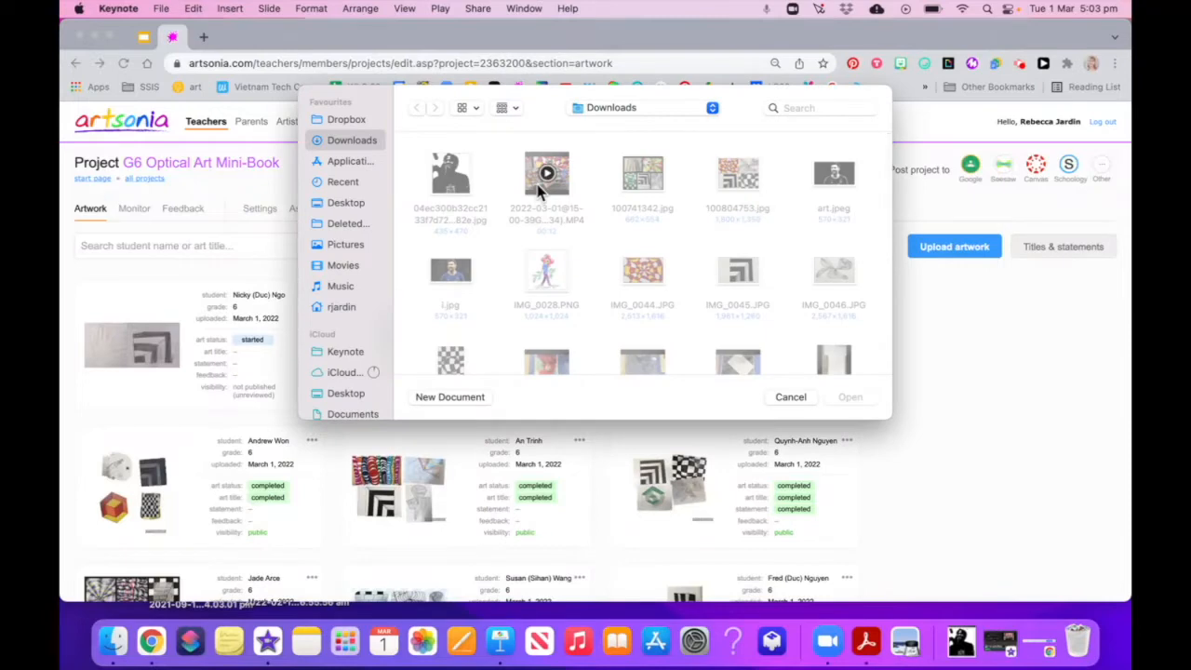
# Create a new presentation with the Basic White theme.
pyautogui.click(162, 9)
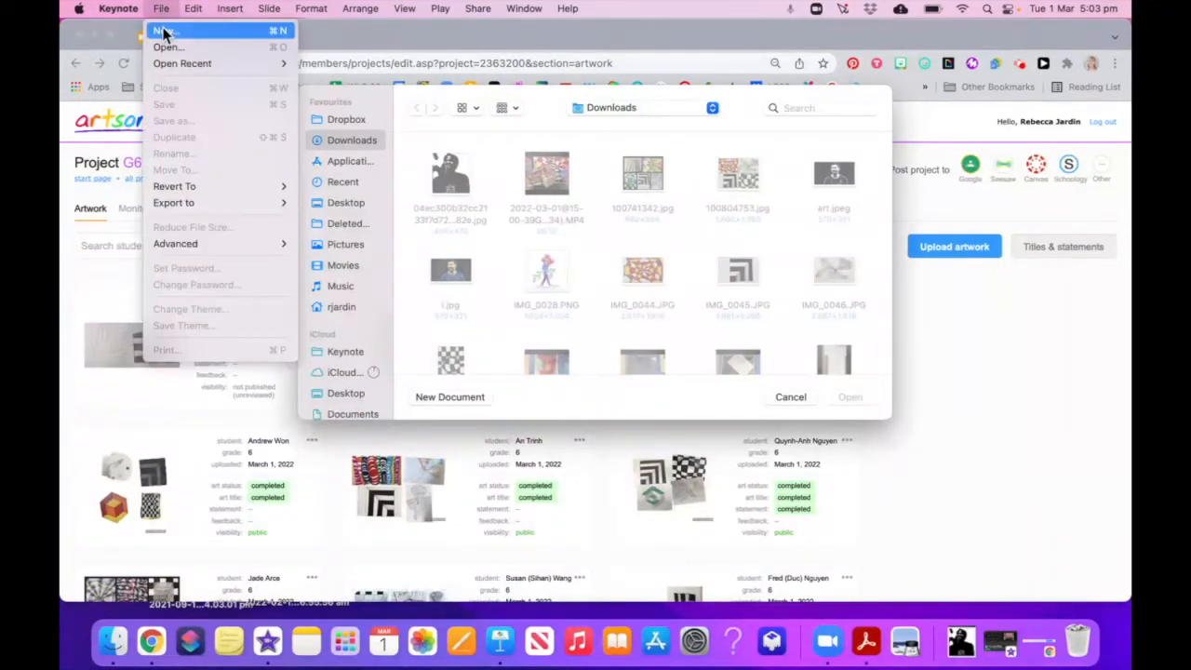
pyautogui.click(164, 31)
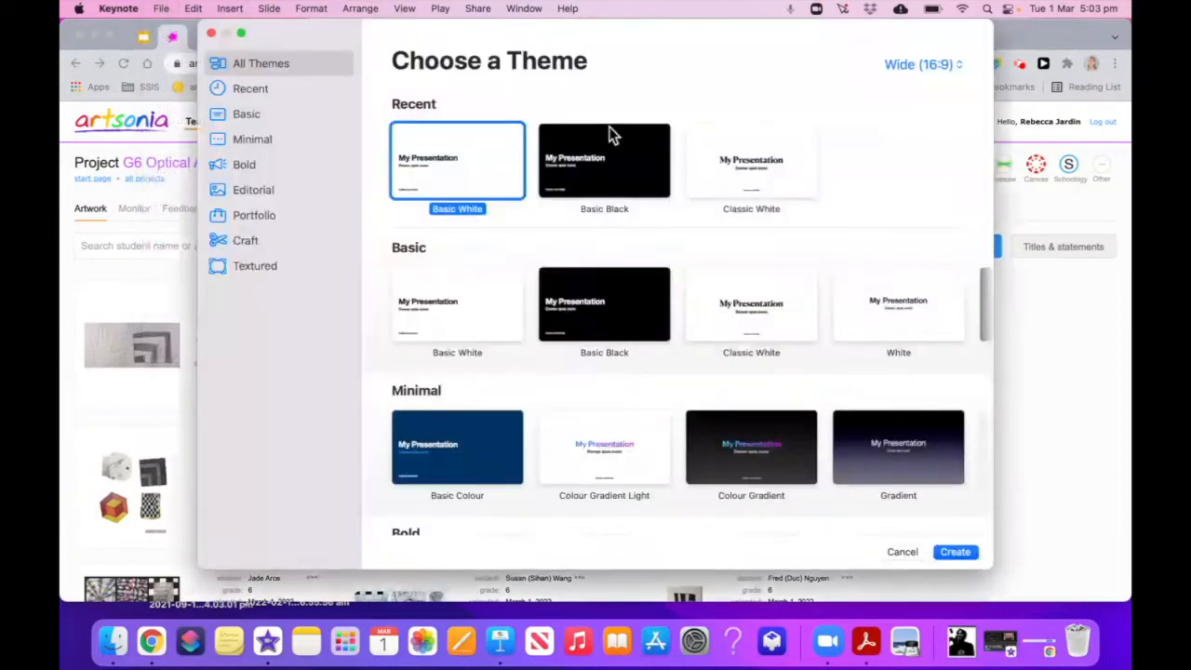
pyautogui.doubleClick(446, 168)
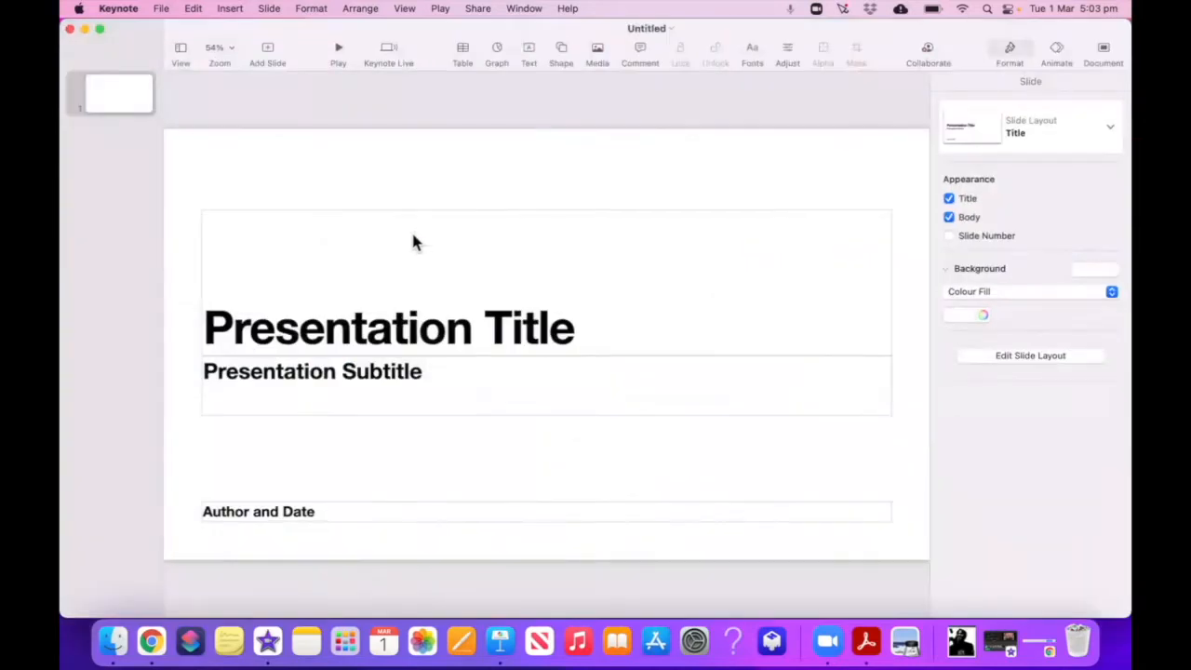
# Delete the title, subtitle, and author and date placeholders so the slide is blank.
pyautogui.click(416, 246)
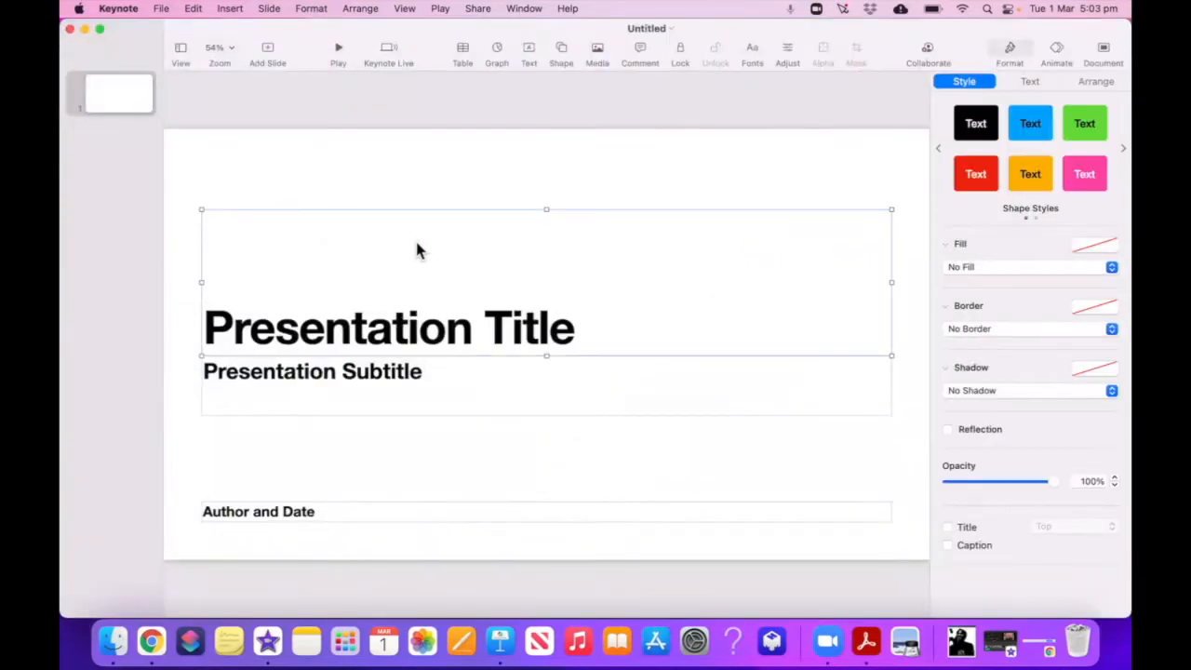
pyautogui.press('Delete')
pyautogui.click(460, 407)
pyautogui.press('Delete')
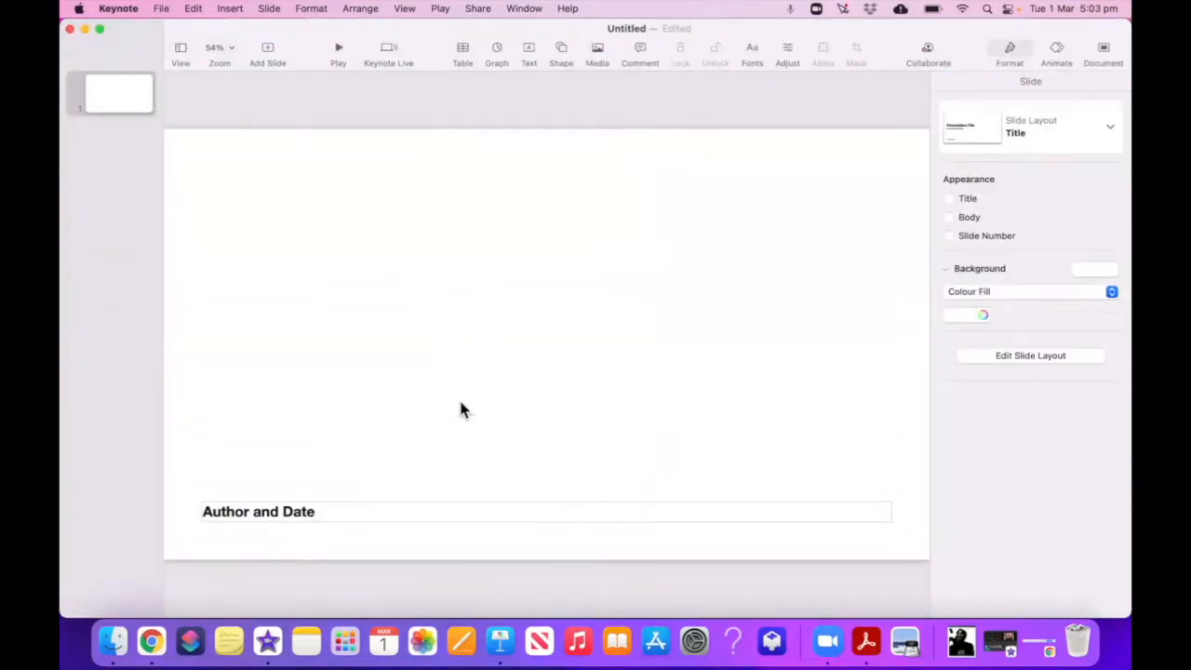
pyautogui.click(456, 513)
pyautogui.press('Delete')
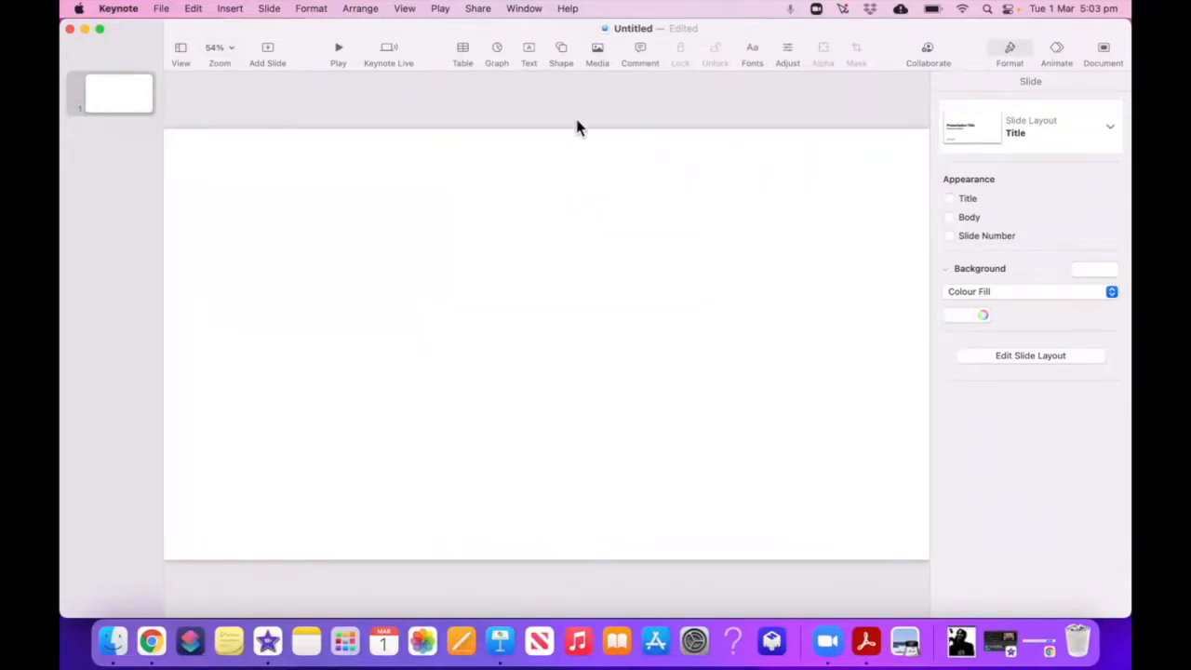
# Insert a basic square shape and stretch it to cover the whole slide, viewing the slide at 50% zoom.
pyautogui.click(596, 52)
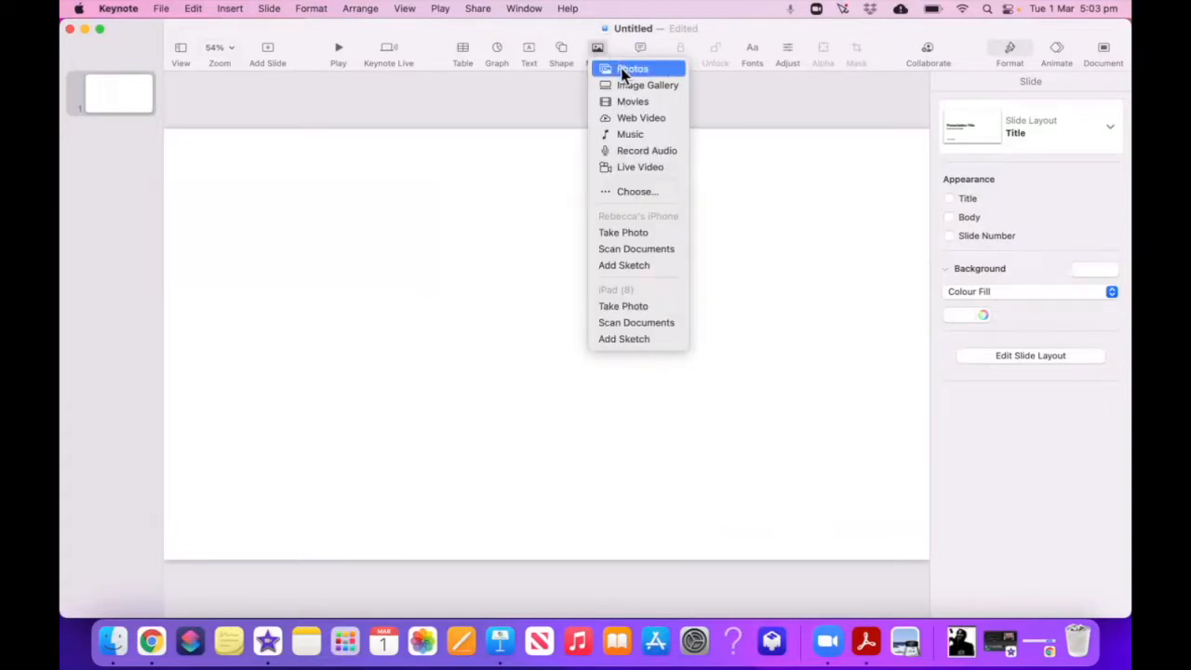
pyautogui.click(526, 98)
pyautogui.click(561, 51)
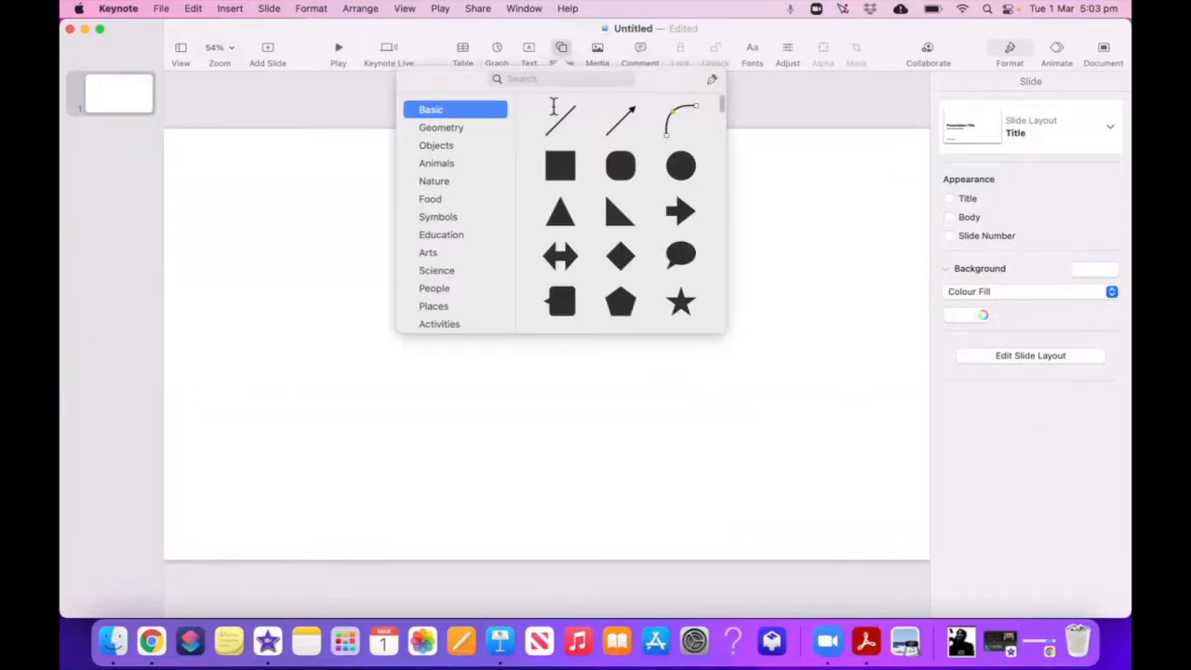
pyautogui.click(571, 173)
pyautogui.moveTo(537, 353)
pyautogui.mouseDown()
pyautogui.moveTo(198, 216)
pyautogui.moveTo(174, 156)
pyautogui.moveTo(556, 356)
pyautogui.mouseUp()
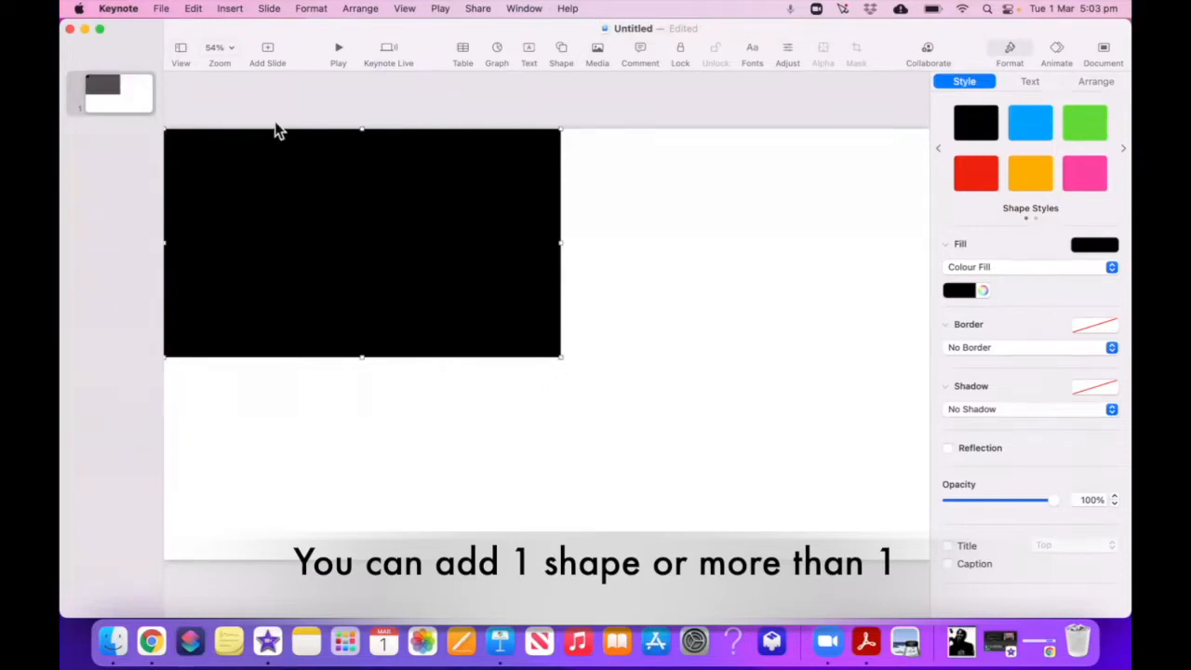
pyautogui.click(220, 48)
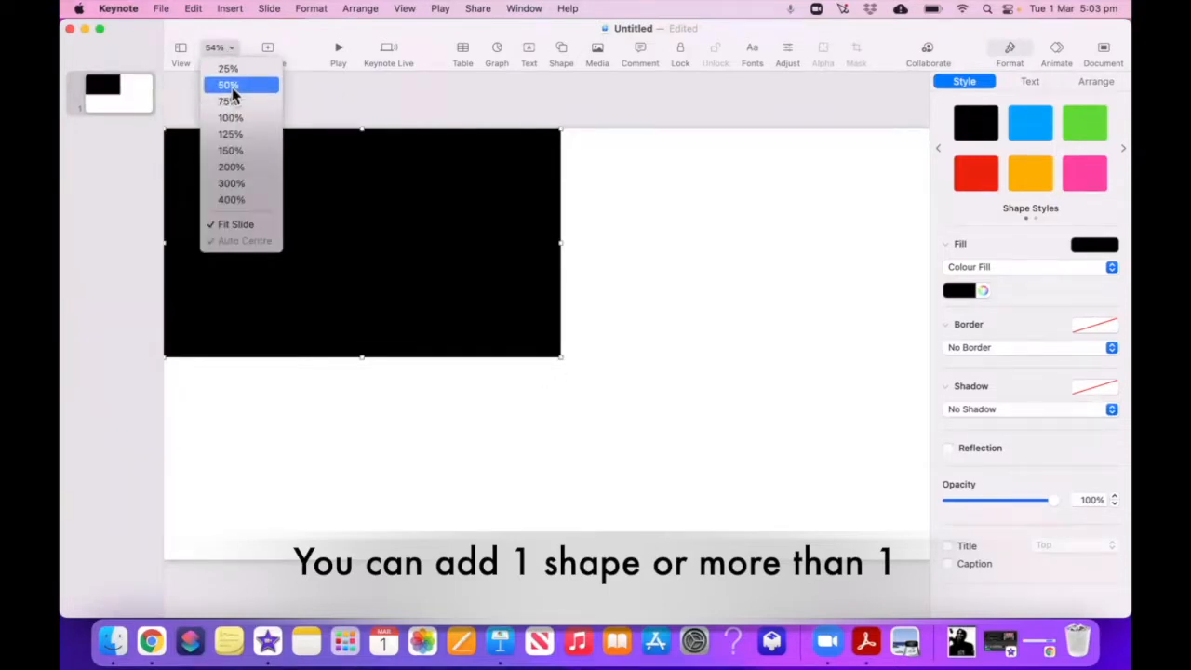
pyautogui.click(229, 84)
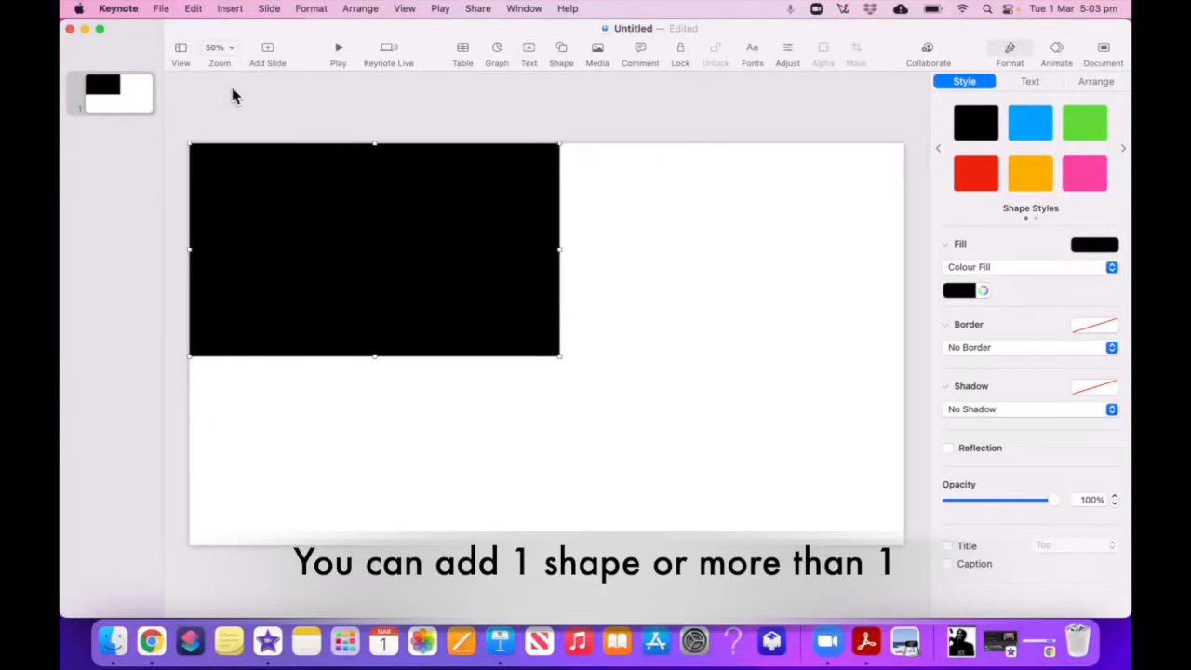
pyautogui.moveTo(559, 355); pyautogui.dragTo(904, 545)
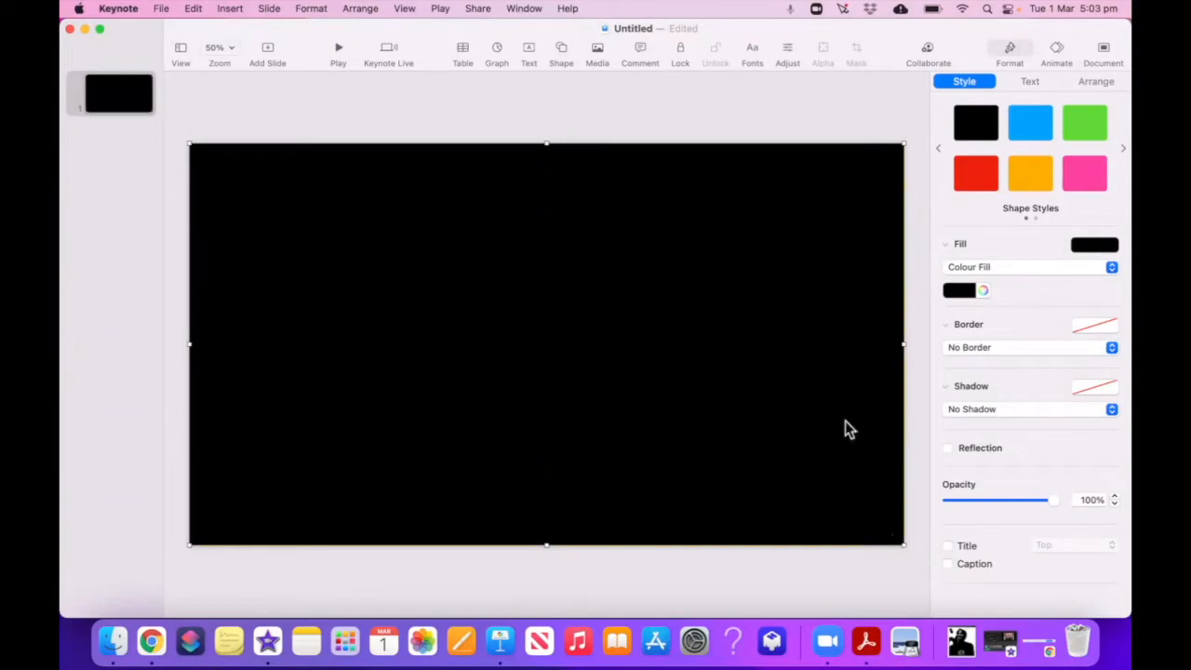
# Give the full-slide shape an Image Fill using IMG_0044.JPG from the Downloads folder.
pyautogui.click(1009, 267)
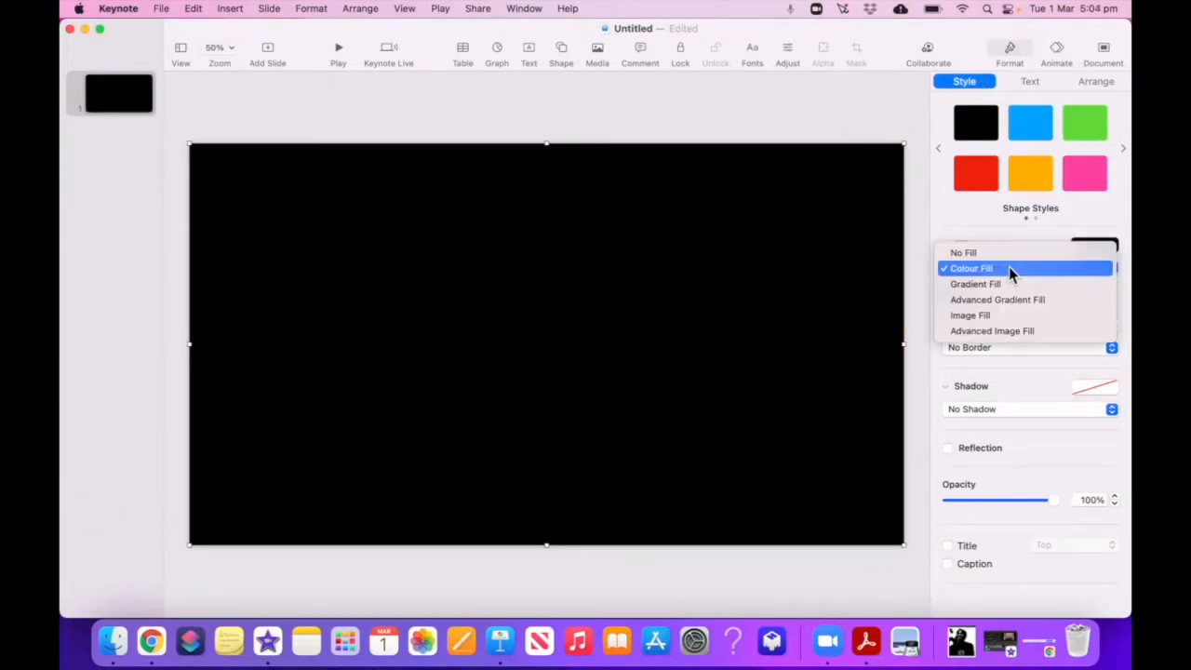
pyautogui.click(981, 318)
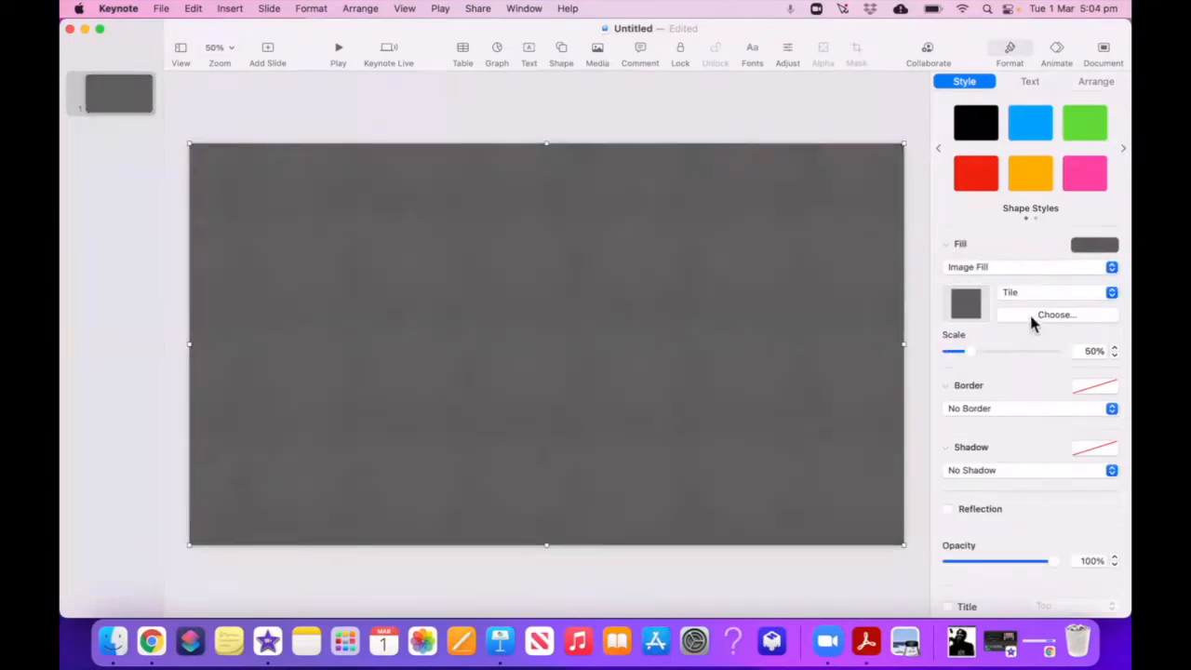
pyautogui.click(1027, 313)
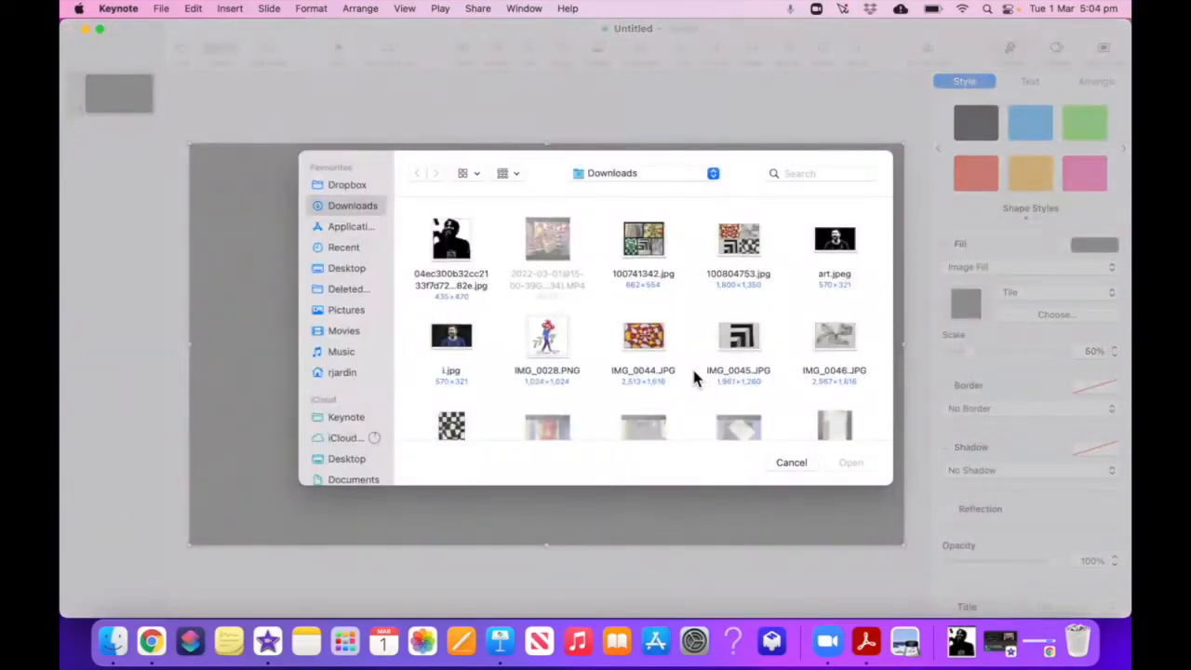
pyautogui.click(654, 346)
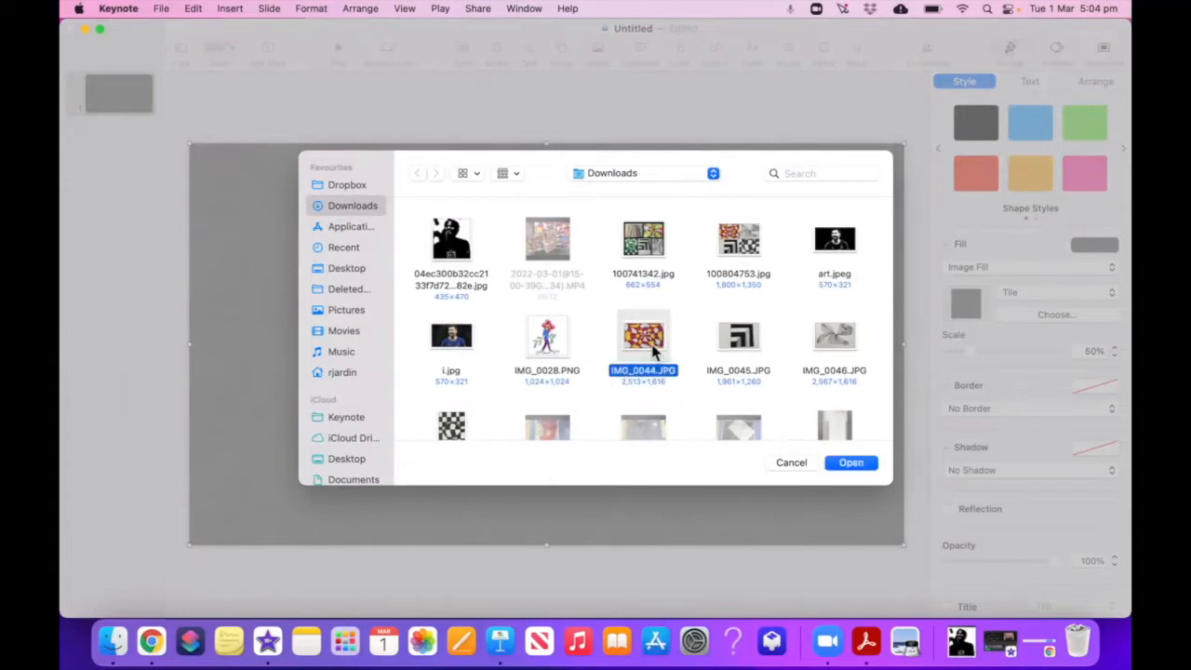
pyautogui.click(859, 465)
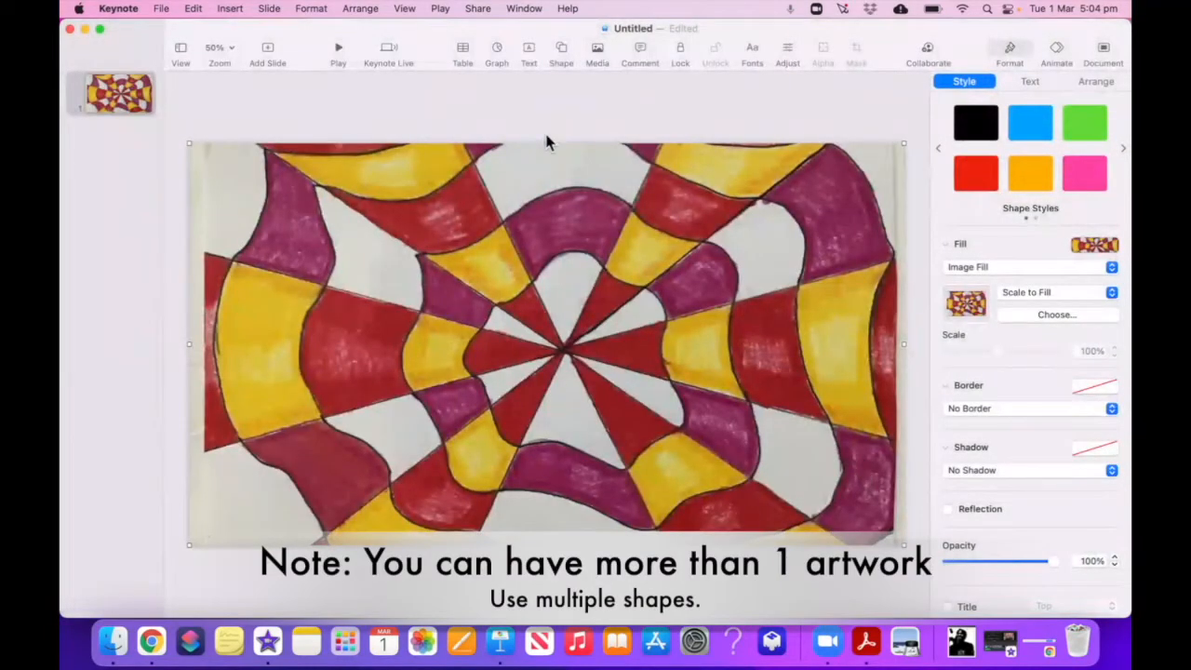
pyautogui.click(579, 95)
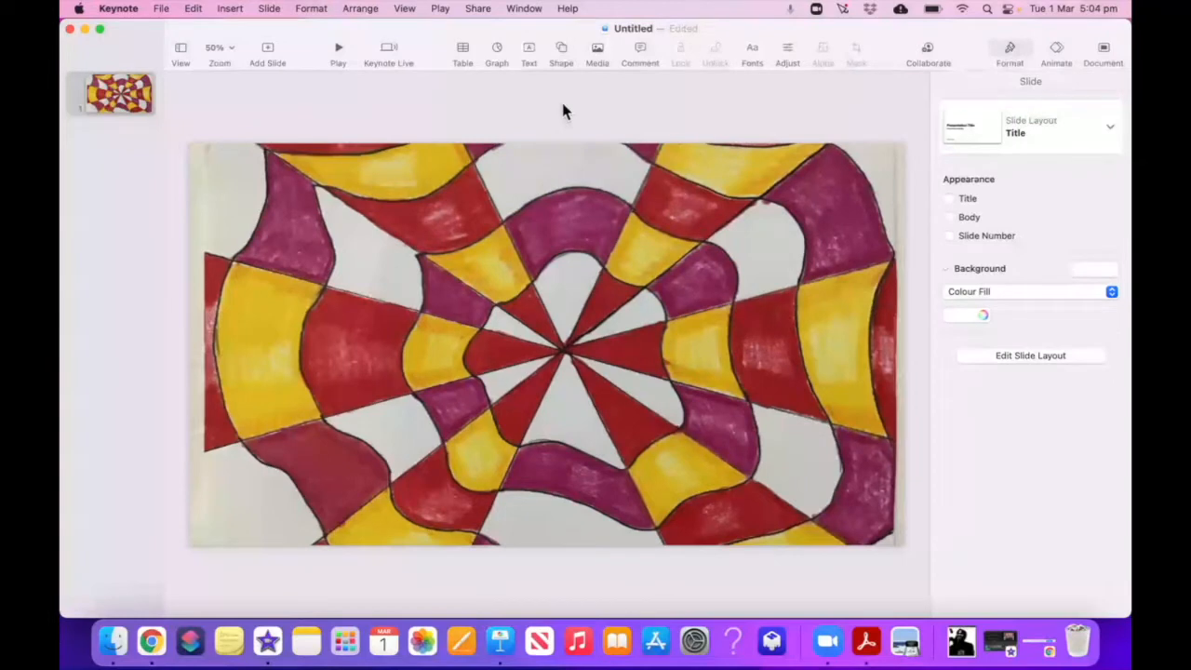
# Trace the yellow section at the artwork's upper-left edge as a closed Pen shape and apply the orange shape style.
pyautogui.click(562, 51)
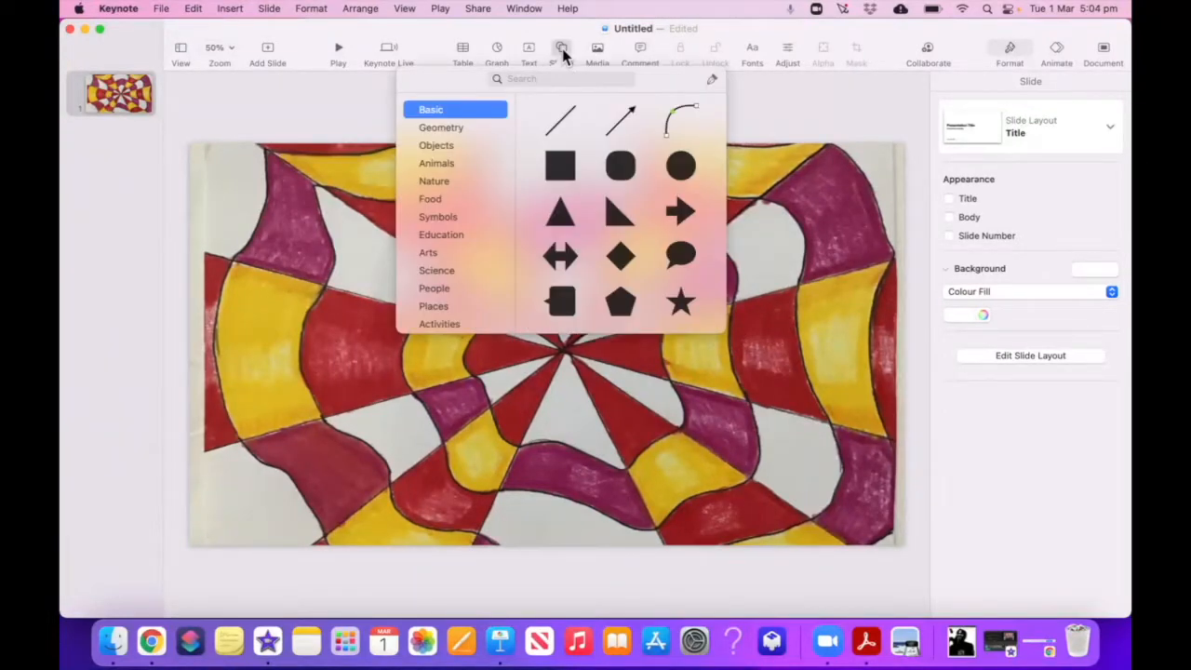
pyautogui.click(711, 82)
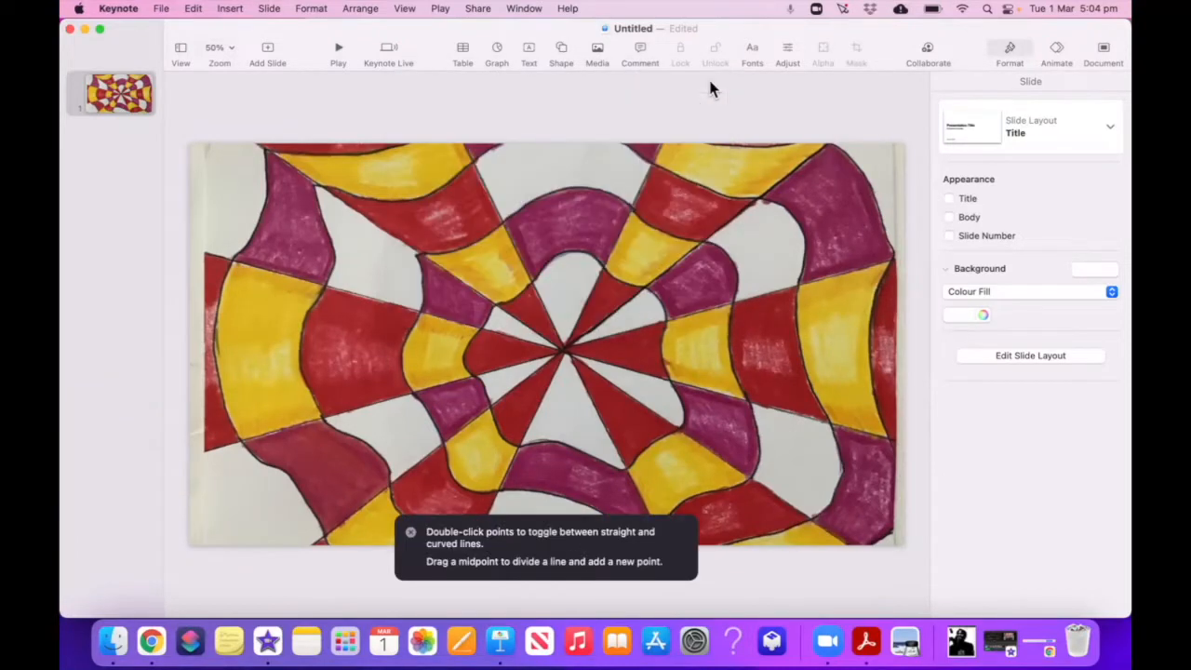
pyautogui.click(266, 156)
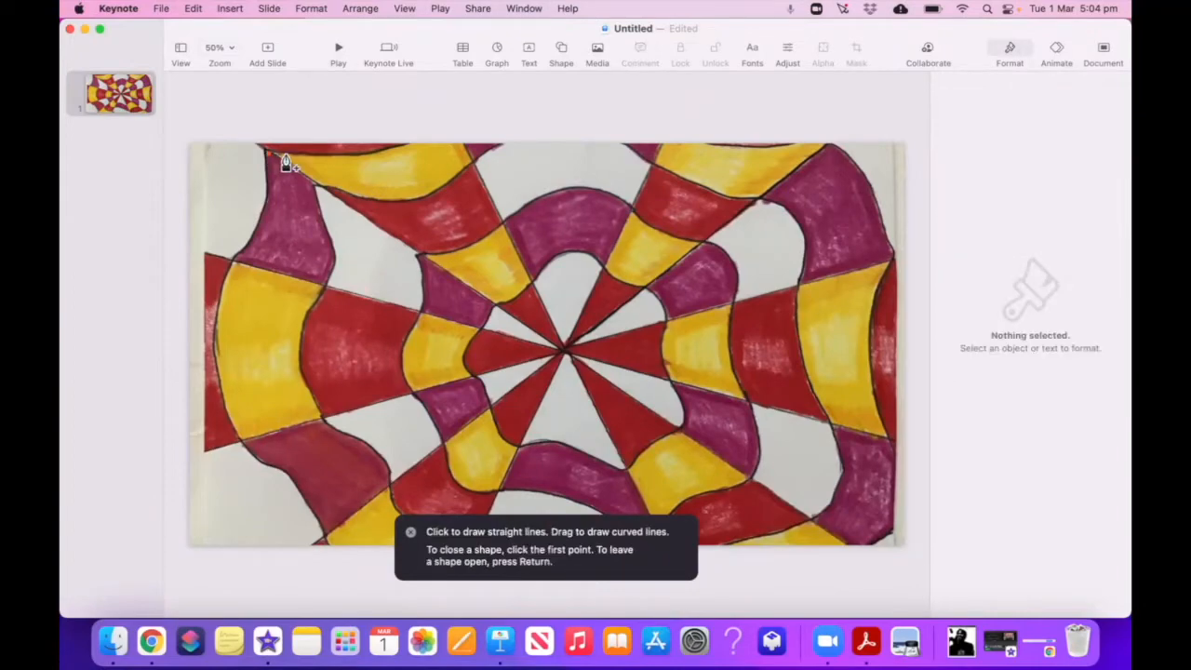
pyautogui.click(301, 155)
pyautogui.click(335, 158)
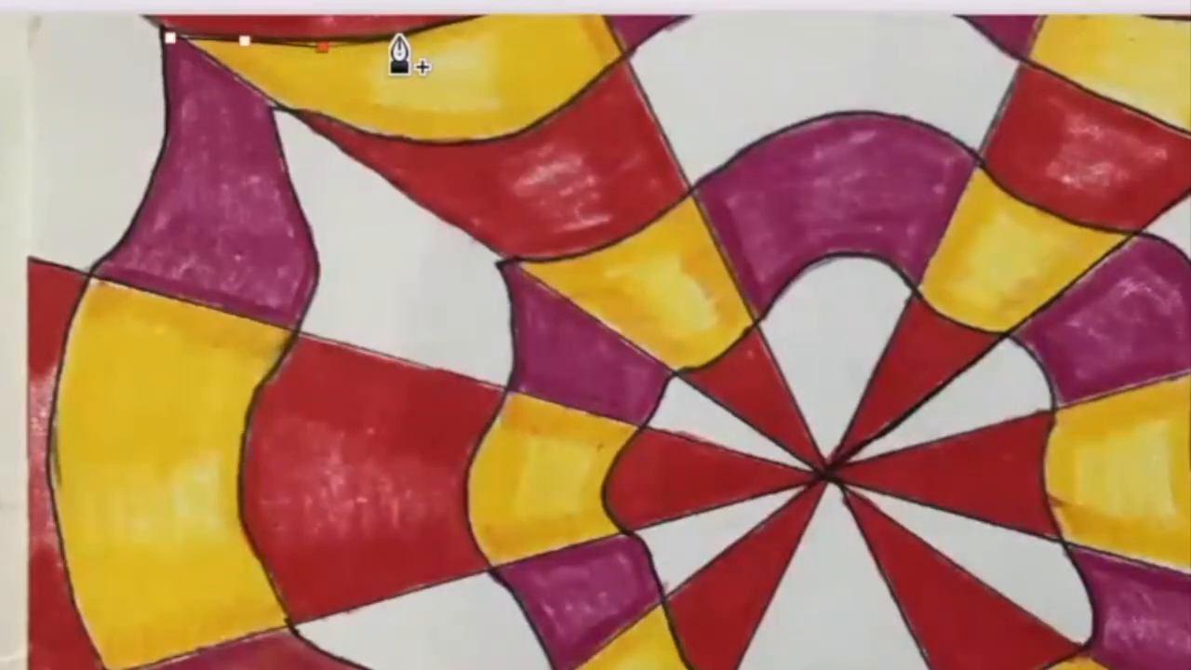
pyautogui.click(401, 41)
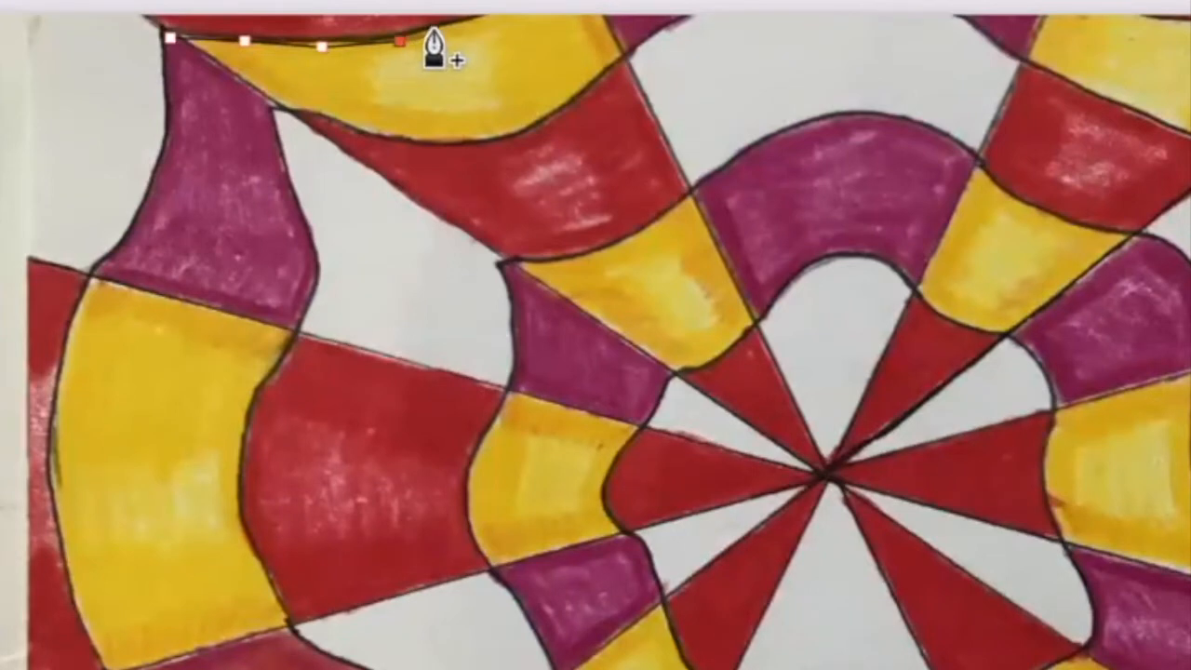
pyautogui.click(463, 26)
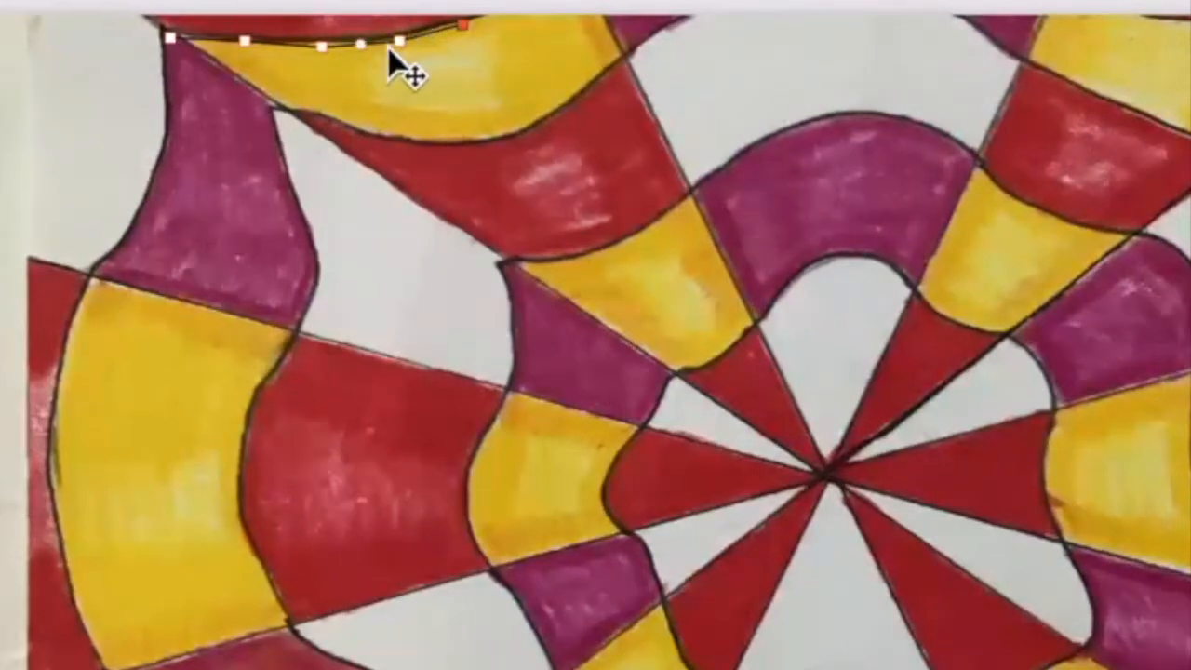
pyautogui.click(489, 16)
pyautogui.click(608, 18)
pyautogui.click(623, 59)
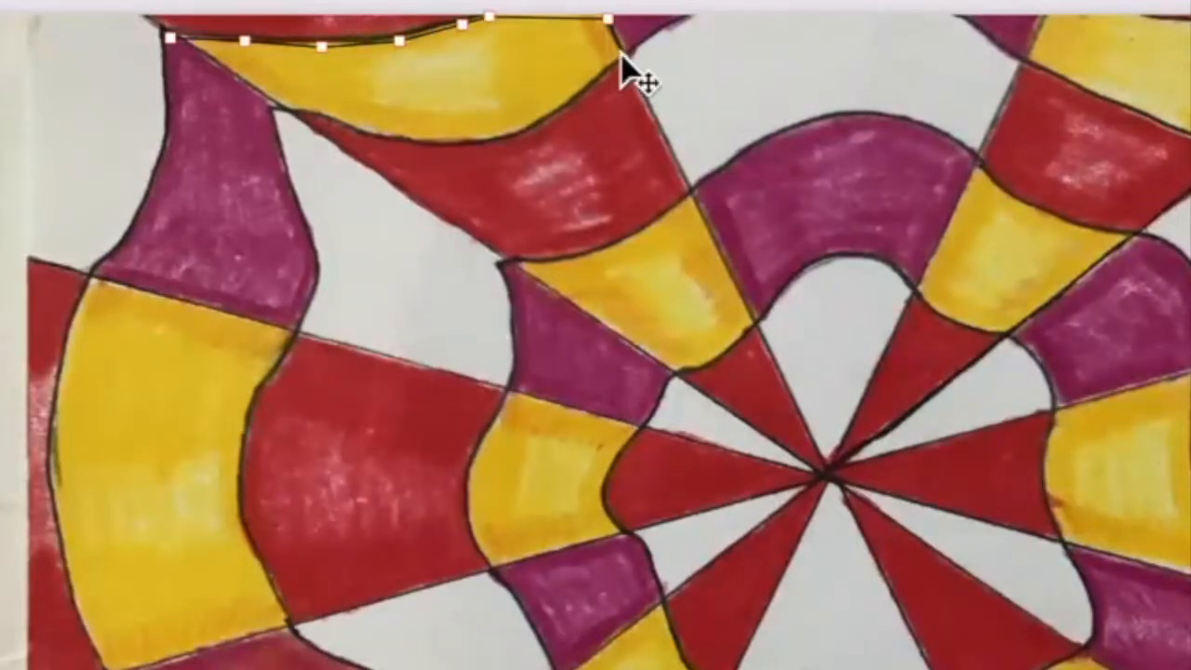
pyautogui.click(576, 99)
pyautogui.click(516, 135)
pyautogui.click(444, 141)
pyautogui.click(384, 141)
pyautogui.click(315, 114)
pyautogui.click(290, 115)
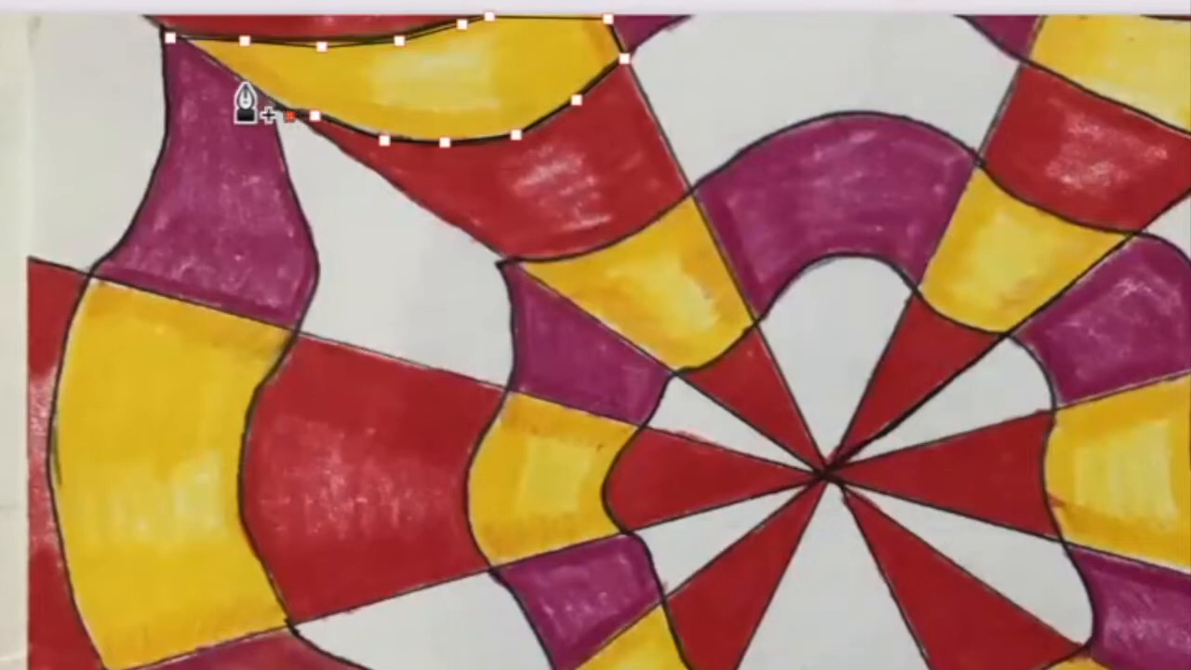
pyautogui.click(239, 82)
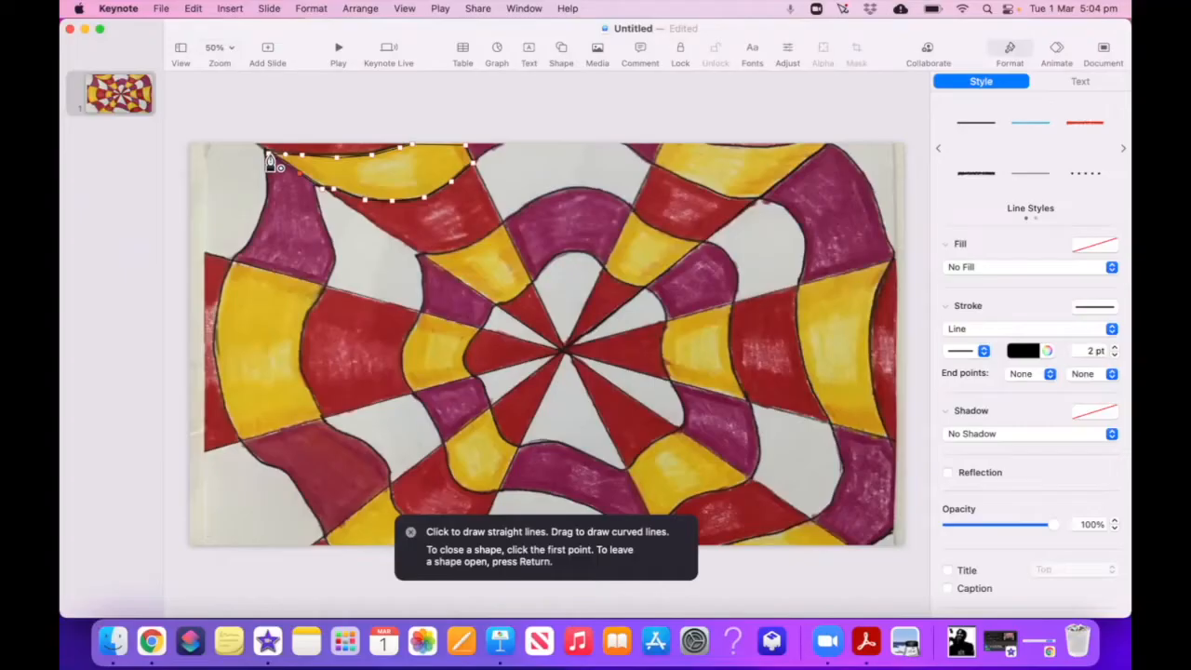
pyautogui.click(170, 38)
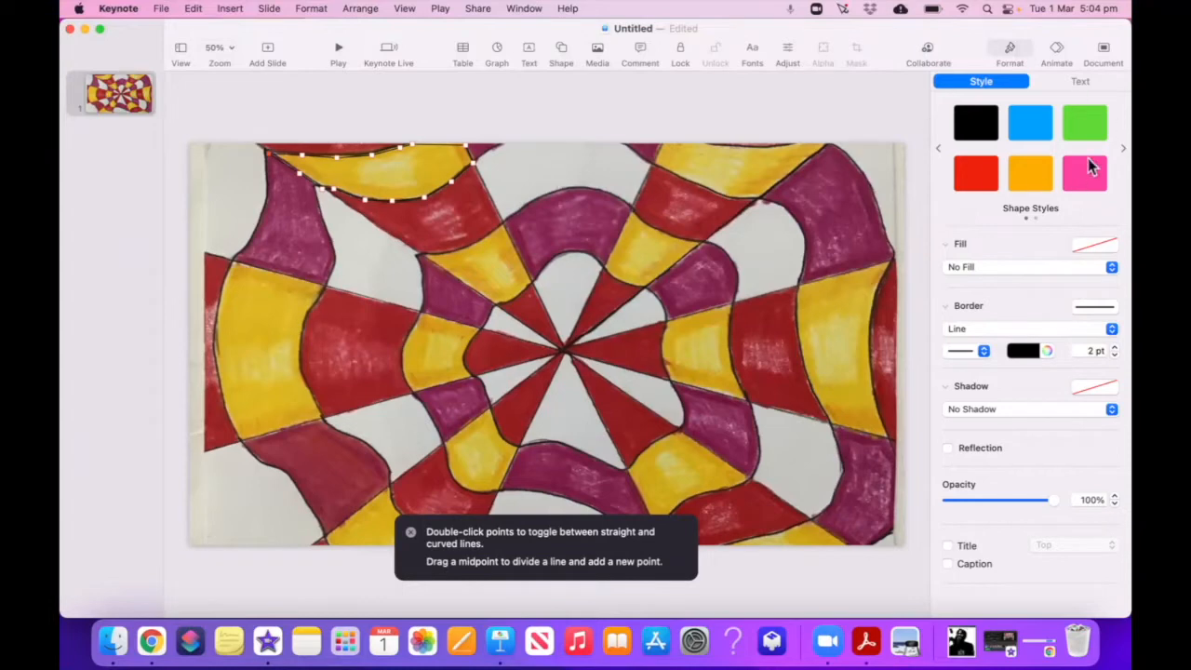
pyautogui.click(1031, 177)
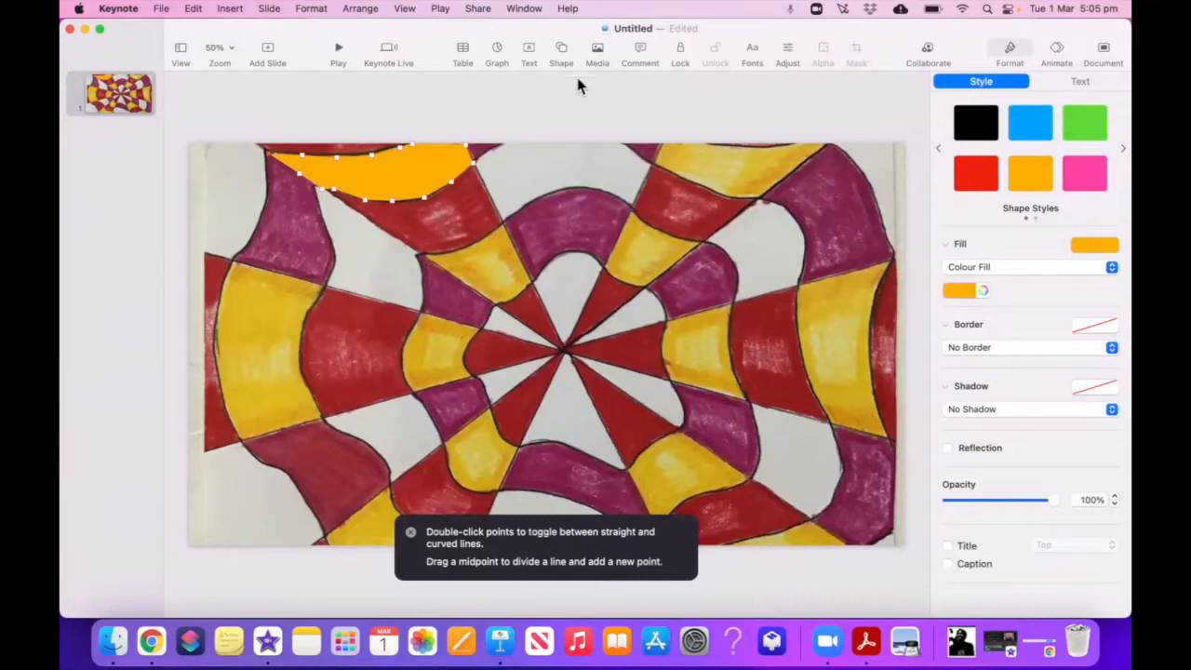
pyautogui.click(476, 254)
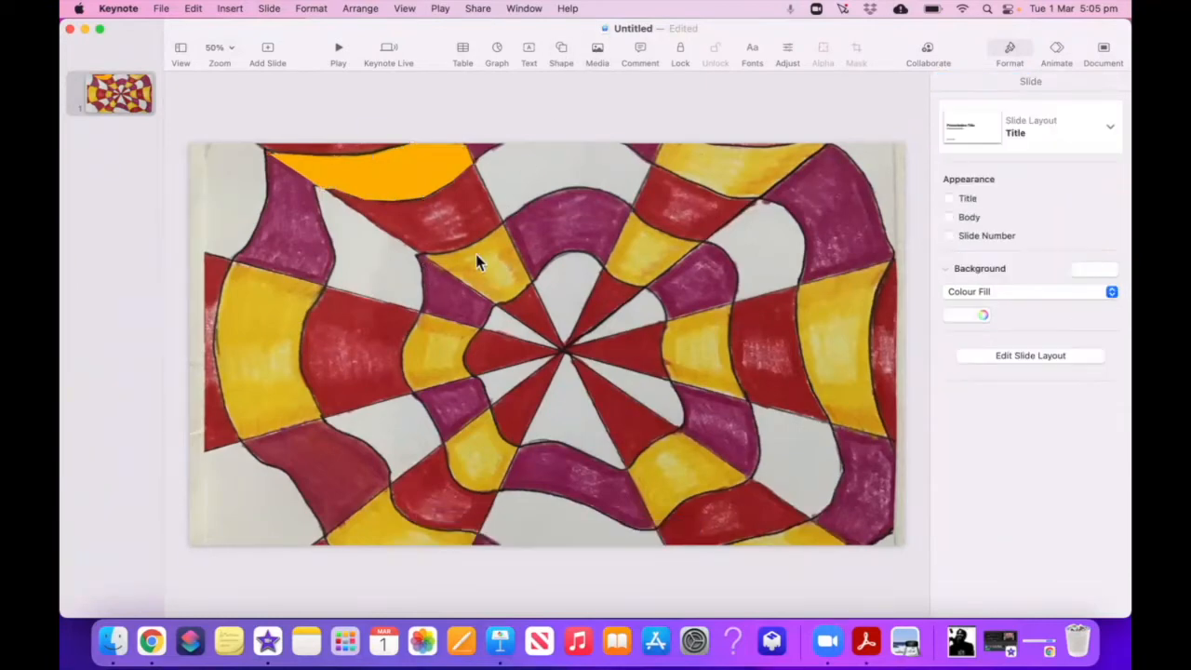
# Trace the smaller yellow section just inside the upper-left red band as another closed Pen shape.
pyautogui.click(561, 52)
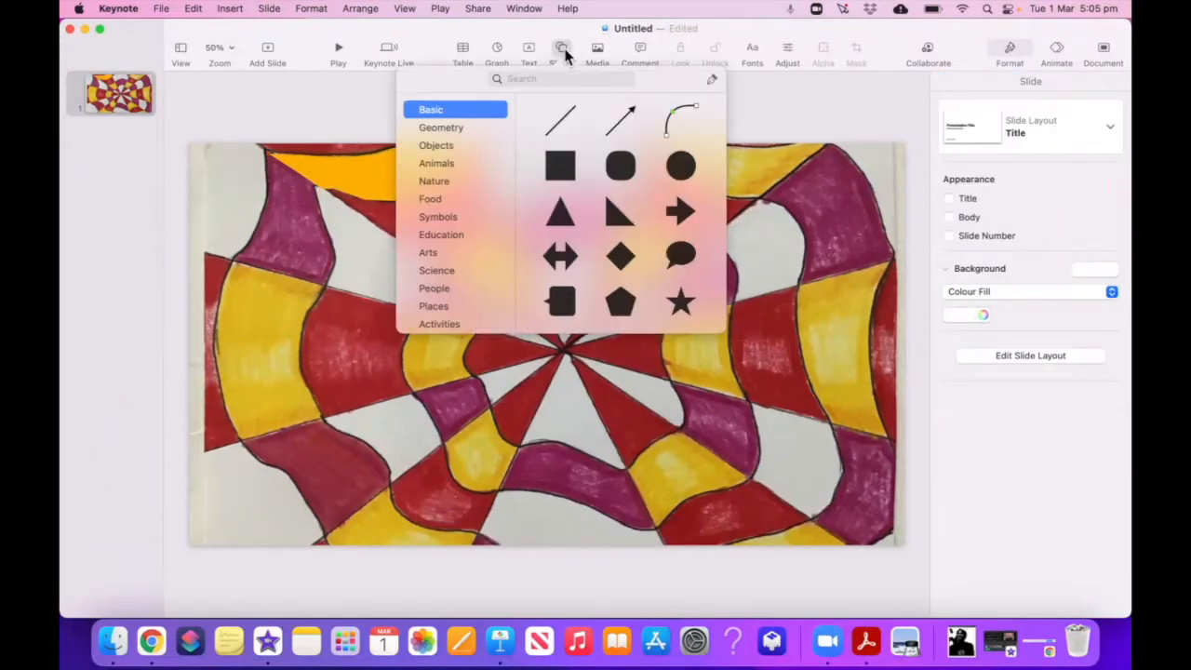
pyautogui.click(713, 78)
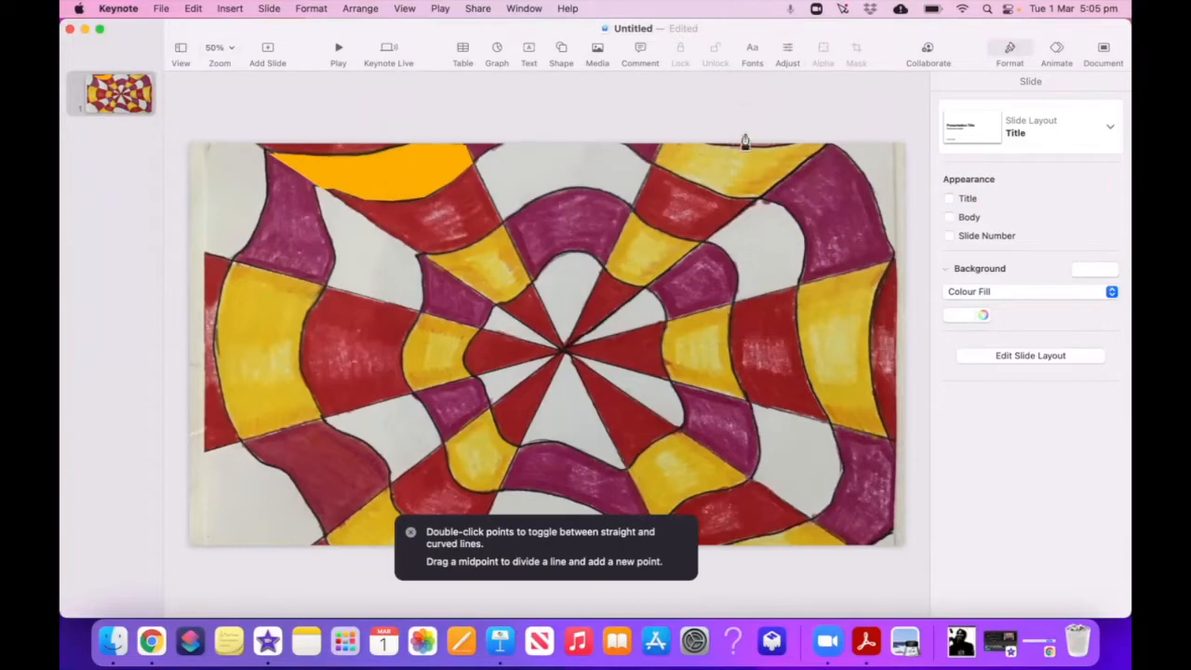
pyautogui.click(423, 255)
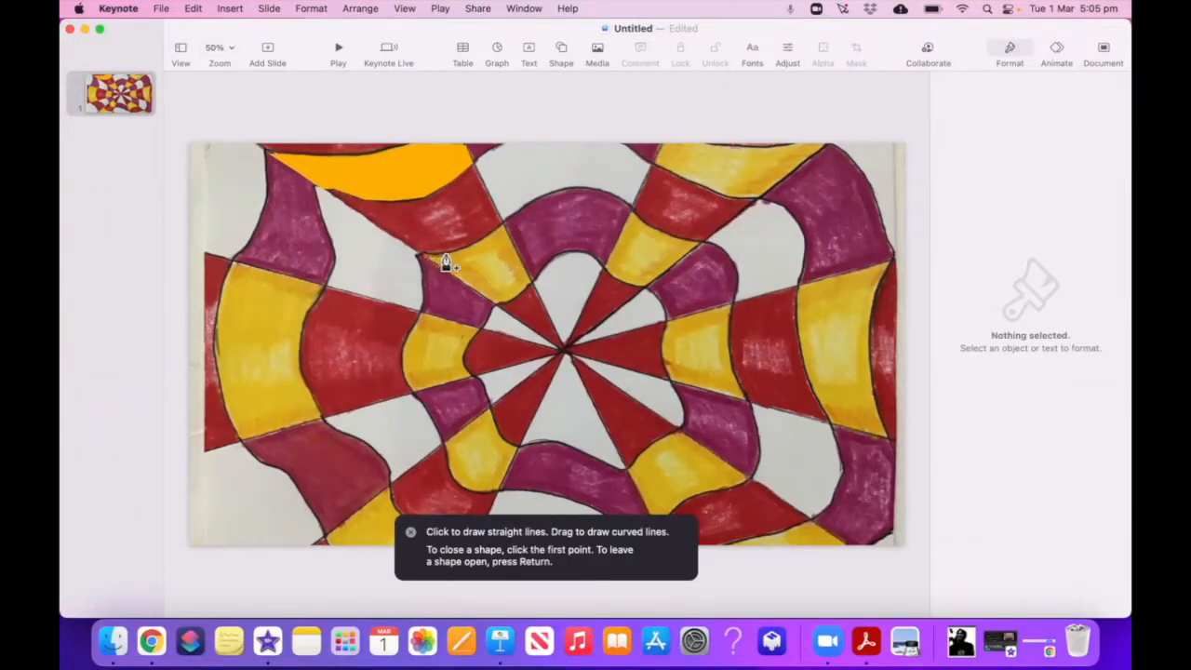
pyautogui.click(503, 223)
pyautogui.click(533, 284)
pyautogui.click(503, 303)
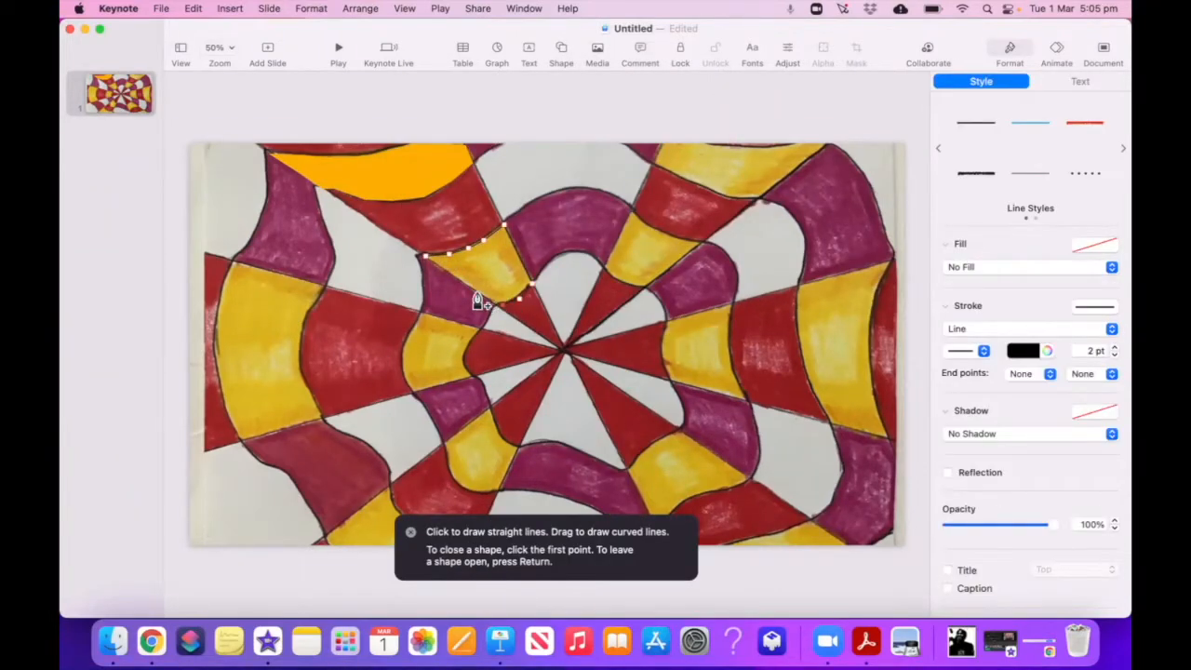
pyautogui.click(447, 271)
pyautogui.click(424, 255)
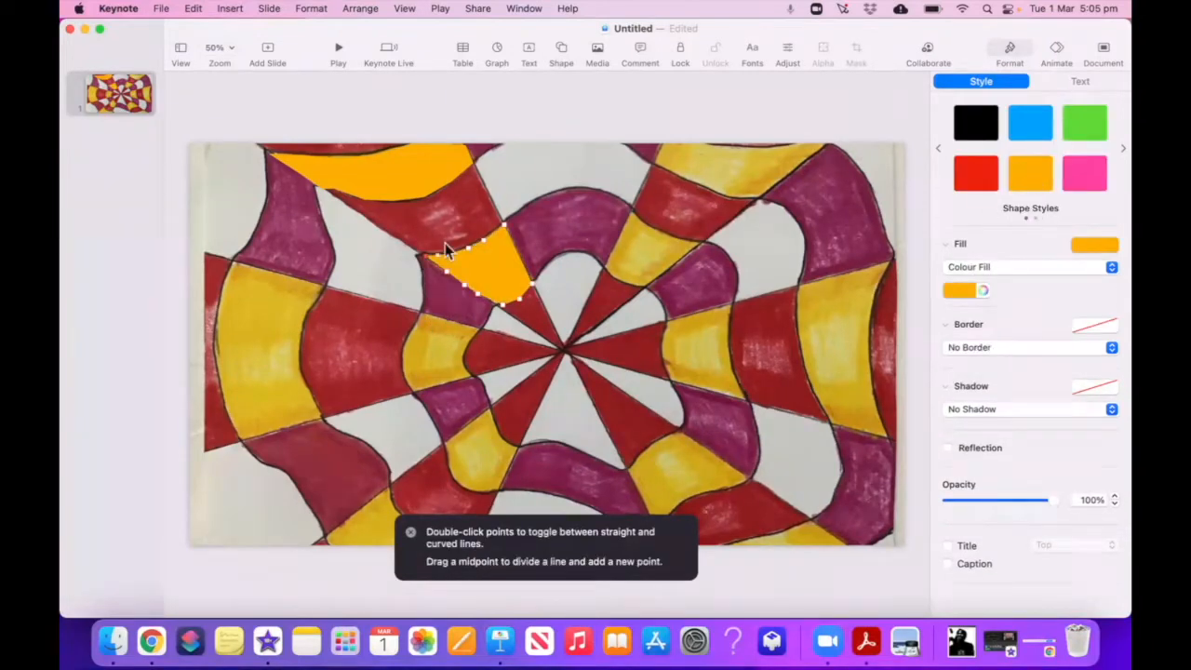
# Duplicate the artwork slide four times to make five identical slides.
pyautogui.click(532, 124)
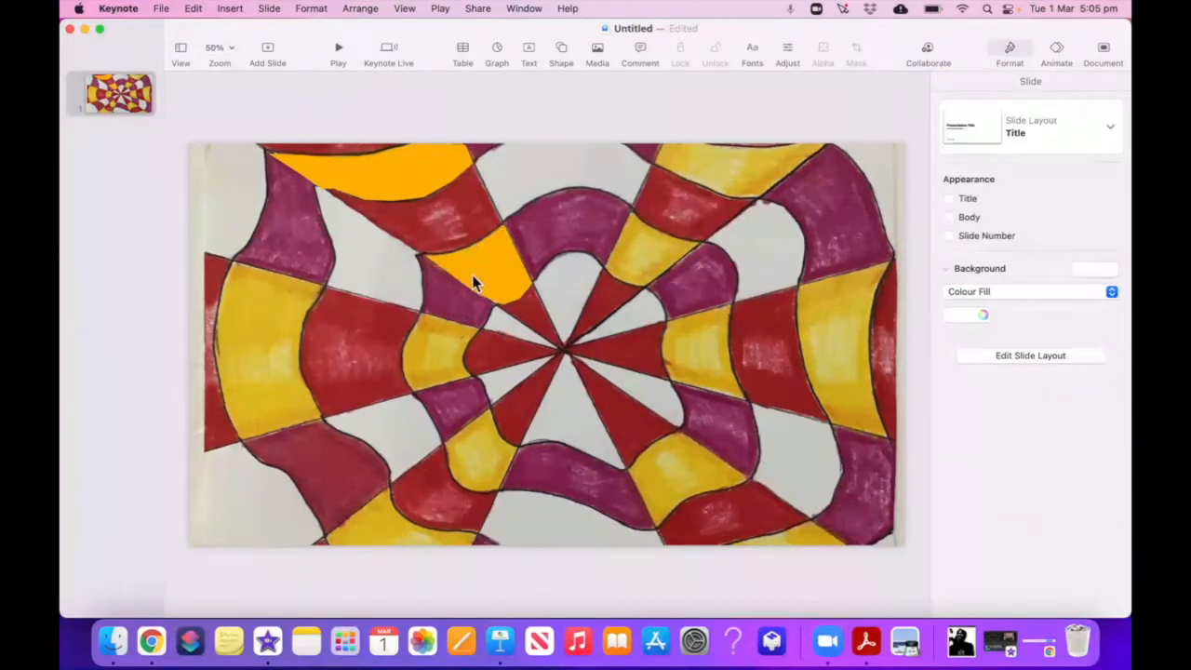
pyautogui.click(124, 101)
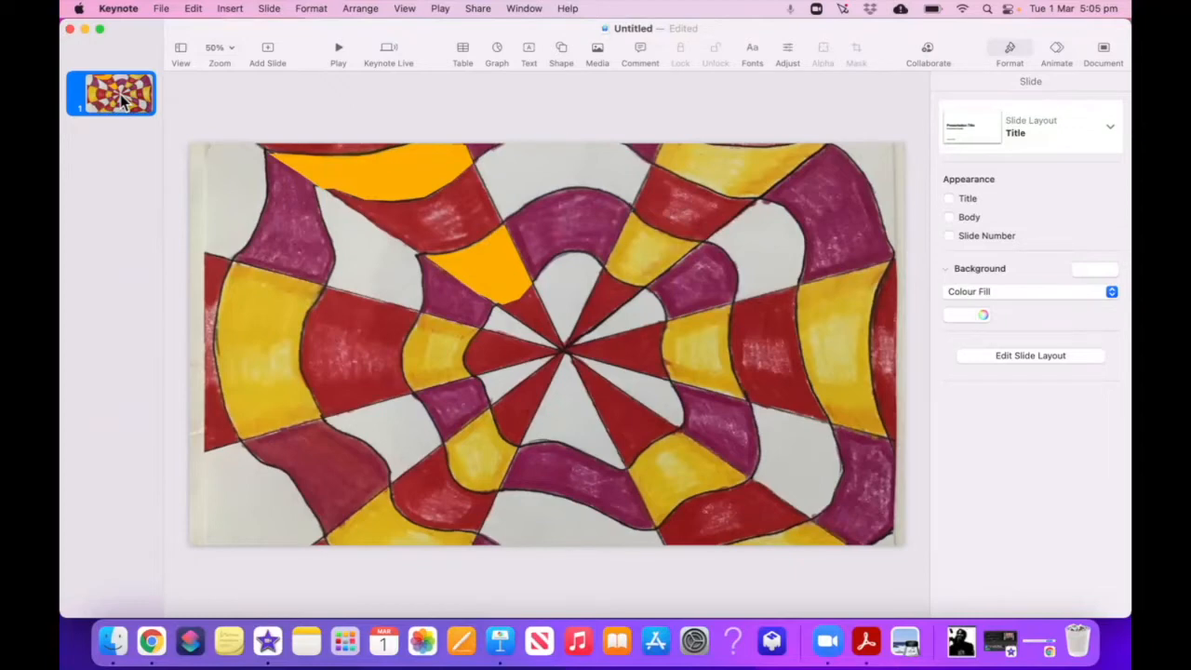
pyautogui.press('super+d')
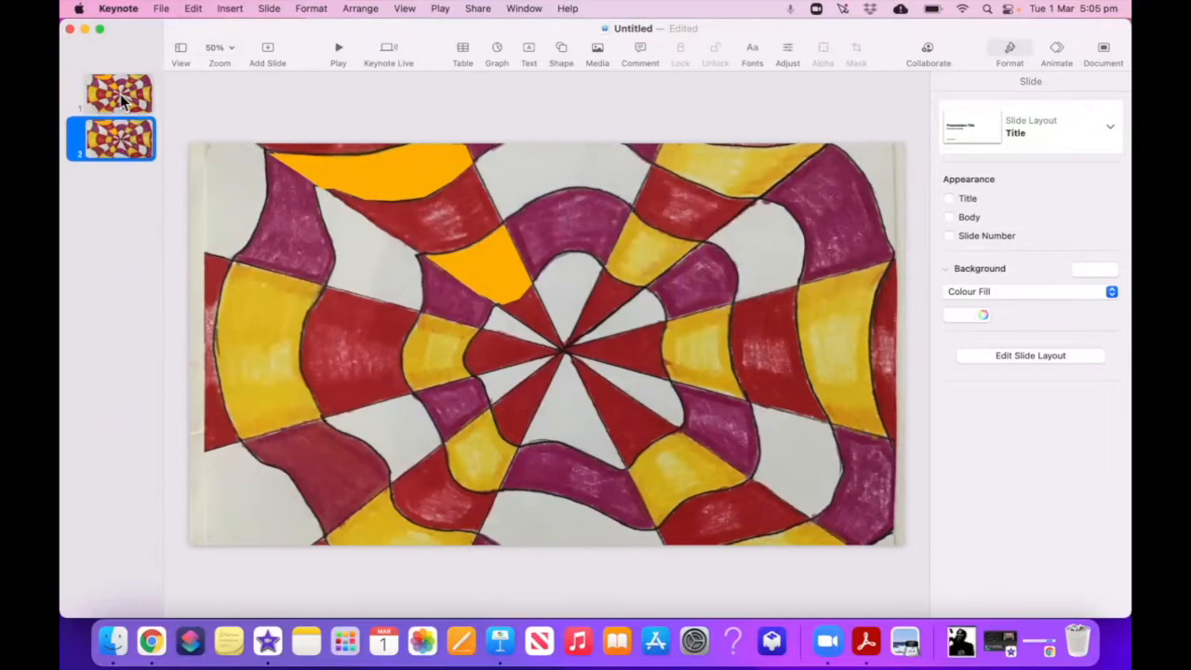
pyautogui.press('super+d')
pyautogui.press('super+d')
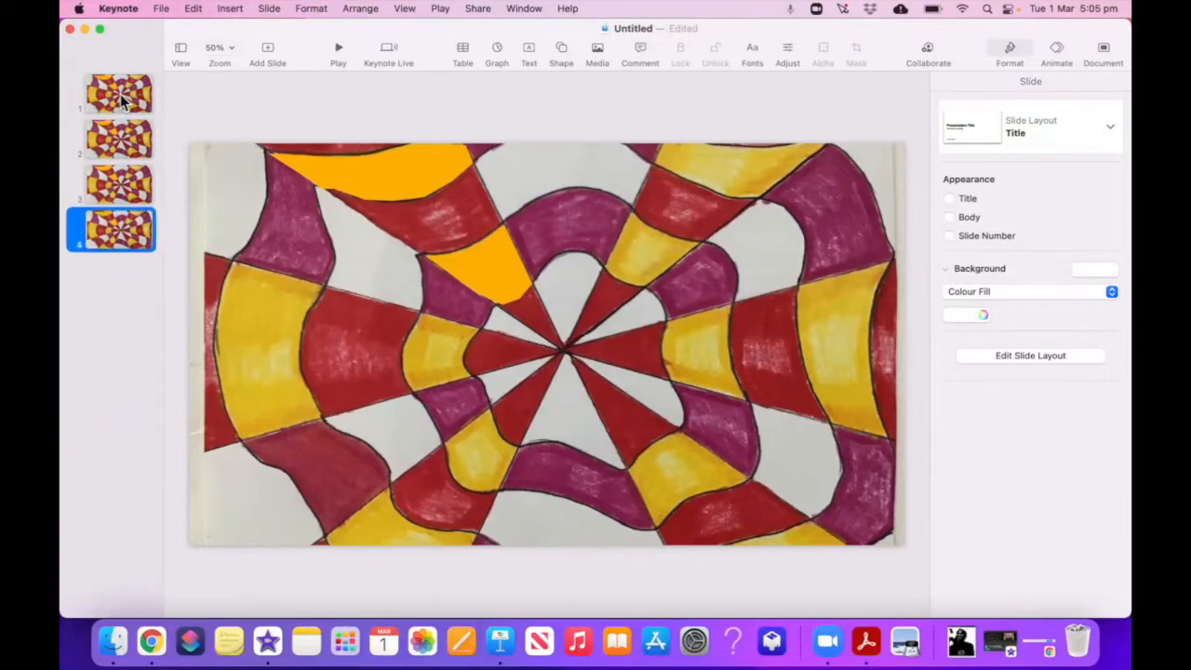
pyautogui.press('super+d')
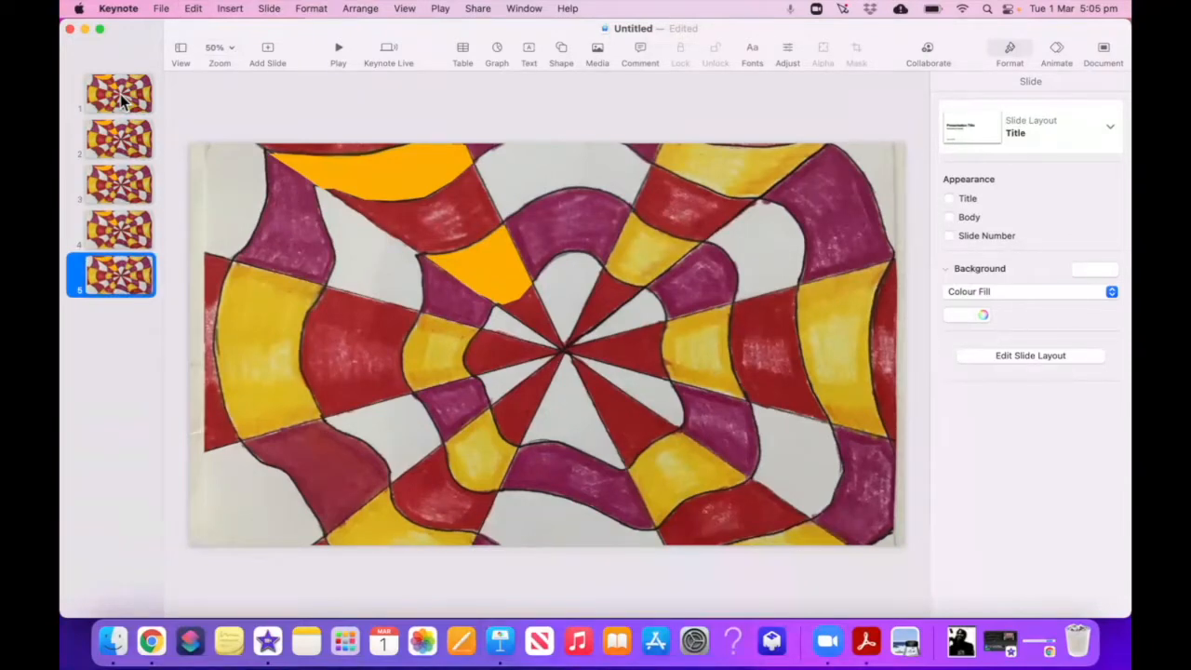
# On slide 2, apply the pink shape style to both traced orange shapes.
pyautogui.click(128, 146)
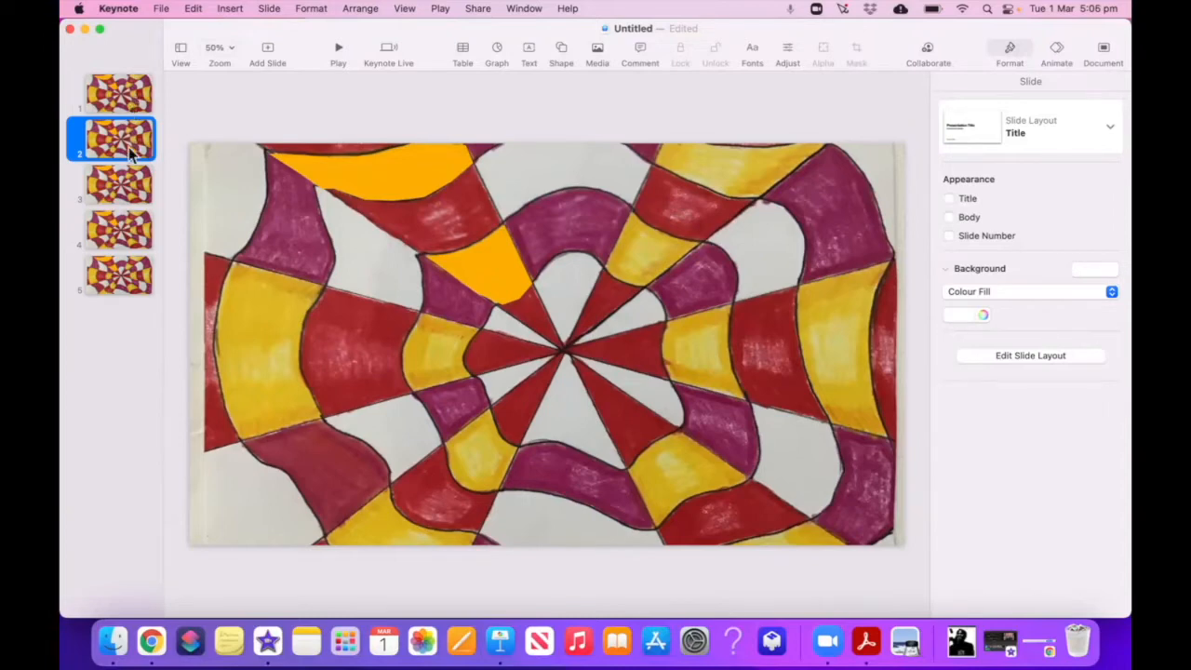
pyautogui.click(373, 179)
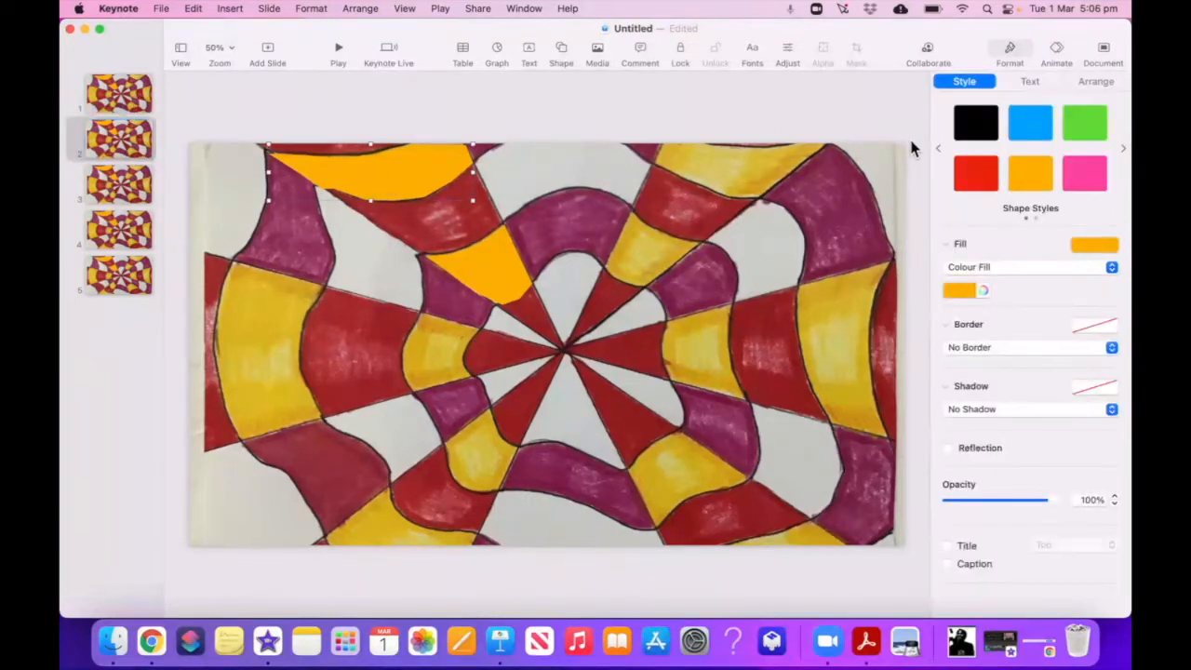
pyautogui.click(1080, 170)
pyautogui.click(503, 258)
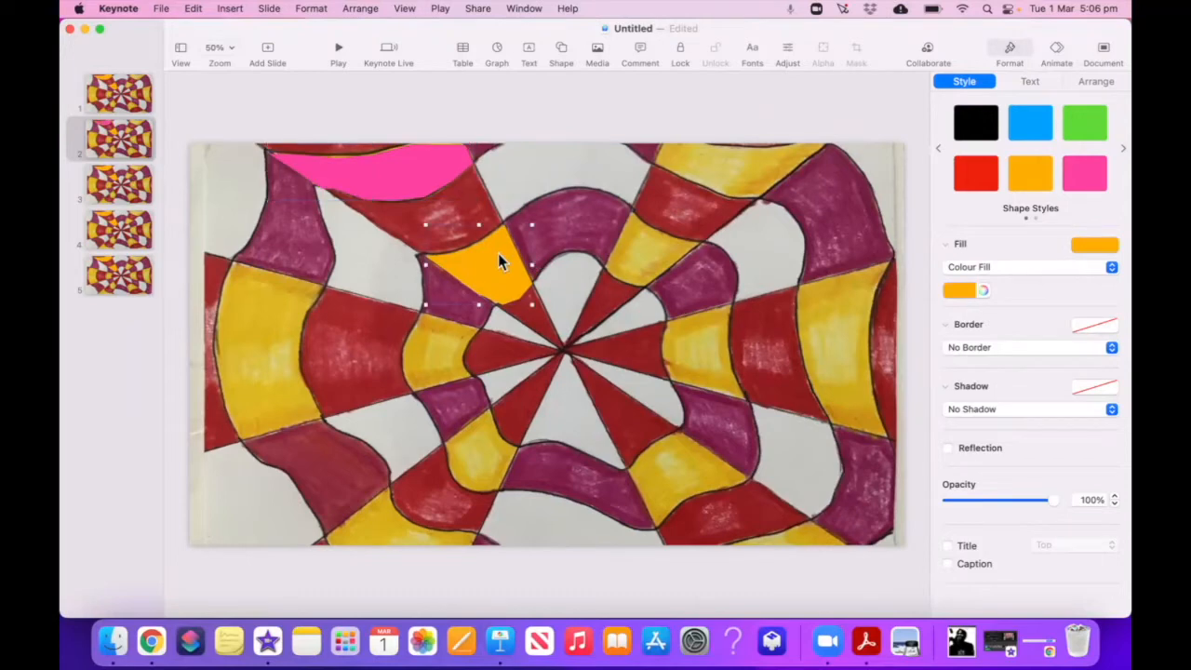
pyautogui.click(1085, 173)
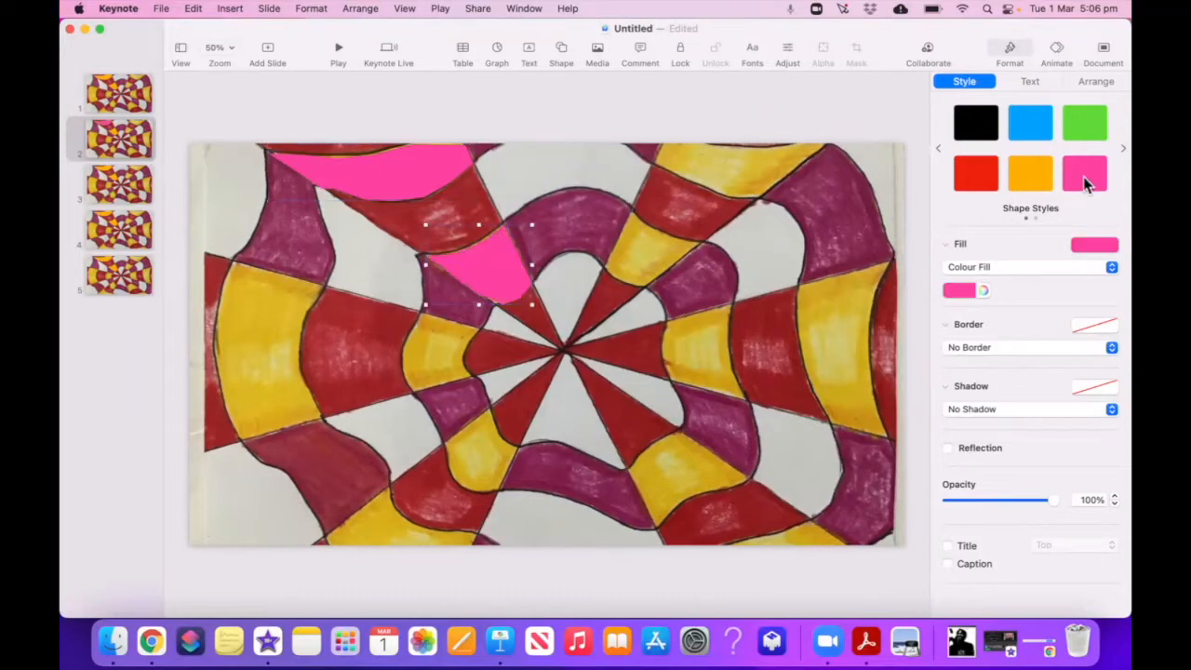
# On slide 3, recolour both traced orange shapes with the pink shape style.
pyautogui.click(129, 185)
pyautogui.click(379, 171)
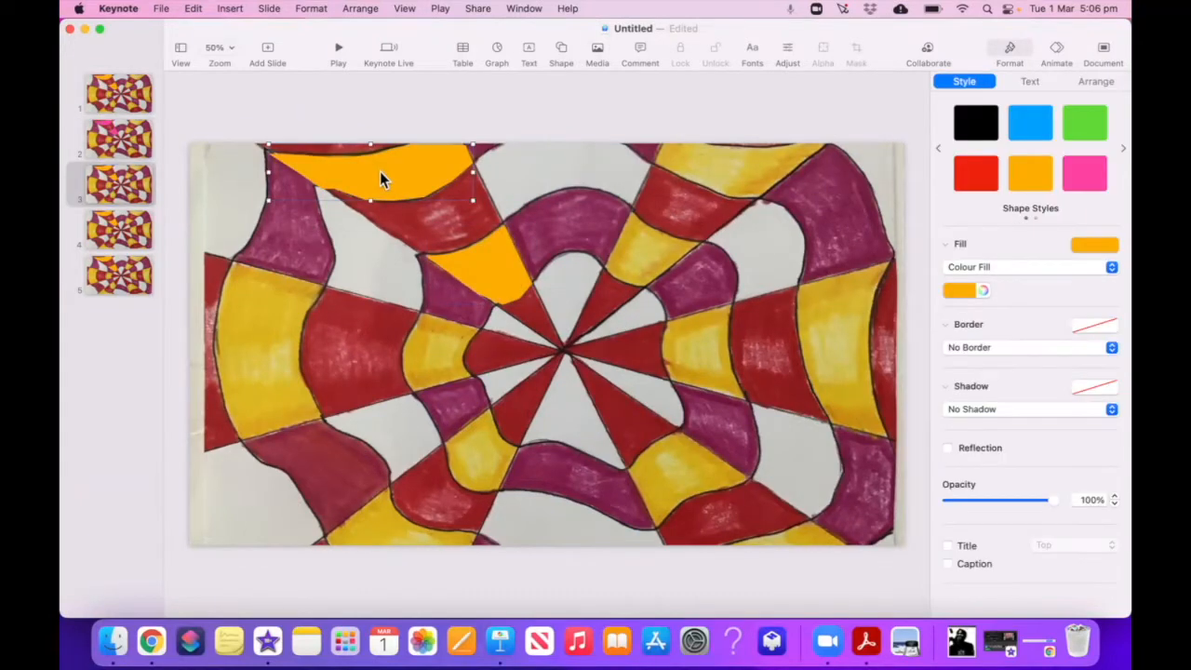
pyautogui.click(1085, 173)
pyautogui.click(500, 284)
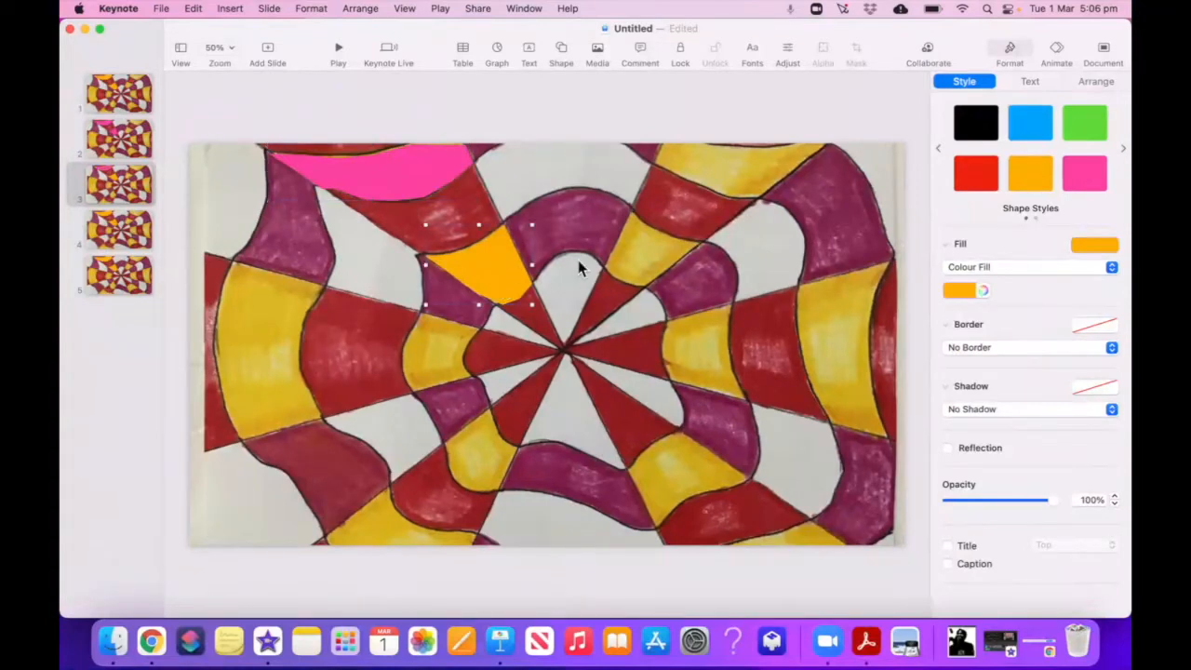
pyautogui.click(1085, 174)
# On slide 4, apply the green shape style to both traced orange shapes.
pyautogui.click(144, 238)
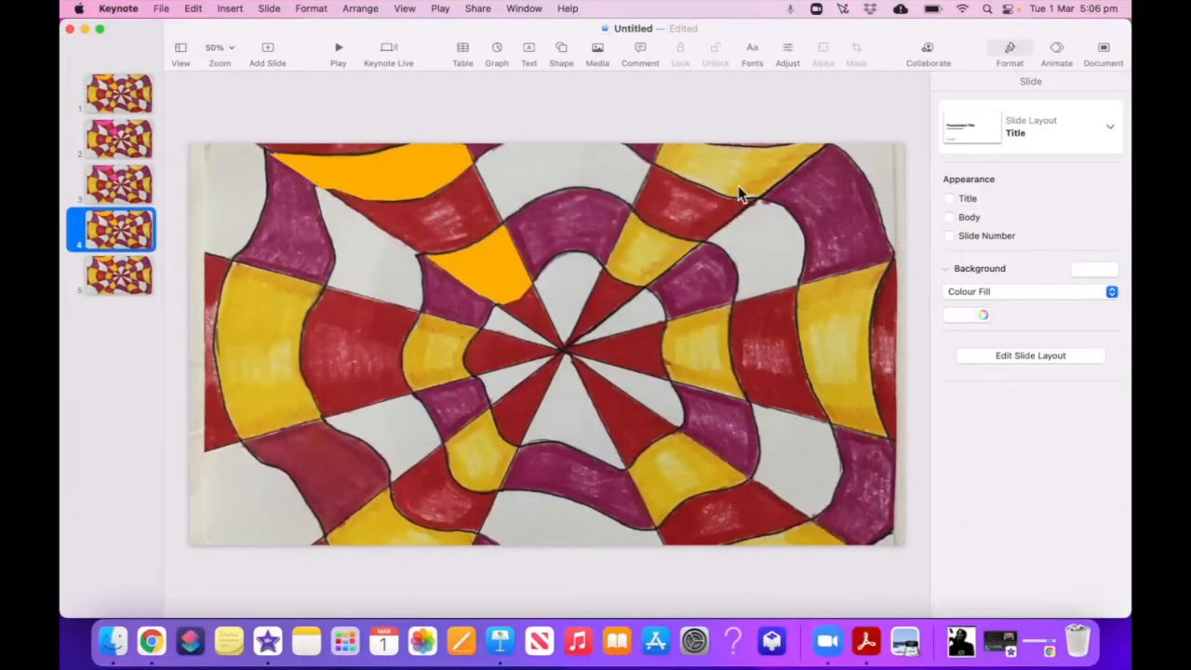
pyautogui.click(409, 169)
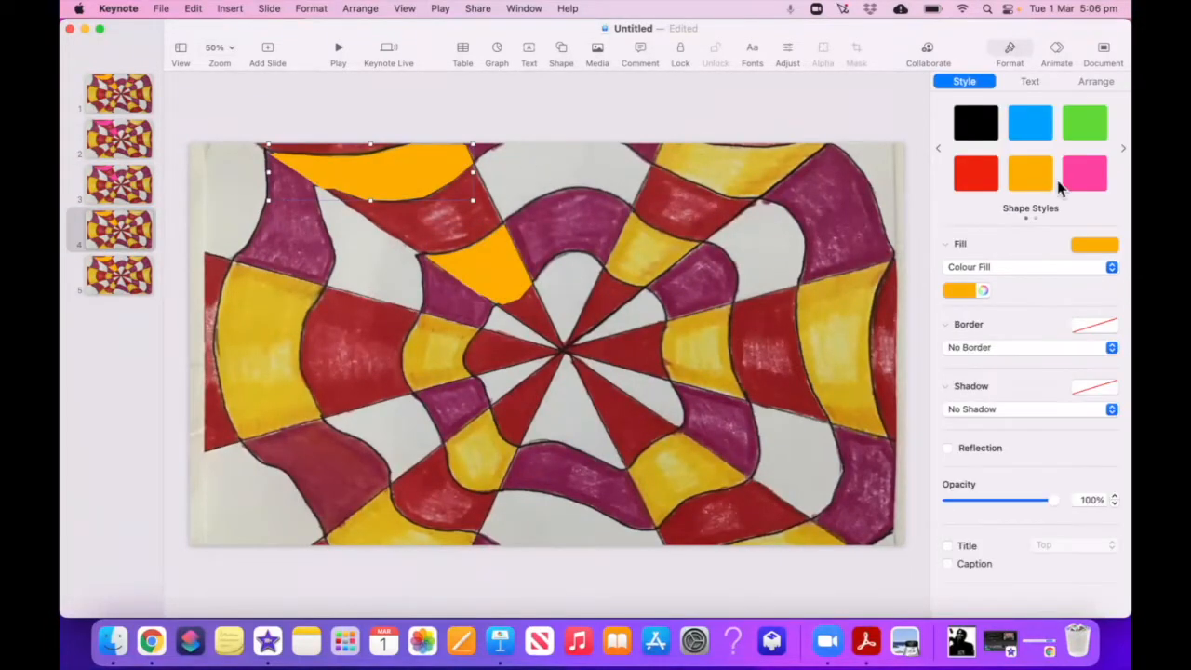
pyautogui.click(1085, 123)
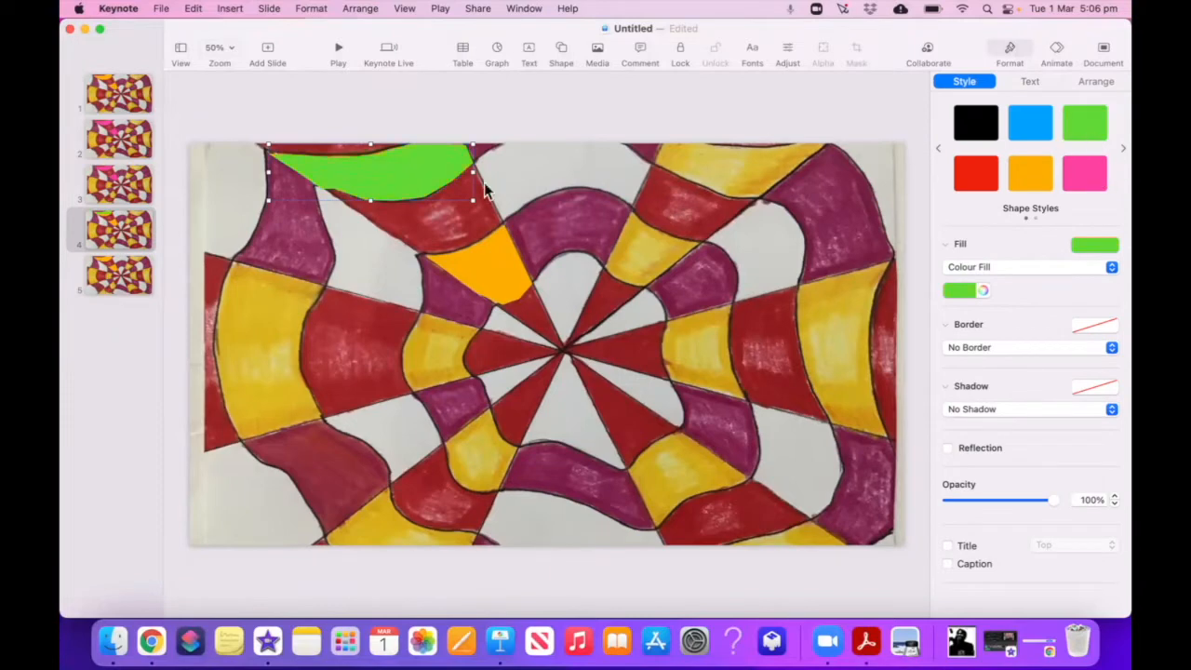
pyautogui.click(498, 270)
pyautogui.click(1081, 124)
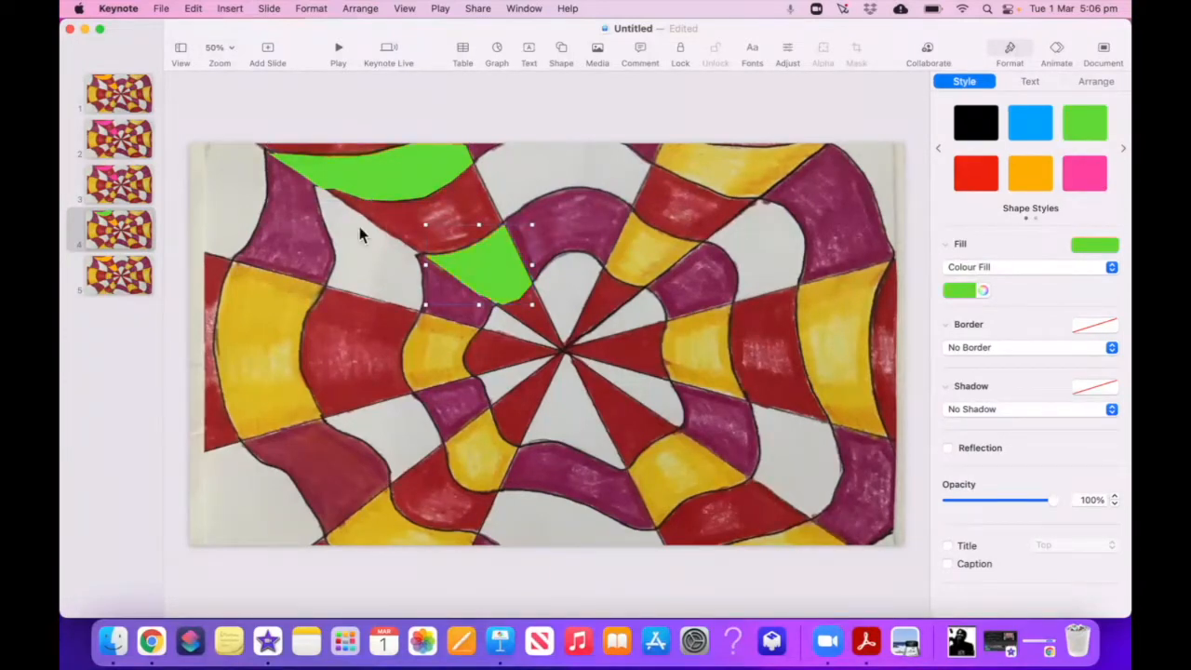
# On slide 5, apply the blue shape style to both traced orange shapes.
pyautogui.click(144, 268)
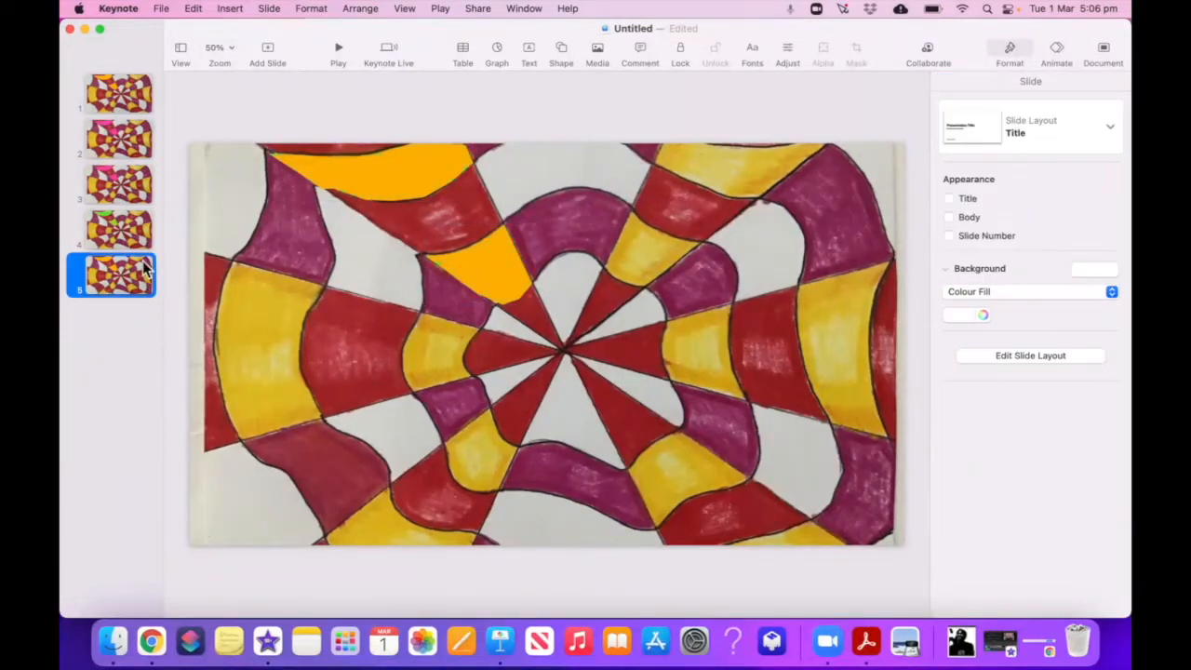
pyautogui.click(371, 172)
pyautogui.click(1031, 122)
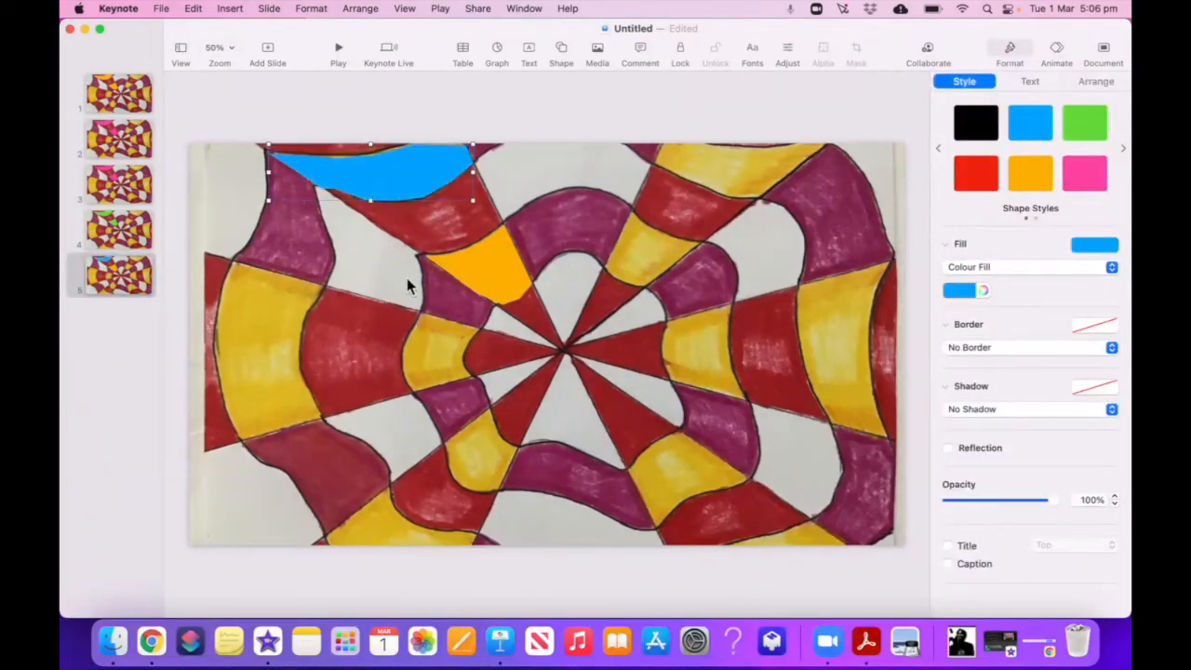
pyautogui.click(502, 254)
pyautogui.click(1029, 124)
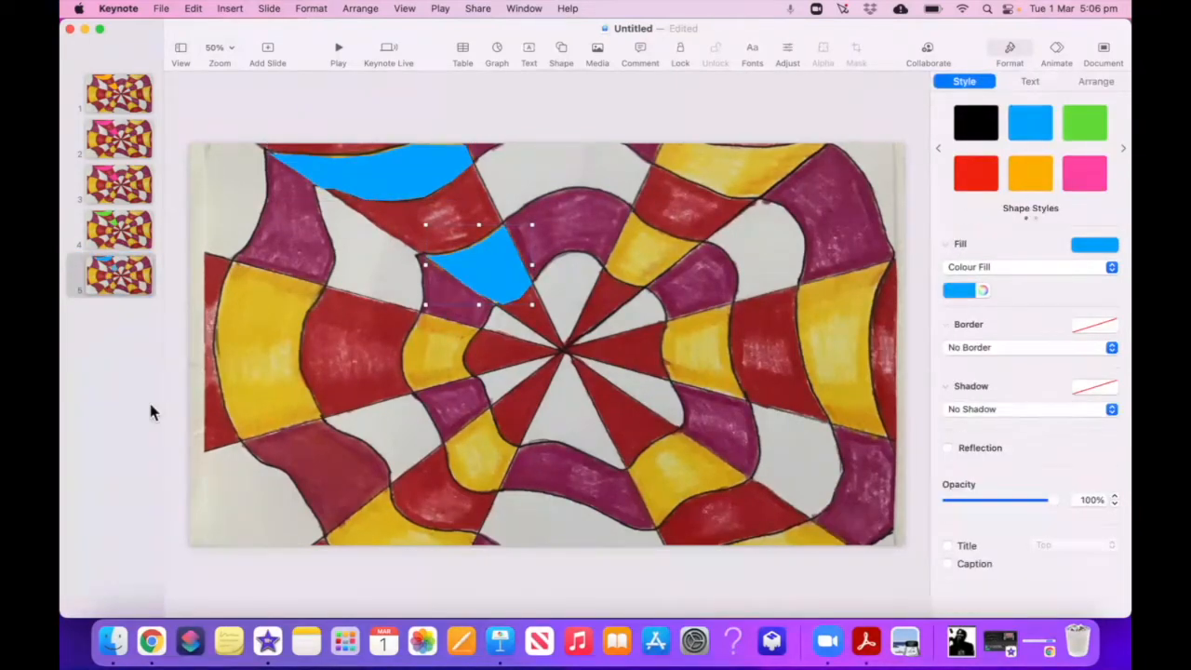
# Play the slideshow from slide 1, advance through the colour changes and return to editing.
pyautogui.click(118, 95)
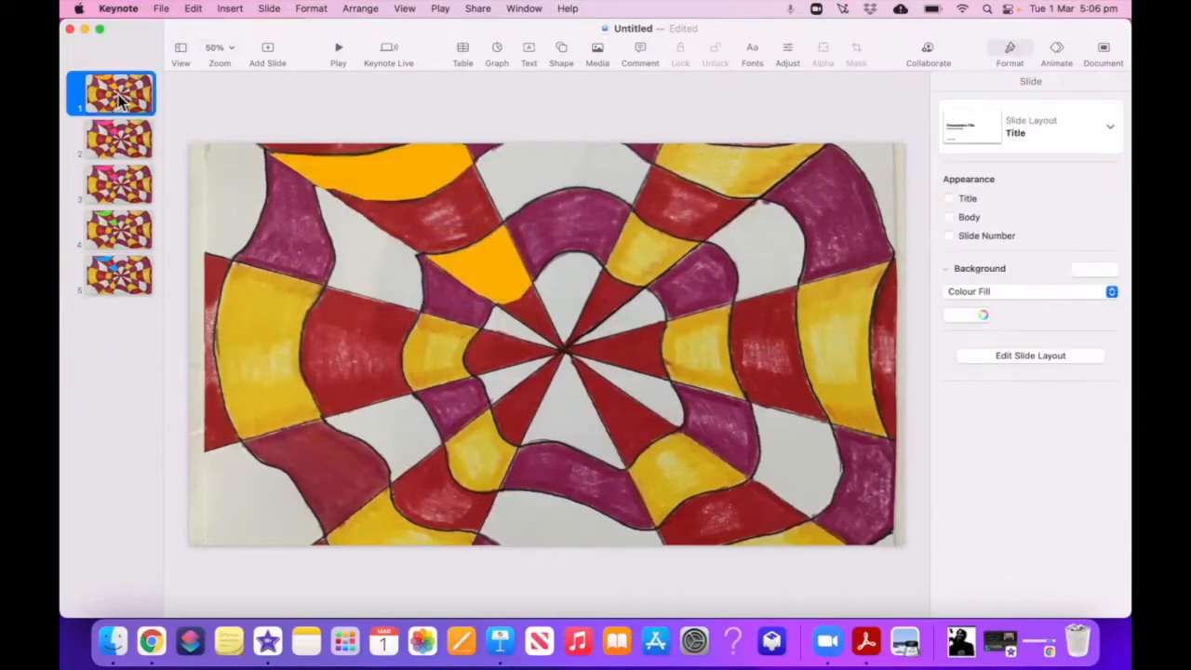
pyautogui.press('alt+super+p')
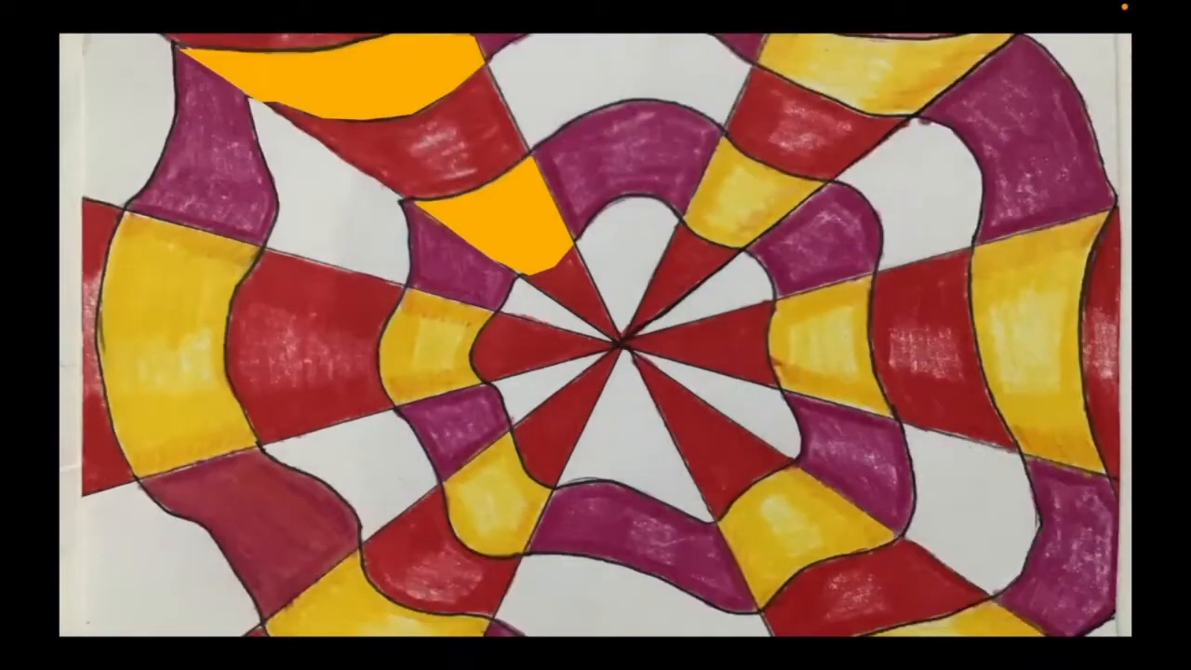
pyautogui.press('Right')
pyautogui.press('Right')
pyautogui.press('Right')
pyautogui.press('Escape')
# Copy slides 1 to 5 and paste the set twice at the end of the deck, making 15 slides.
pyautogui.click(118, 93)
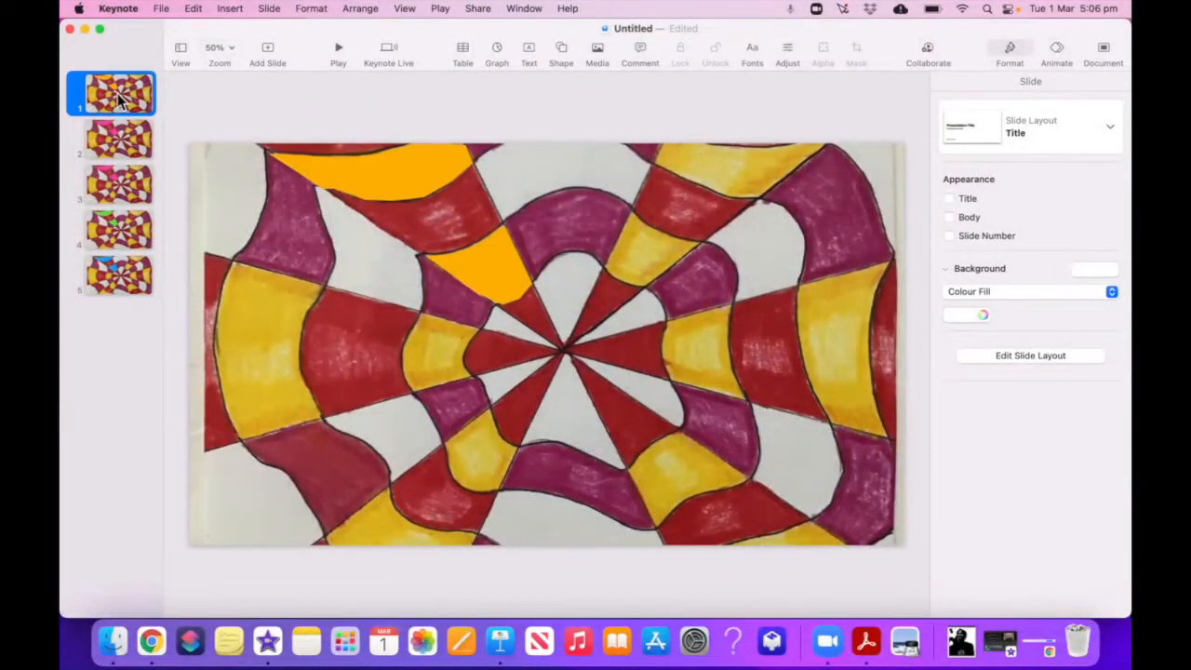
pyautogui.keyDown('shift'); pyautogui.click(122, 279); pyautogui.keyUp('shift')
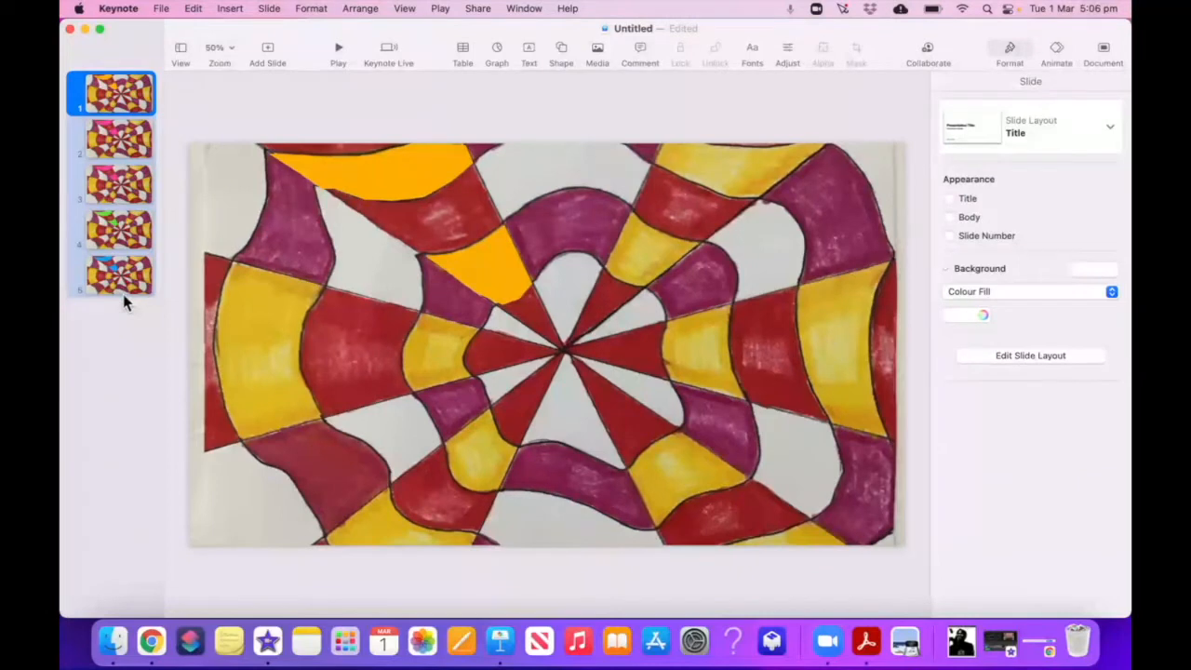
pyautogui.click(123, 284)
pyautogui.press('super+v')
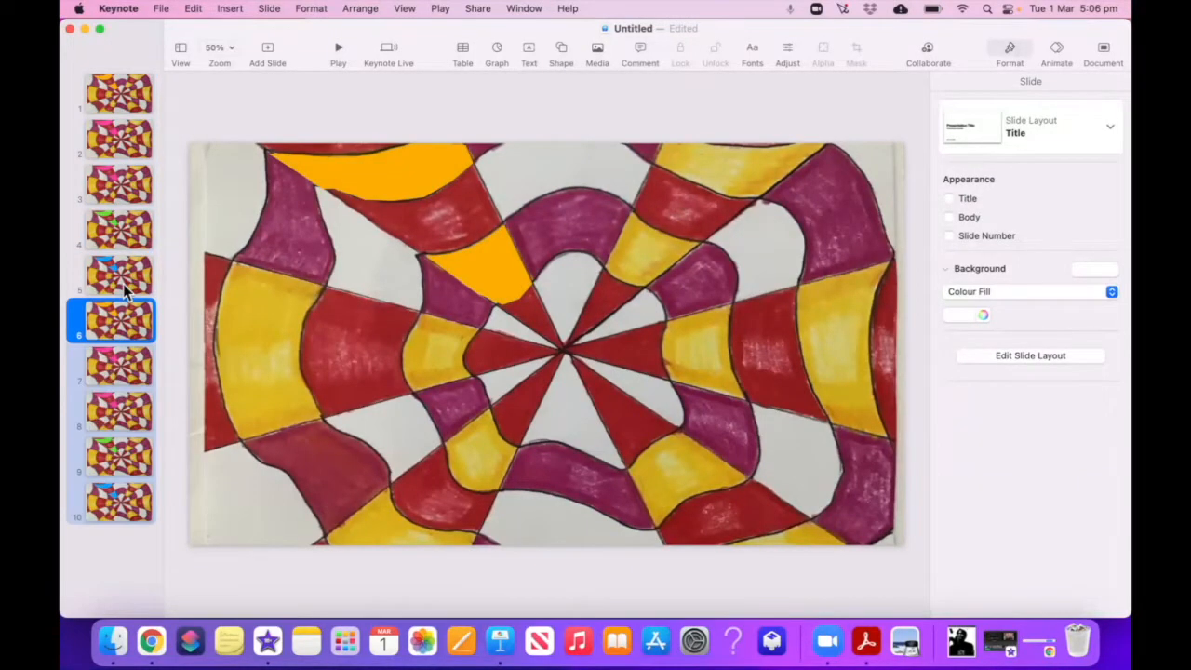
pyautogui.click(122, 508)
pyautogui.press('super+v')
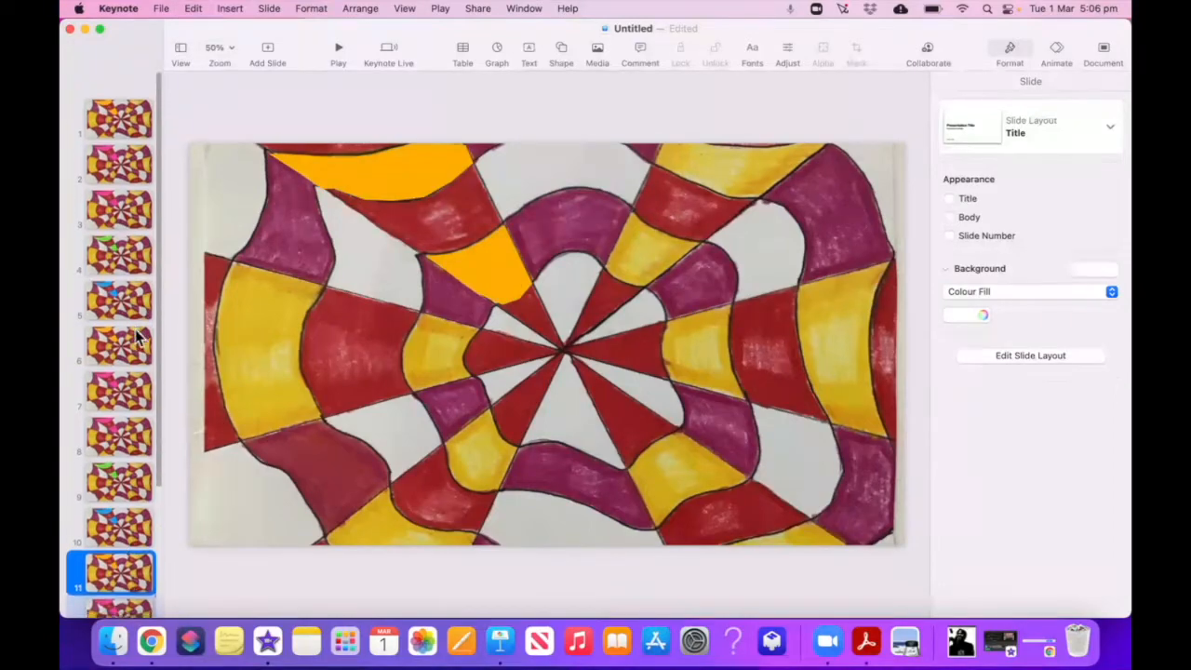
# Play the extended slideshow from the first slide to review the repeated colour changes.
pyautogui.click(135, 88)
pyautogui.click(338, 51)
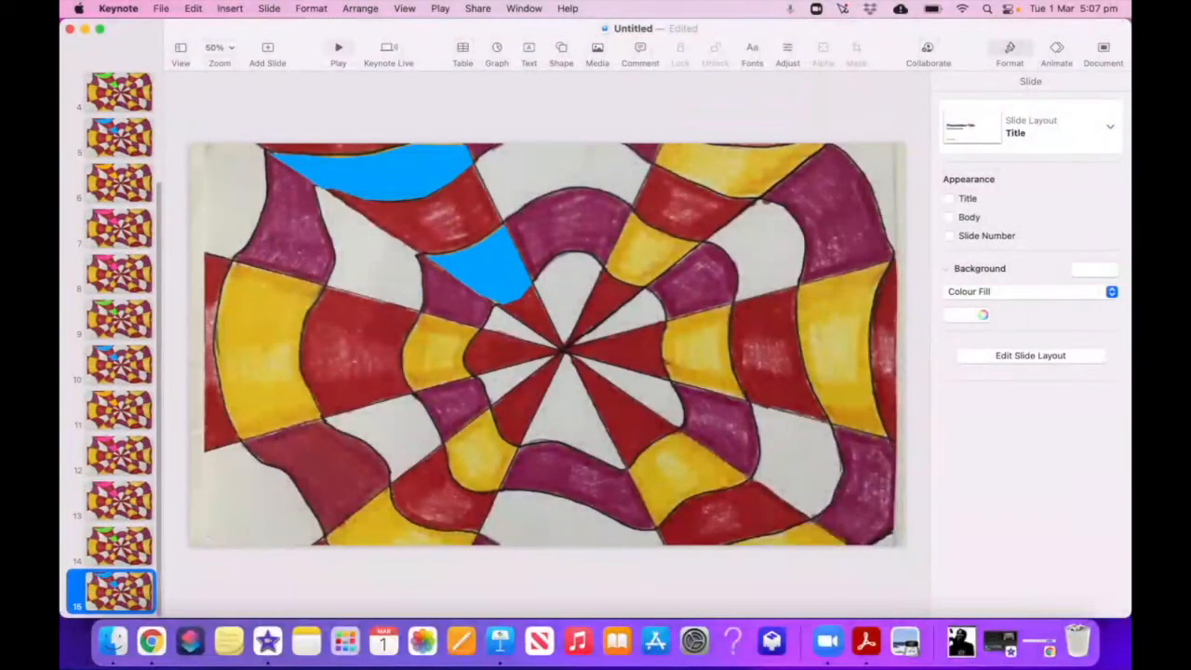
pyautogui.scroll(-3, 100, 307)
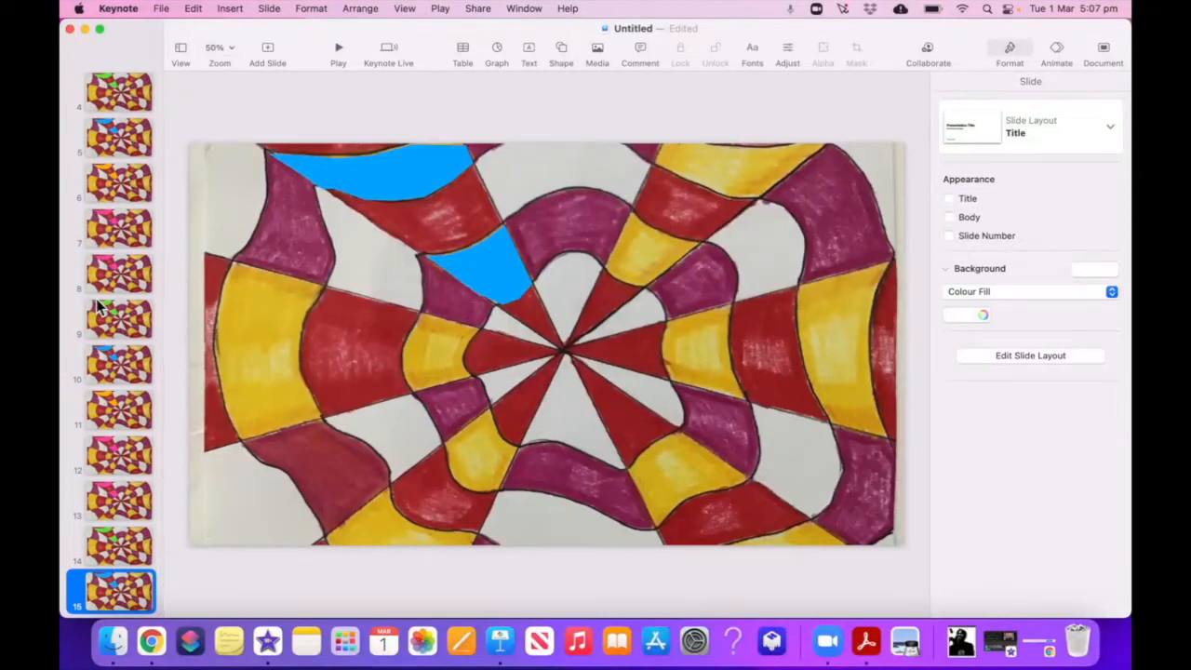
pyautogui.scroll(-1, 118, 210)
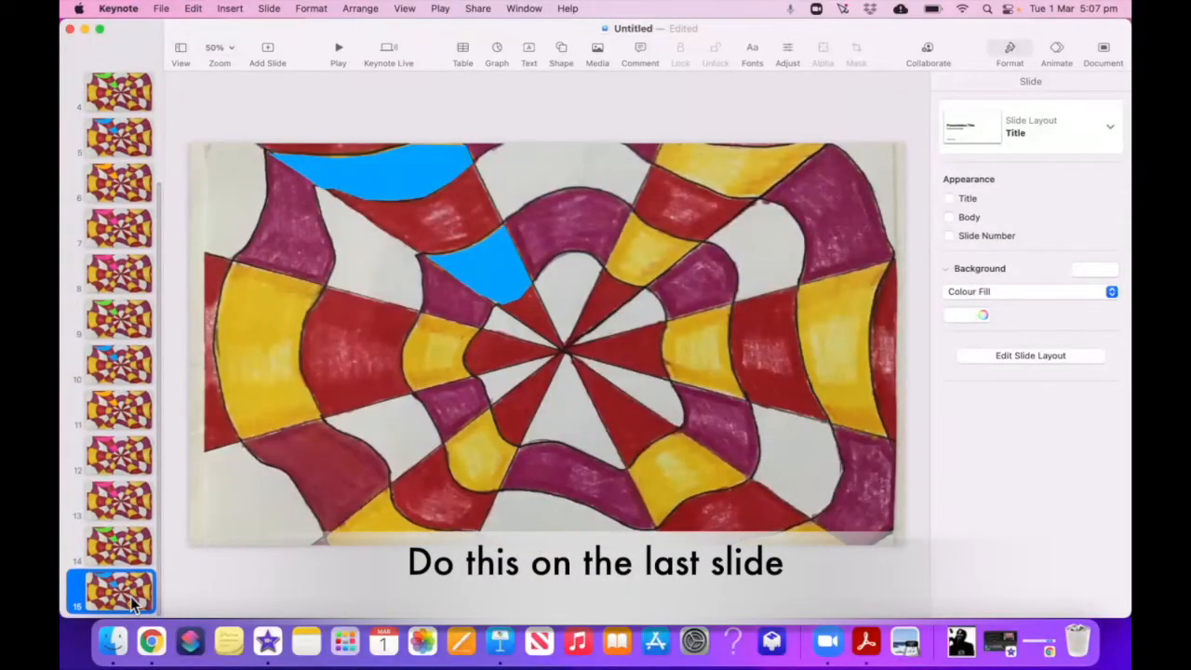
# Insert a basic circle shape on slide 15 and place it near the artwork's centre.
pyautogui.click(561, 50)
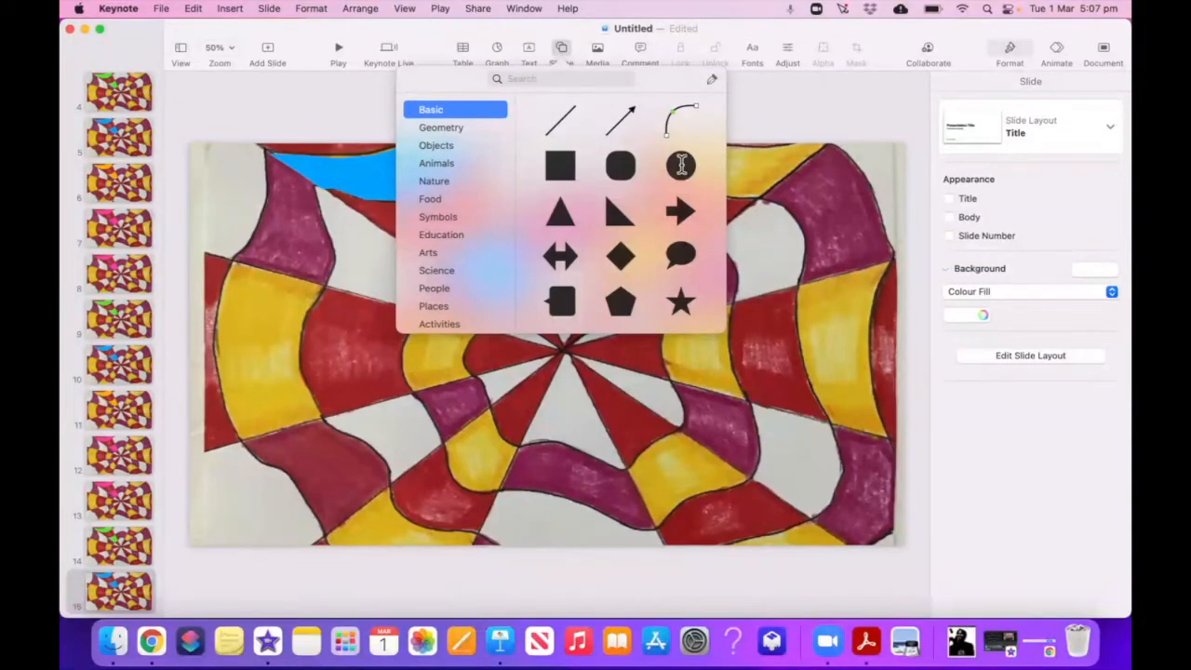
pyautogui.click(684, 168)
pyautogui.moveTo(571, 362); pyautogui.dragTo(629, 420)
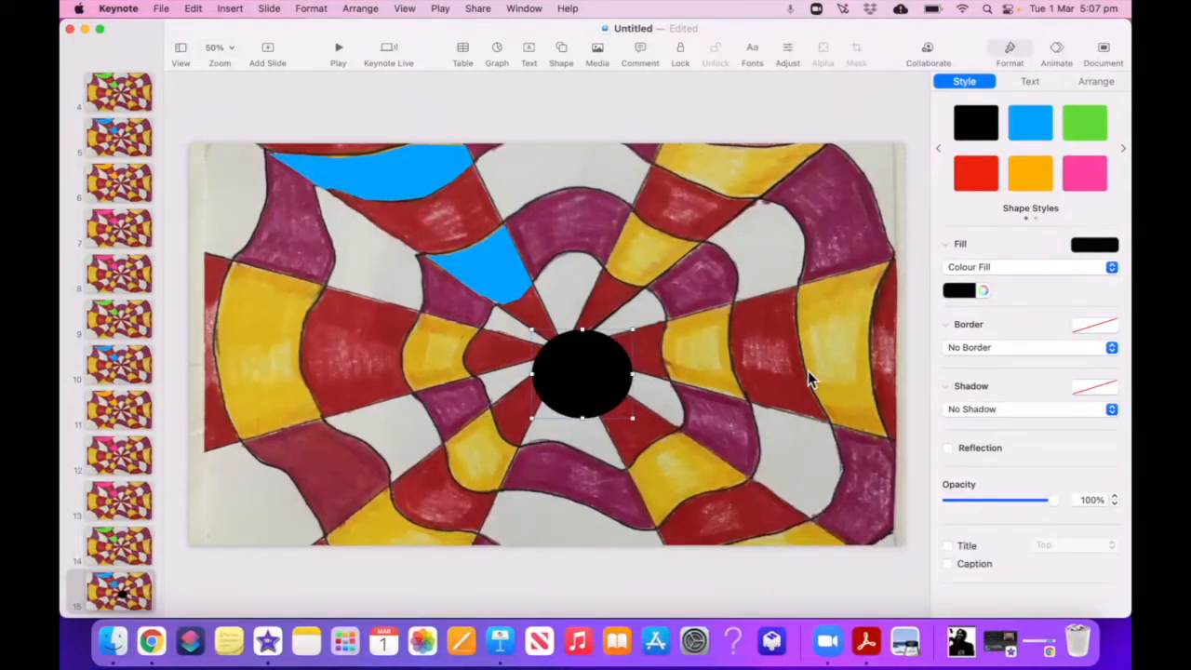
# Give the circle an Image Fill using the black-and-white checkered picture from the Downloads folder.
pyautogui.click(999, 267)
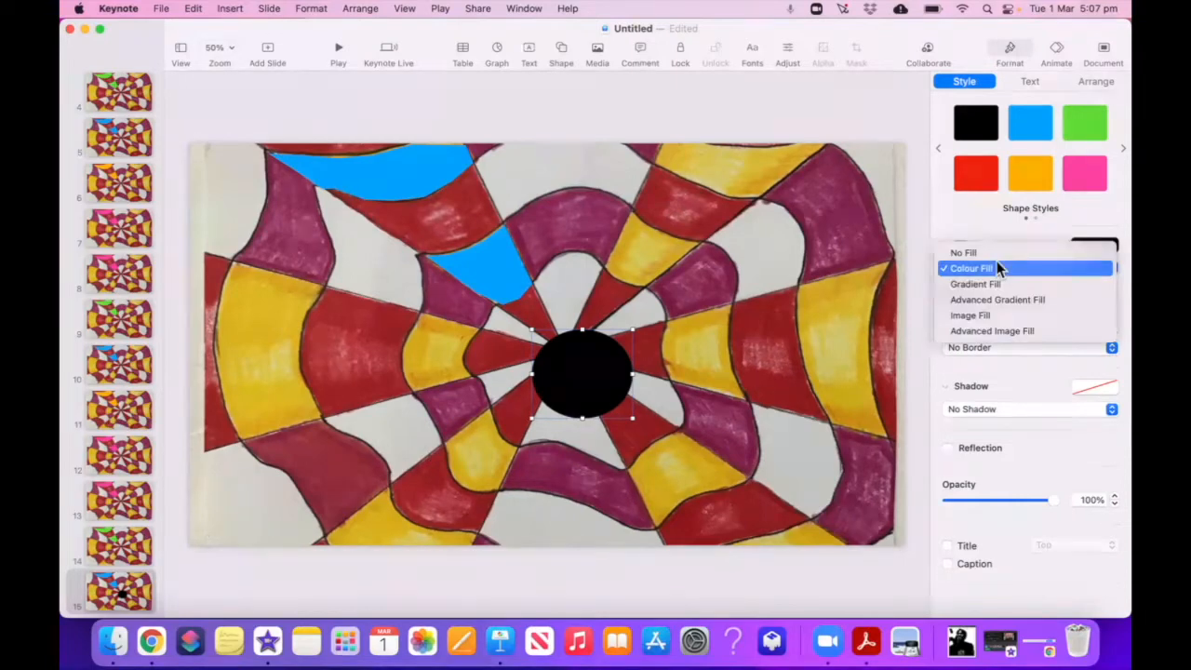
pyautogui.click(984, 315)
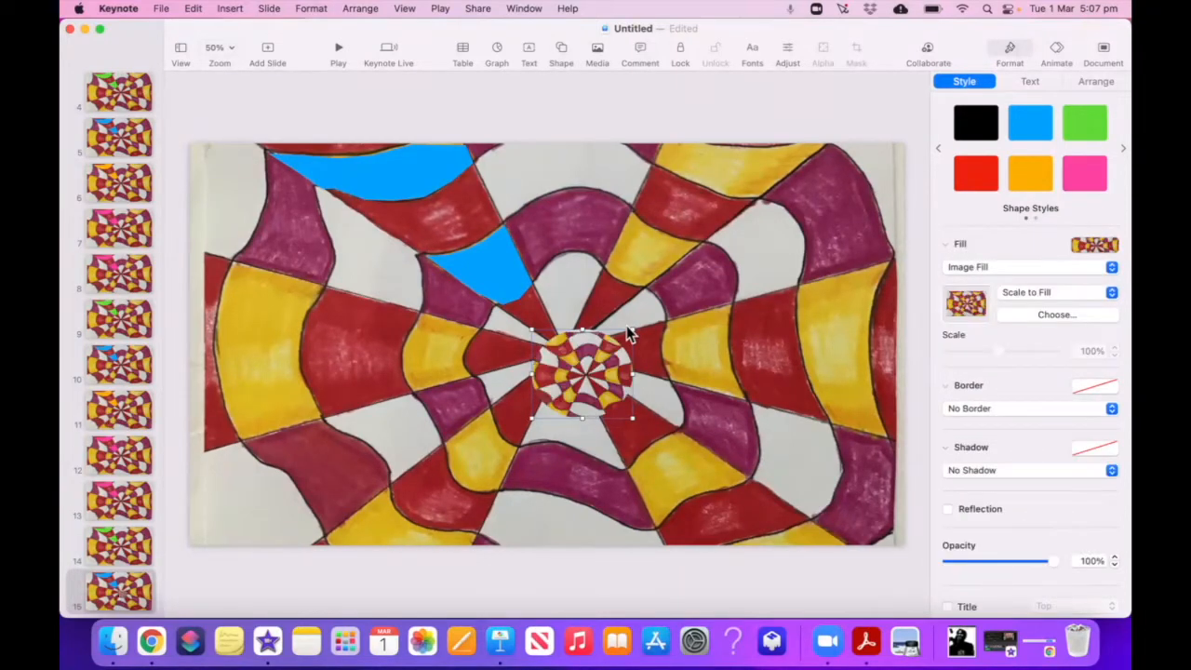
pyautogui.click(1051, 315)
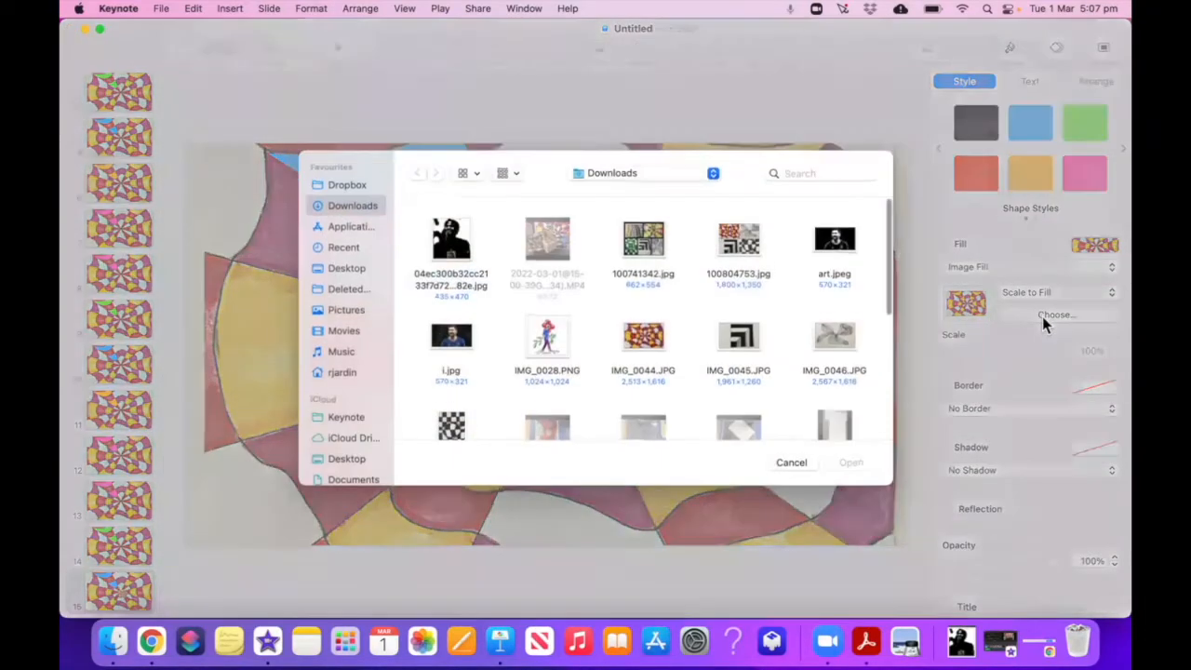
pyautogui.click(453, 430)
pyautogui.click(852, 463)
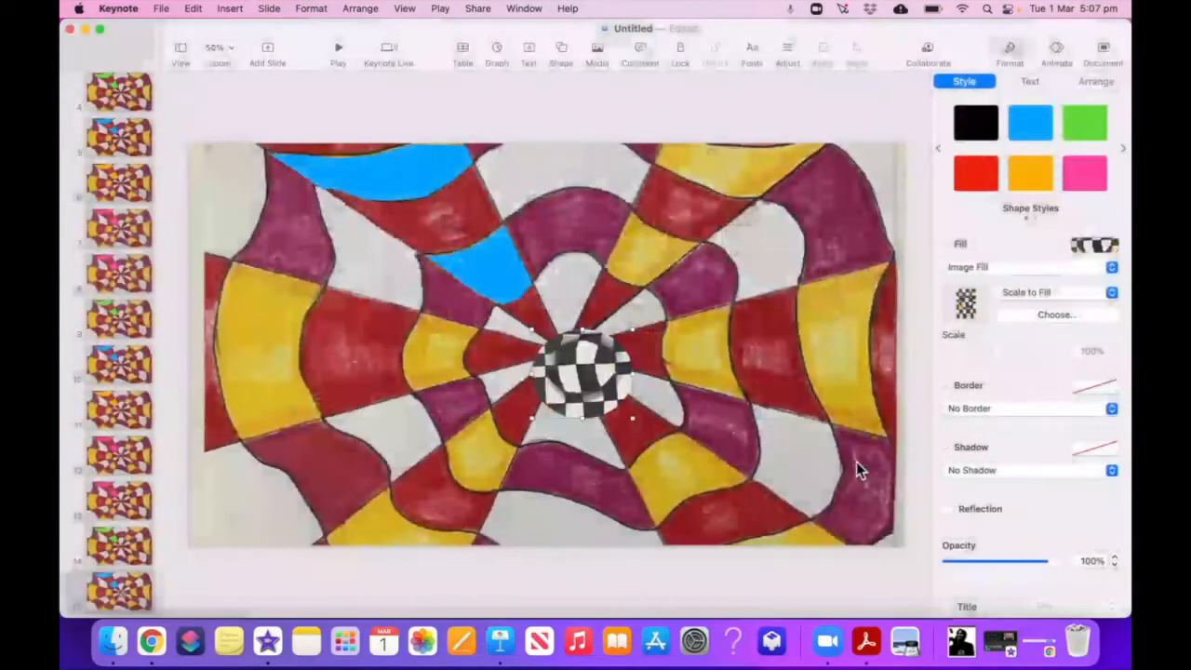
# Shrink the checkered circle and paste three copies, spreading the four circles at varied sizes around the artwork's centre.
pyautogui.moveTo(632, 420); pyautogui.dragTo(602, 397)
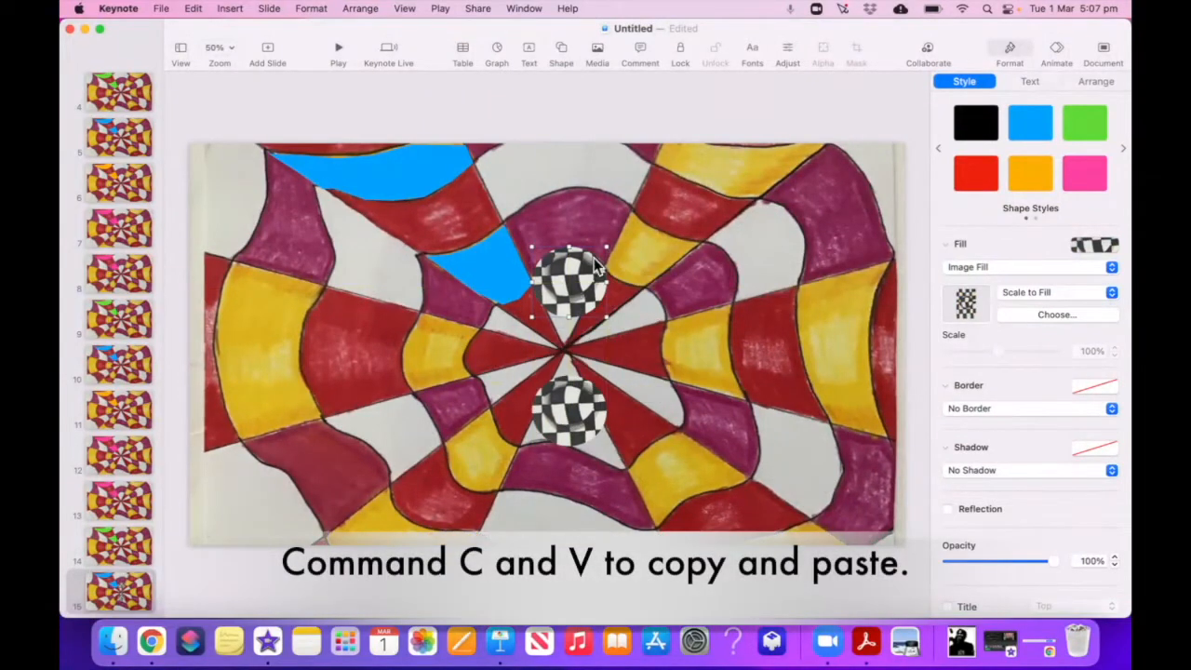
pyautogui.press('super+v')
pyautogui.moveTo(589, 421); pyautogui.dragTo(395, 409)
pyautogui.press('super+v')
pyautogui.click(580, 290)
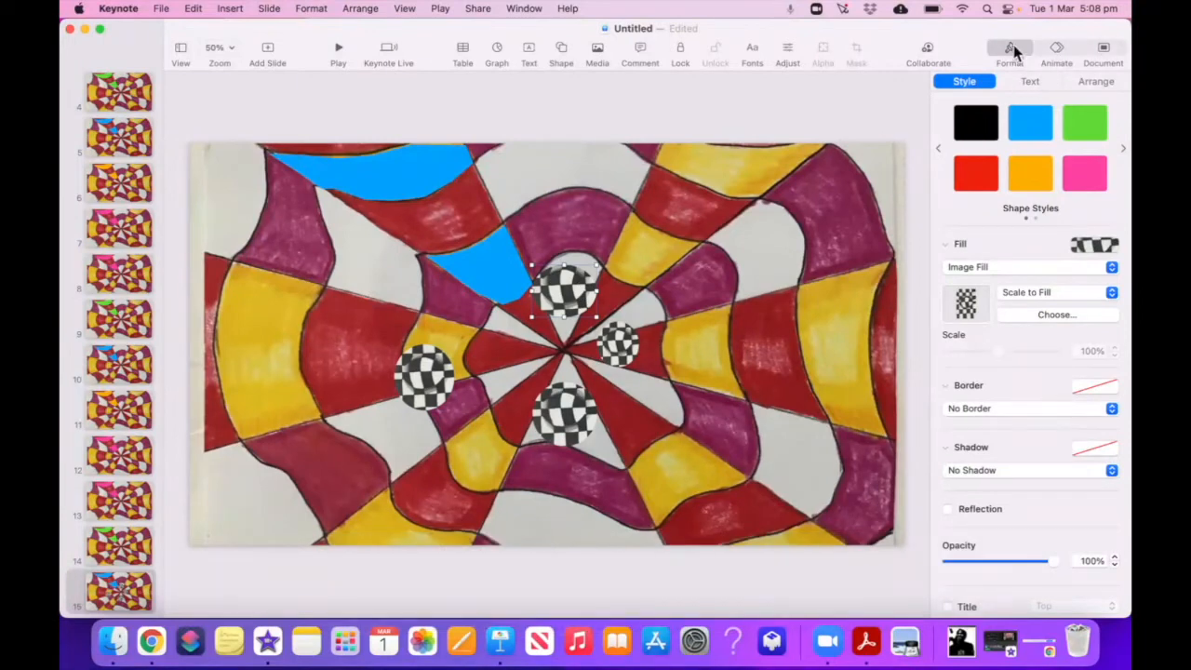
# Give the upper checkered ball a Move In build-in effect running Top to Bottom, and preview it.
pyautogui.click(1059, 51)
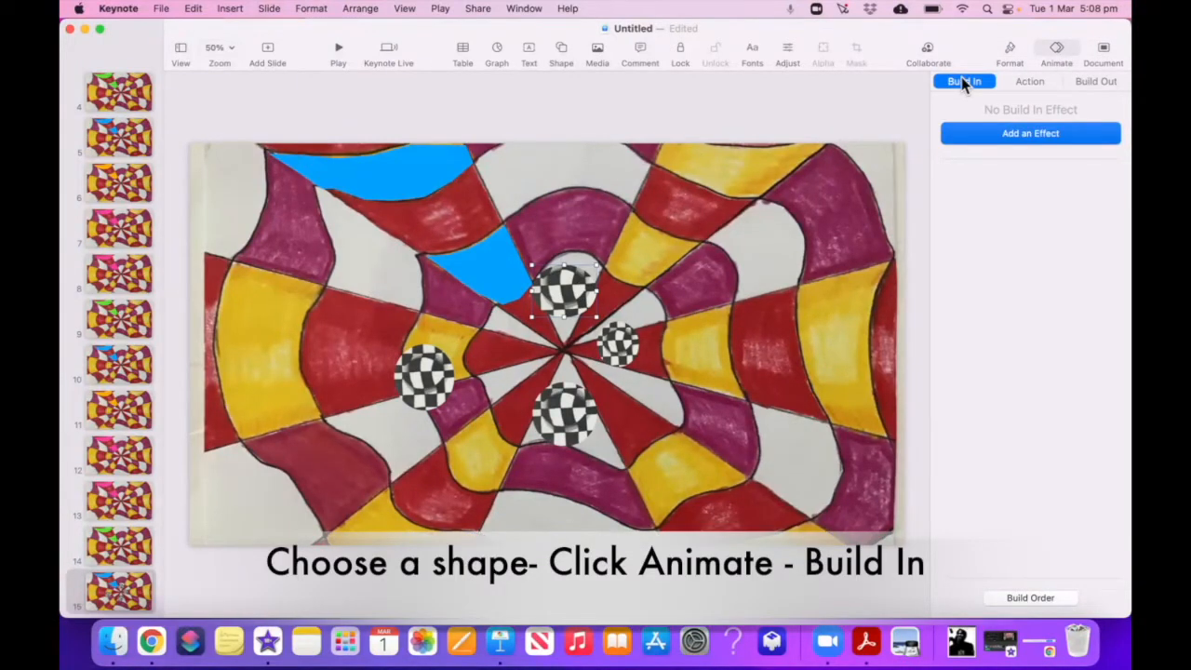
pyautogui.click(1012, 137)
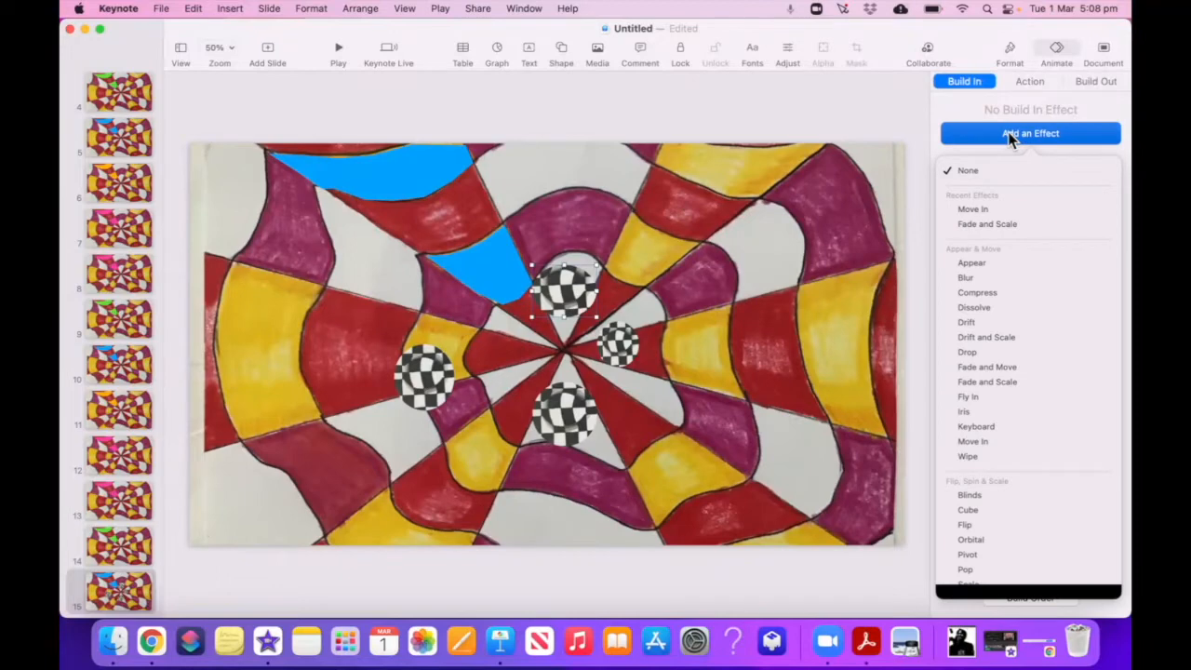
pyautogui.click(988, 209)
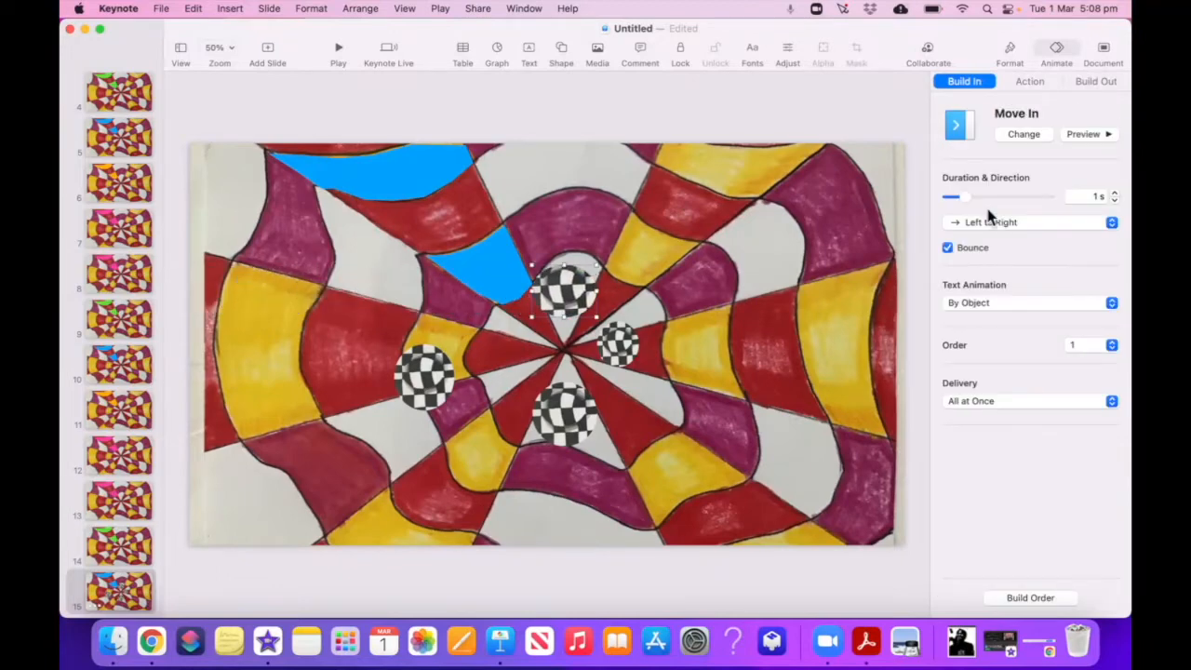
pyautogui.click(996, 222)
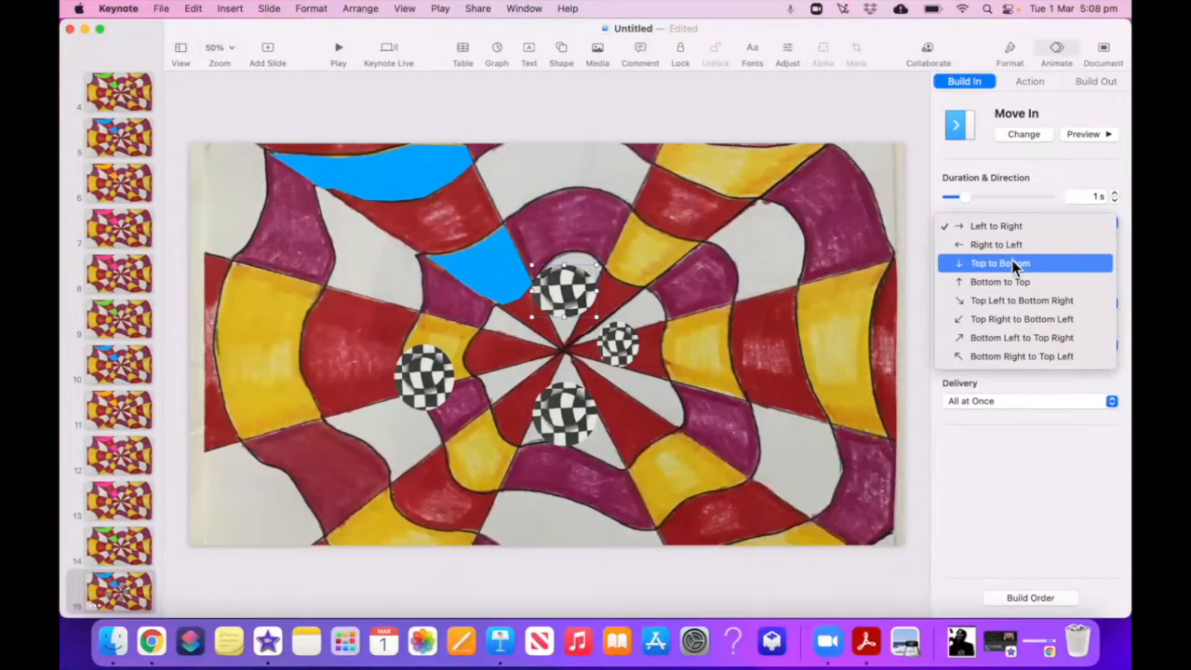
pyautogui.click(1012, 261)
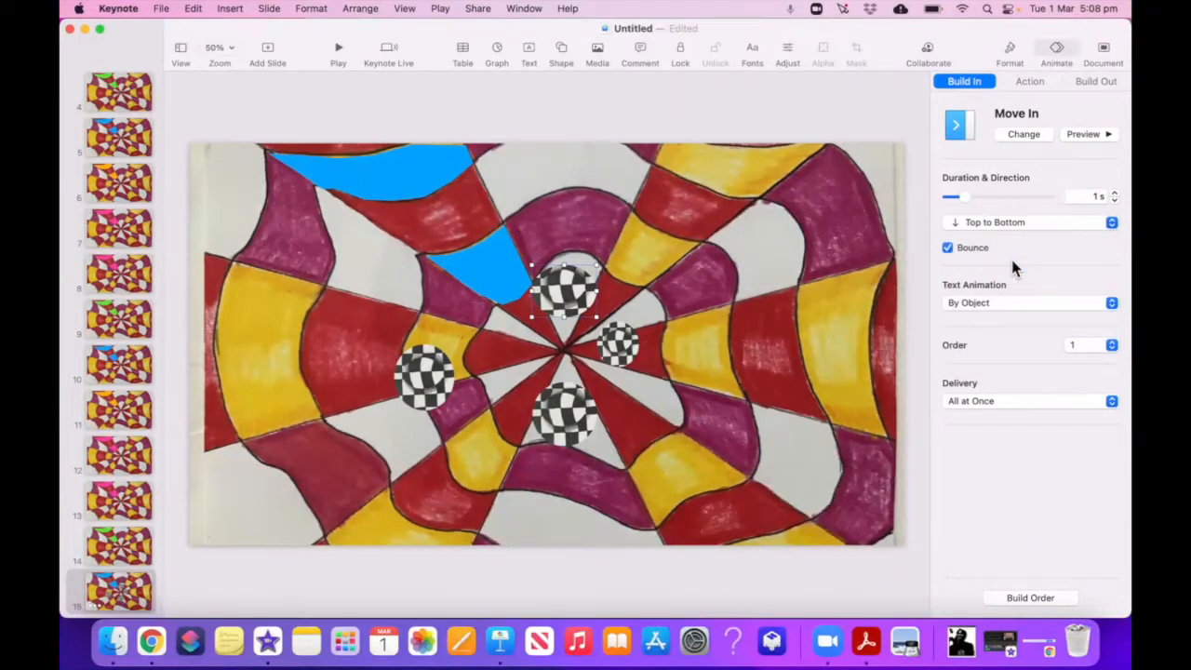
pyautogui.click(1086, 136)
# Give the small ball right of centre a 2 s Fly In build-in effect From Top Left, and preview it.
pyautogui.click(623, 357)
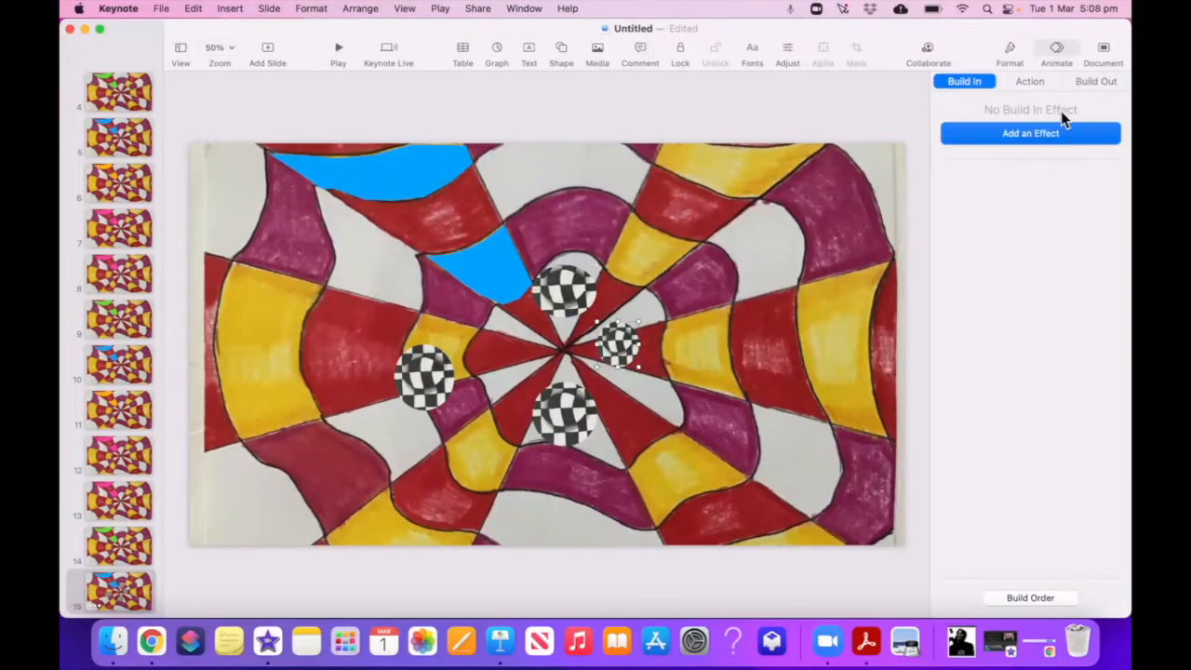
pyautogui.click(1019, 132)
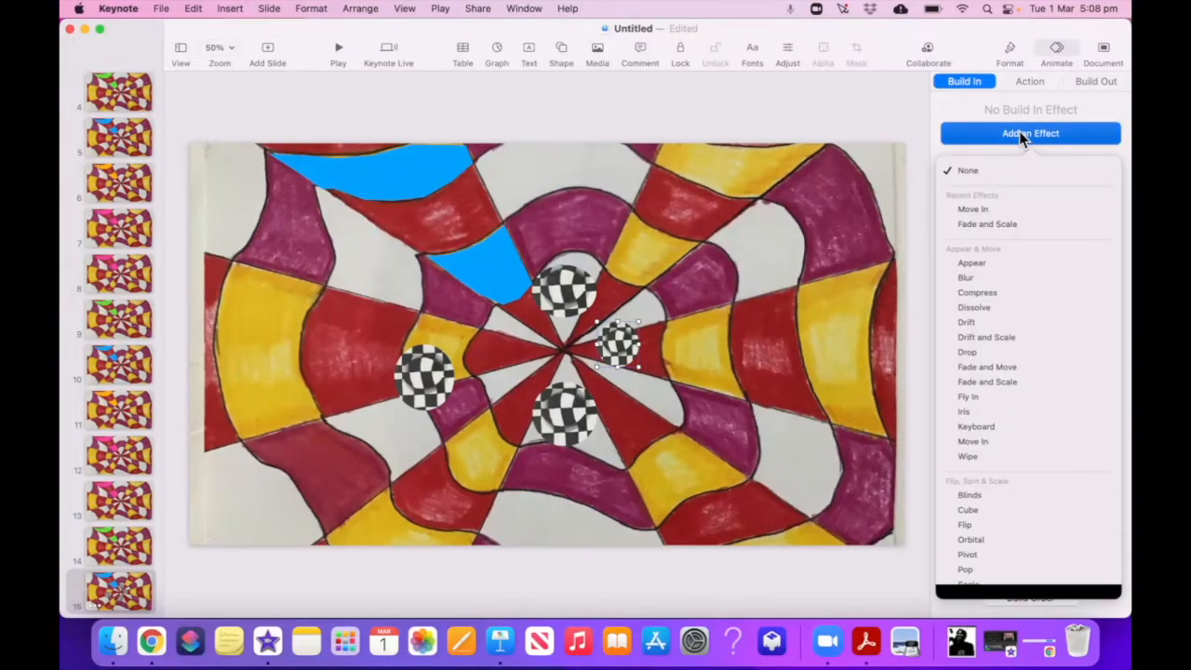
pyautogui.click(986, 398)
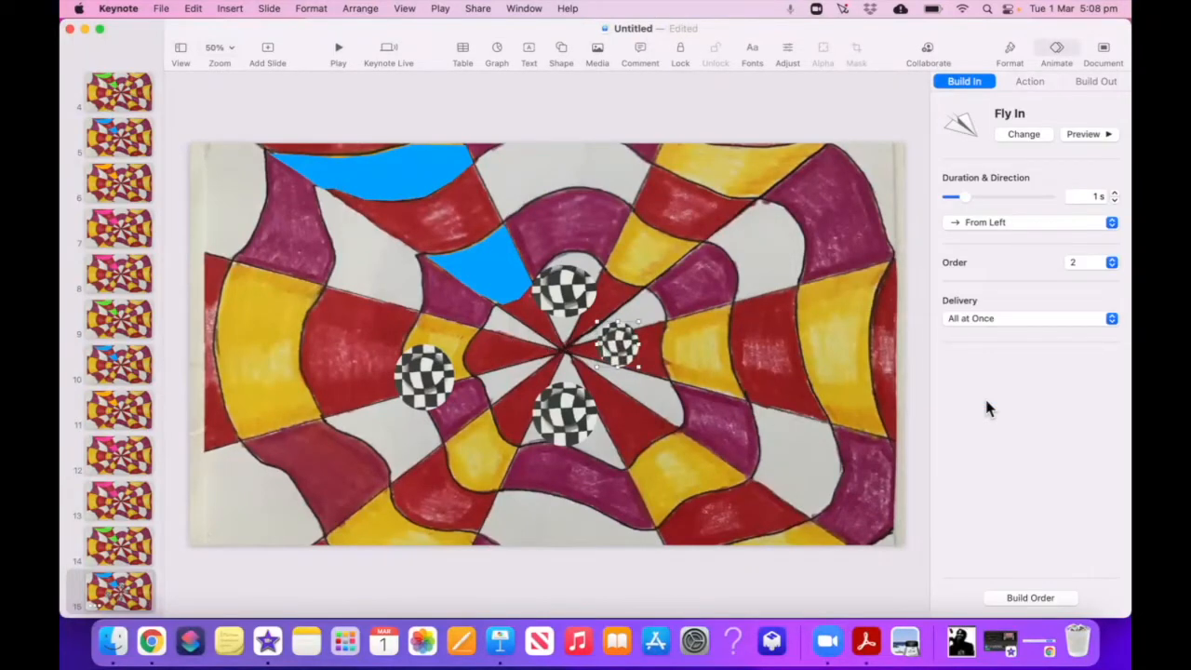
pyautogui.click(973, 233)
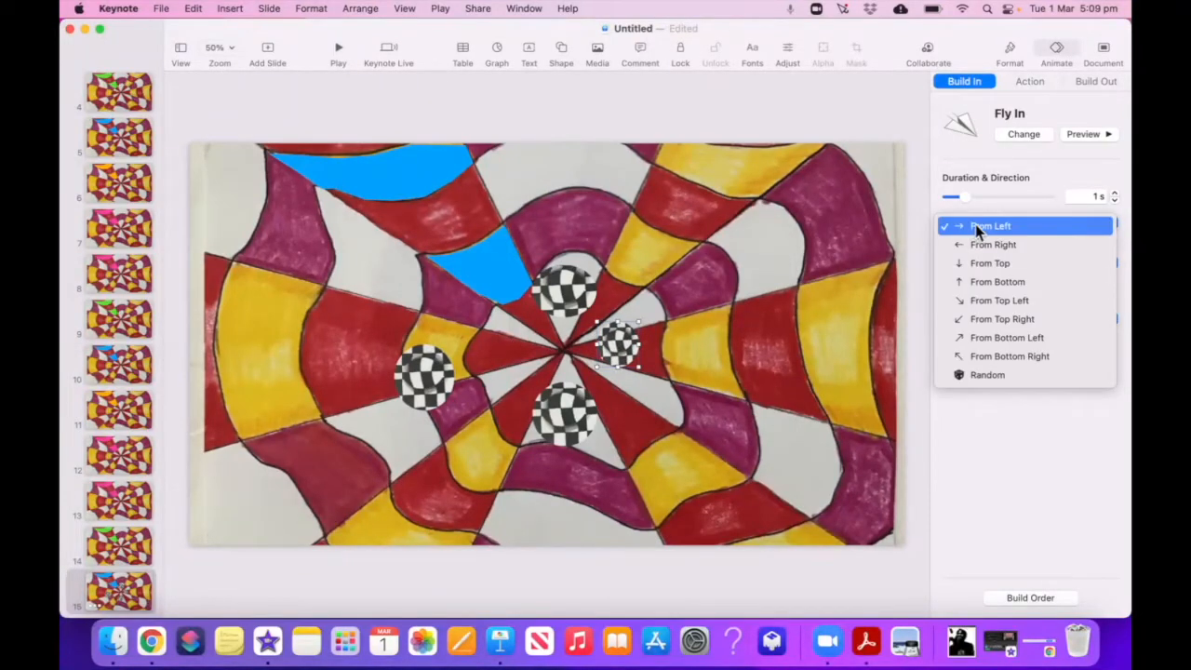
pyautogui.click(1002, 299)
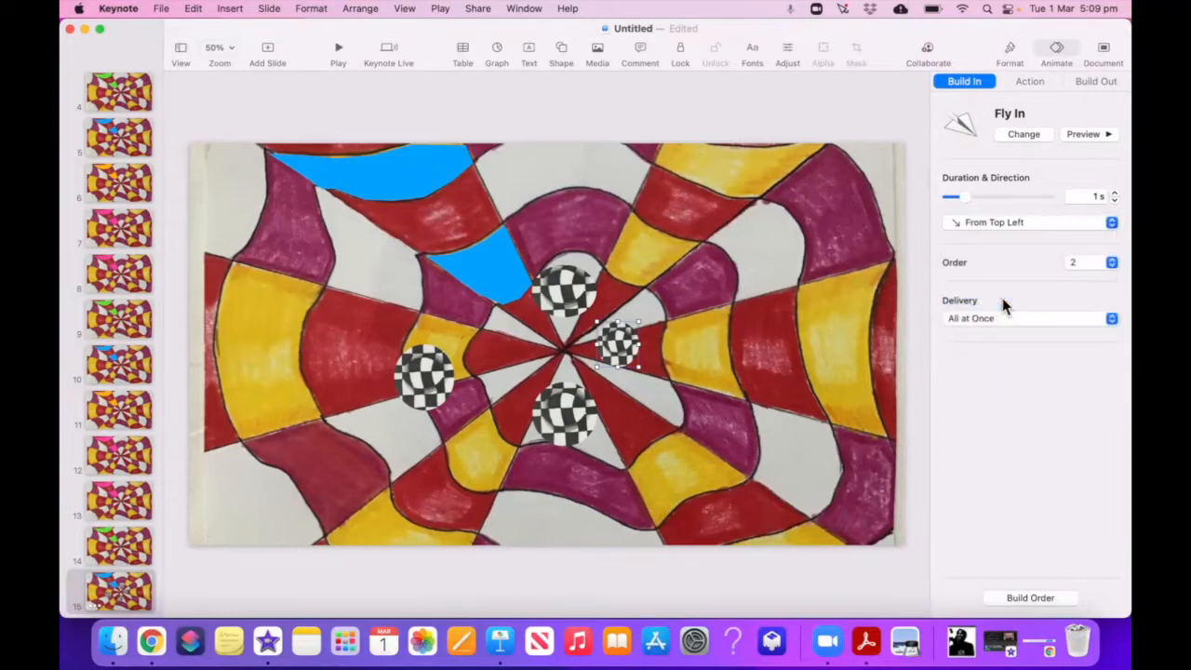
pyautogui.click(1085, 135)
pyautogui.moveTo(966, 199); pyautogui.dragTo(978, 200)
pyautogui.click(1093, 136)
# Give the two remaining checkered balls, below and left of the artwork's centre, an Appear build-in effect.
pyautogui.click(985, 284)
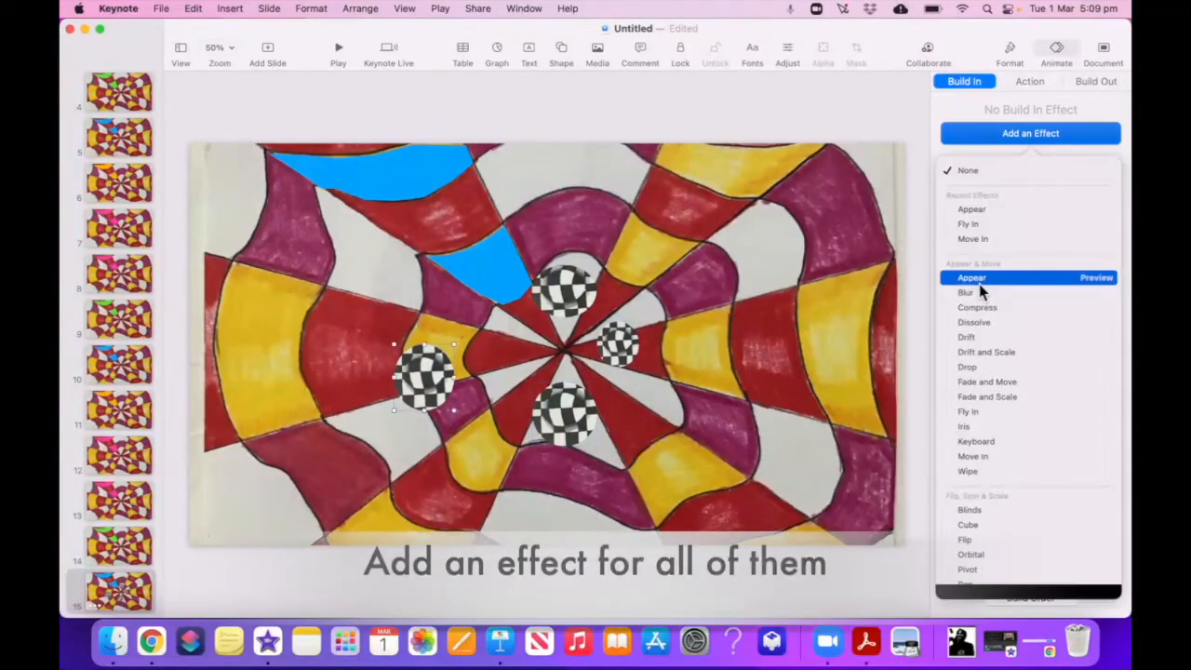
pyautogui.click(962, 333)
pyautogui.click(1015, 226)
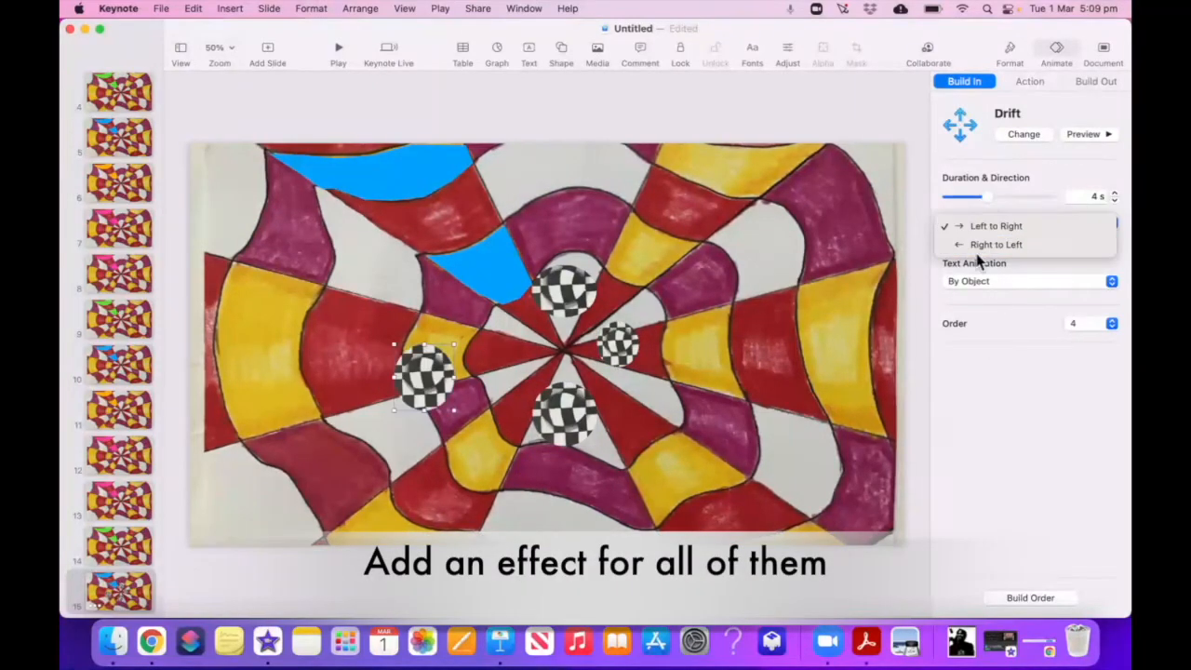
pyautogui.click(1015, 226)
pyautogui.click(1023, 134)
pyautogui.click(986, 223)
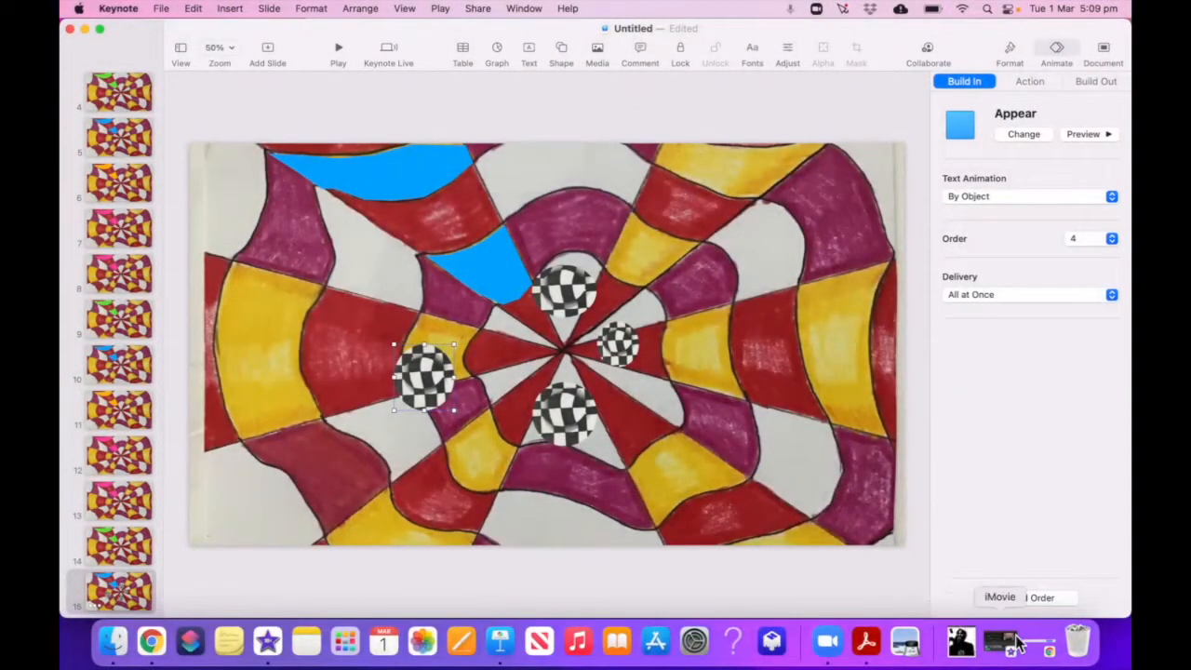
# Open the slide's build order and set the Fly In build to start With Build 1.
pyautogui.click(1030, 598)
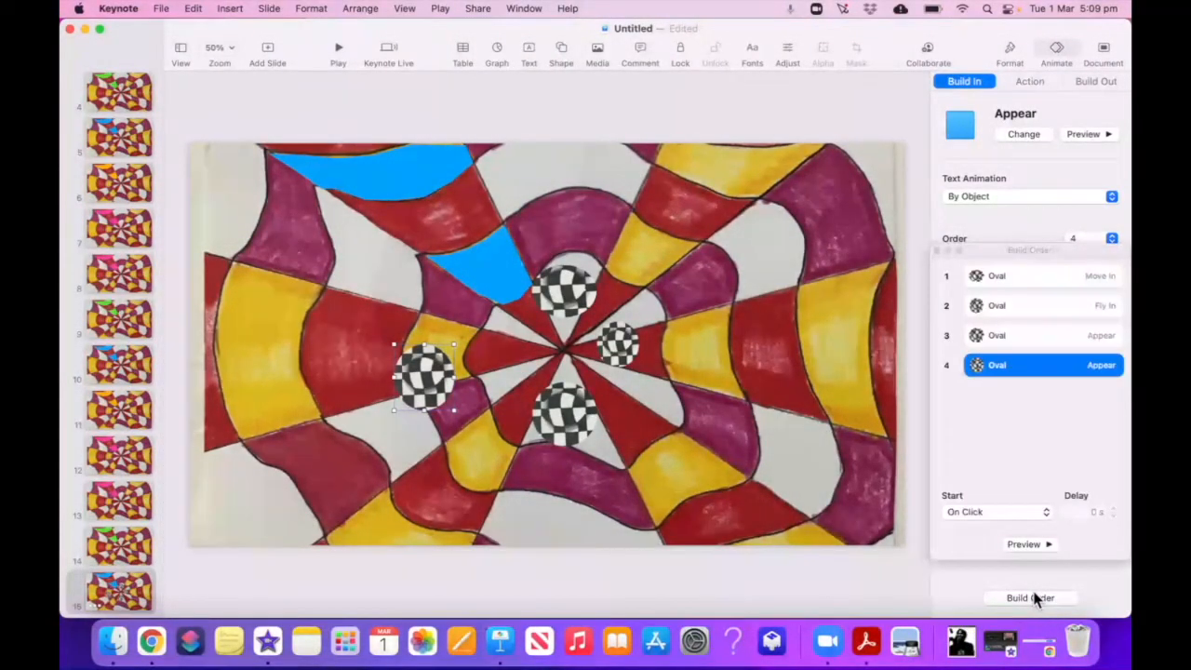
pyautogui.click(1004, 307)
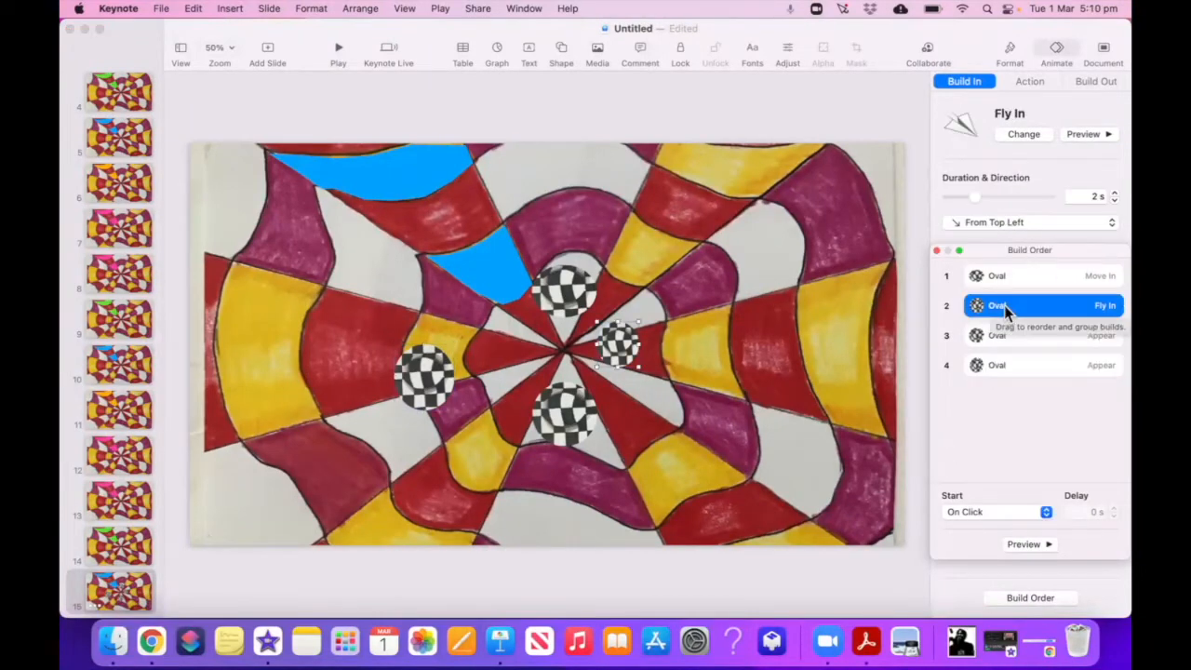
pyautogui.click(968, 521)
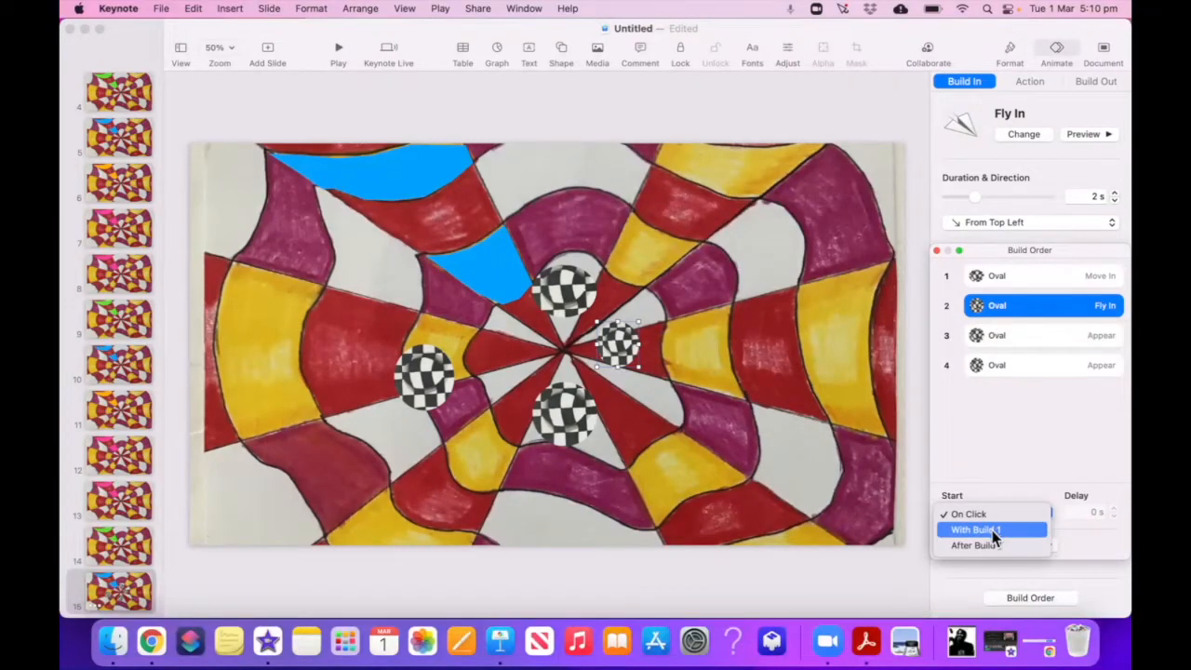
pyautogui.click(993, 530)
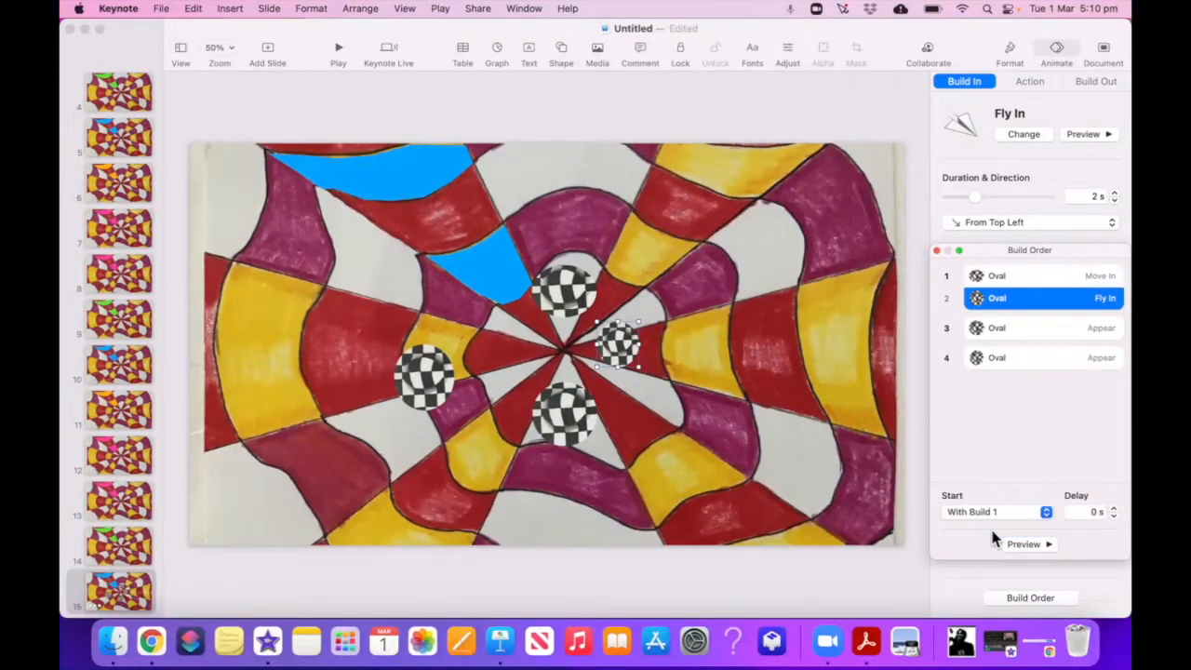
# Set the third build to start After Build 2 and the fourth After Build 3, and preview the sequence.
pyautogui.click(1022, 328)
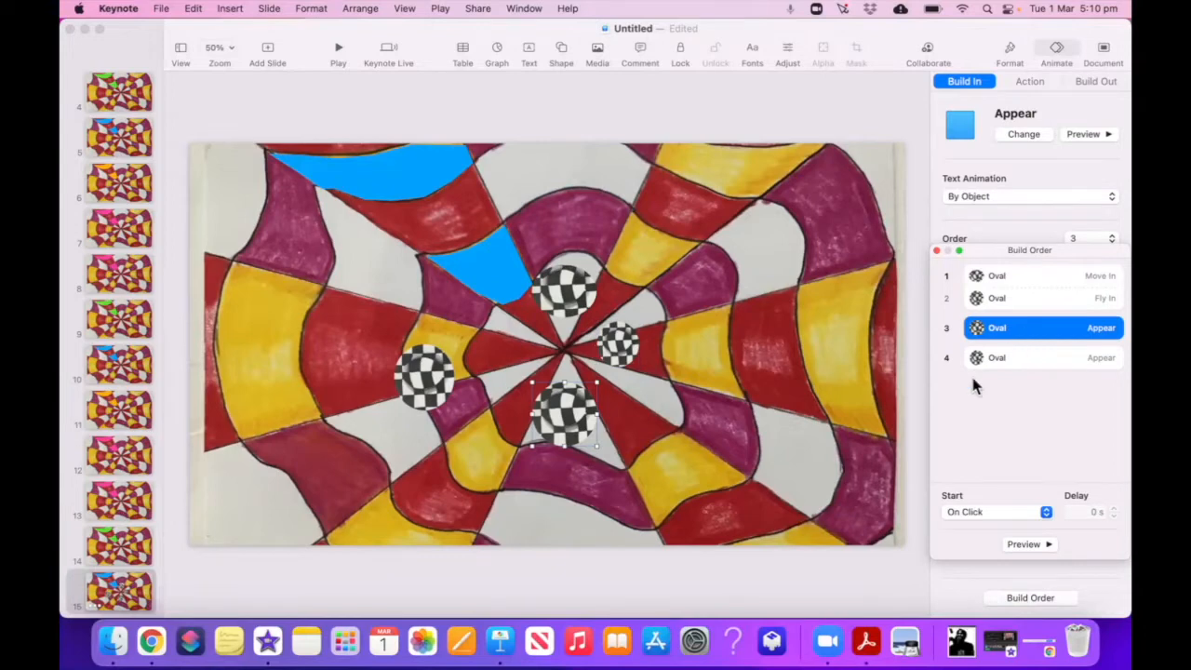
pyautogui.click(982, 512)
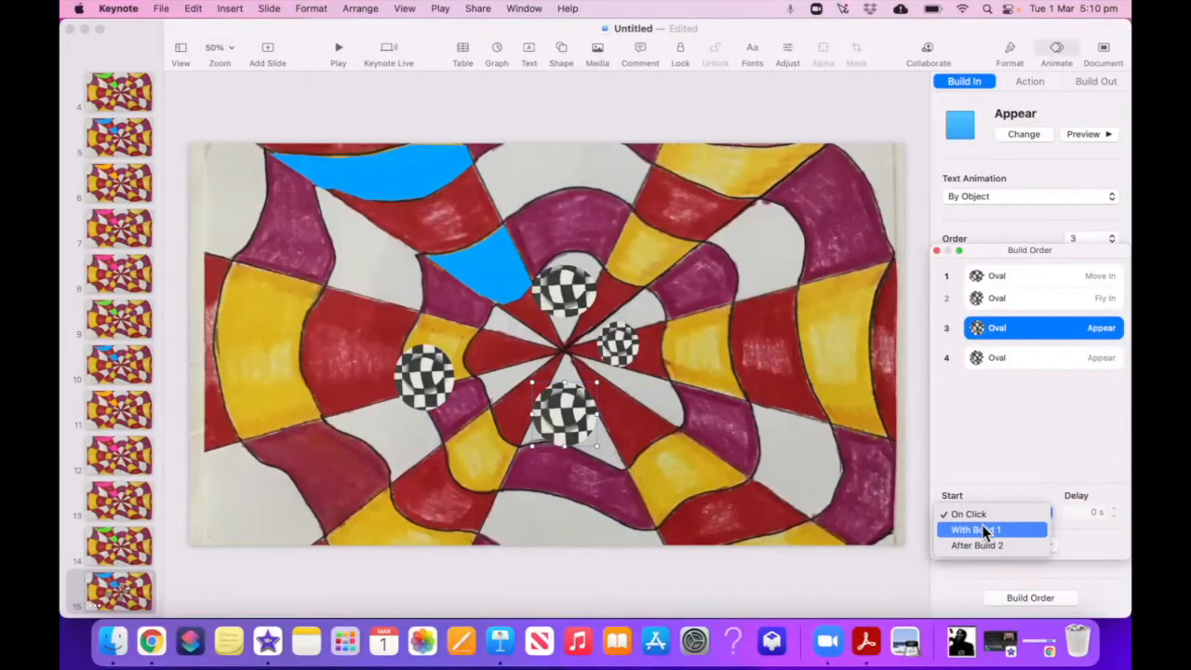
pyautogui.click(982, 547)
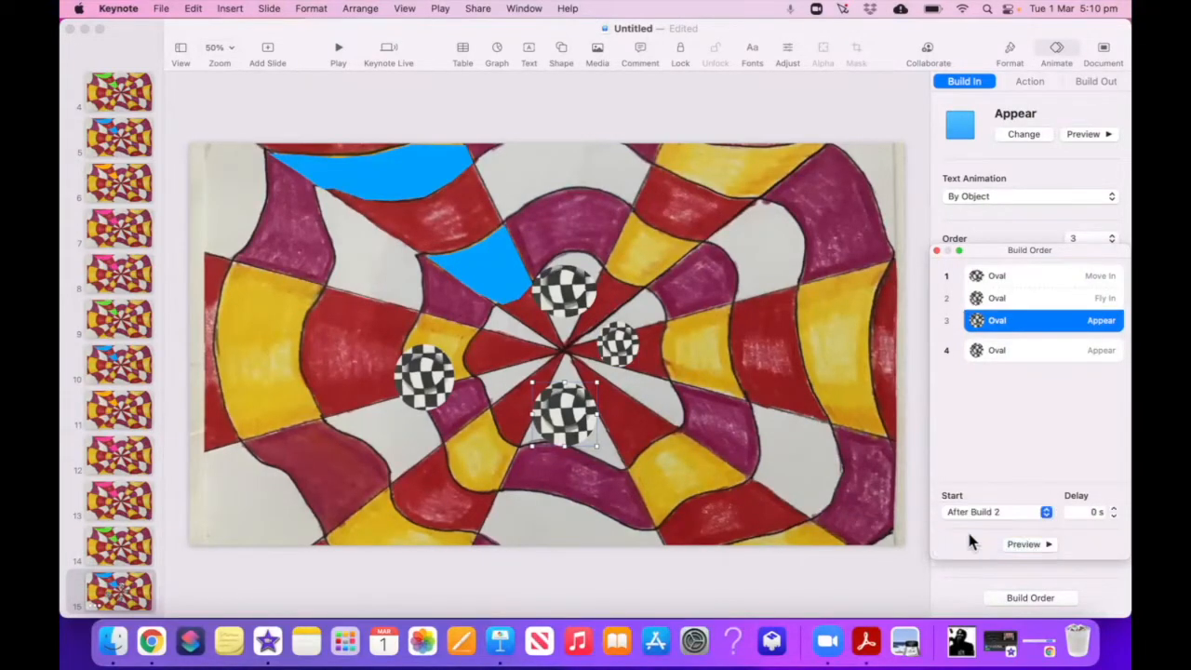
pyautogui.click(1006, 349)
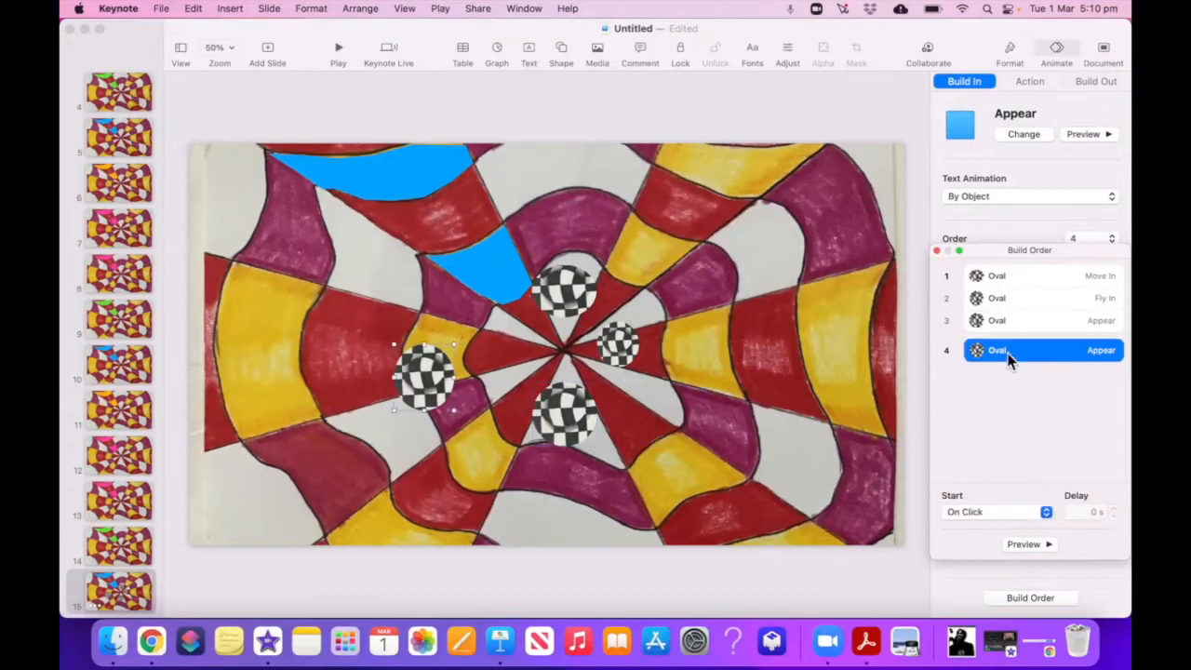
pyautogui.click(965, 511)
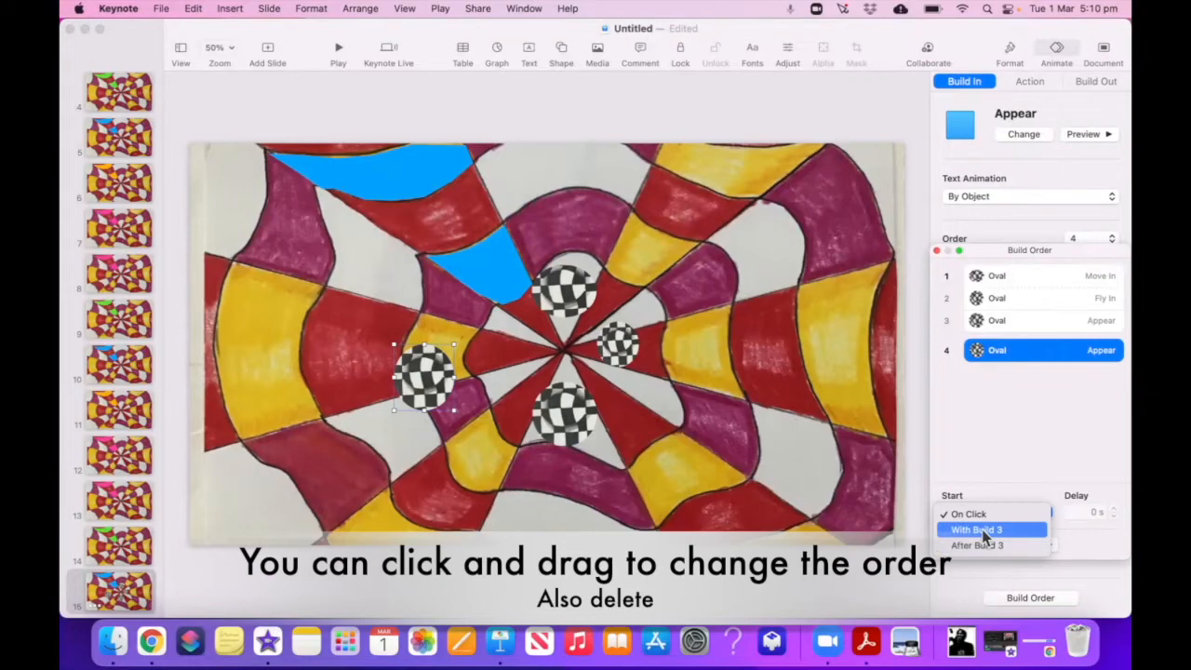
pyautogui.click(974, 546)
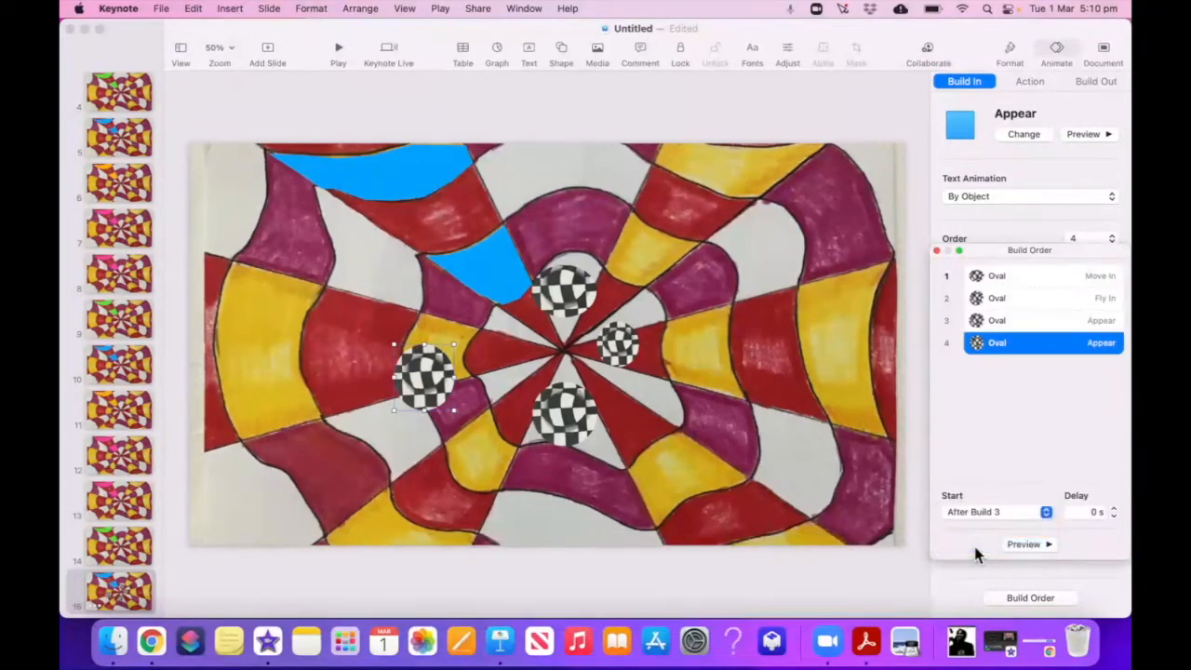
pyautogui.click(1022, 545)
# Add a Move action to the upper ball, ending enlarged at the artwork's upper right, at about 1320 pt, -78 pt.
pyautogui.click(1027, 81)
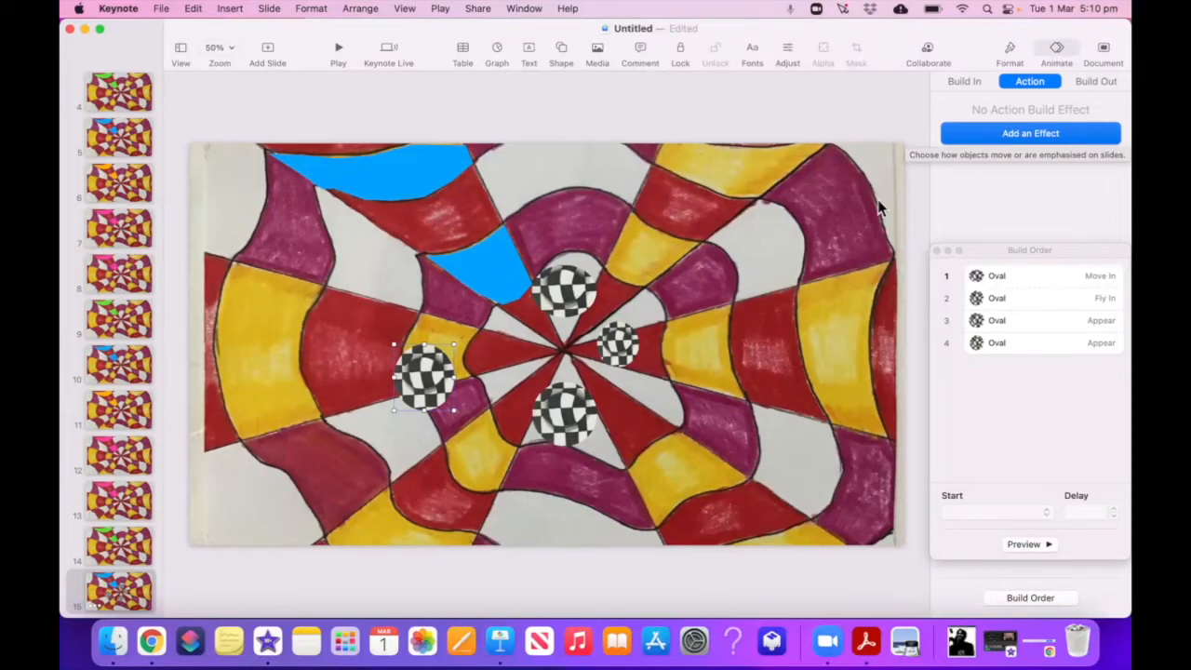
pyautogui.click(577, 294)
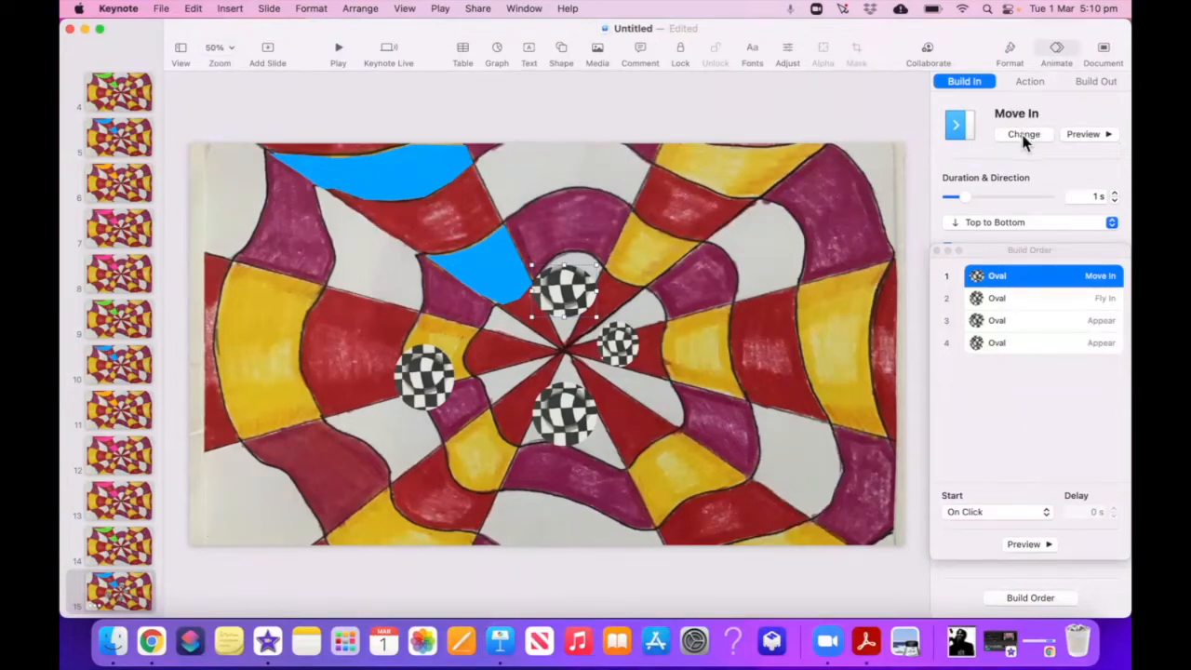
pyautogui.click(1028, 83)
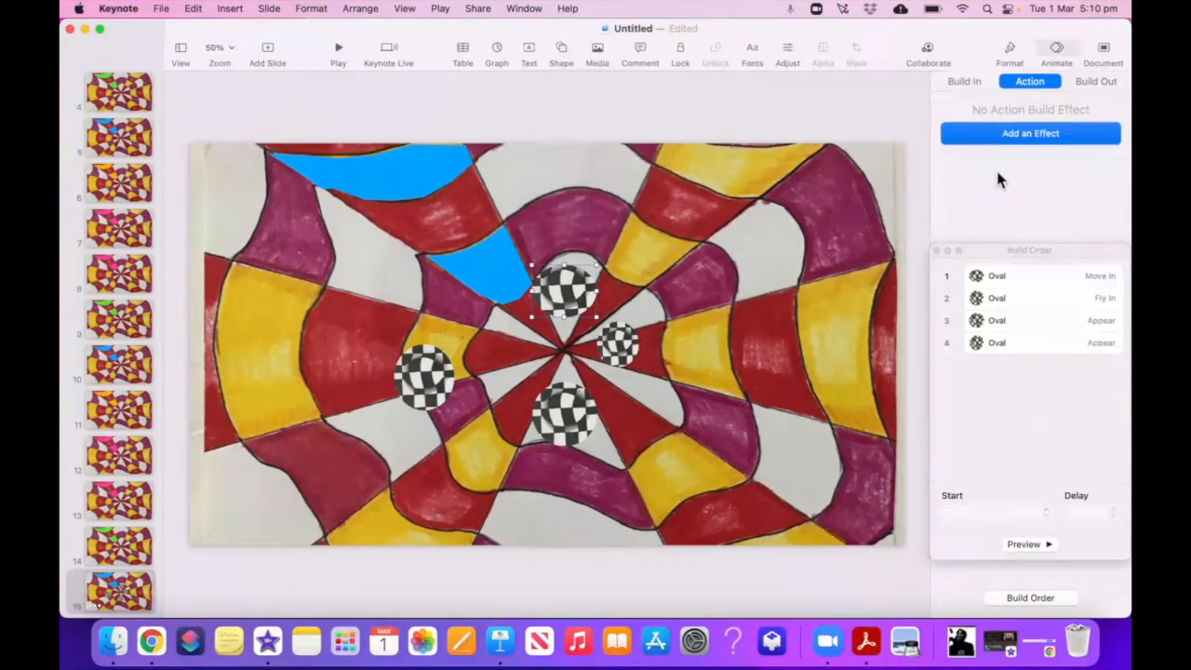
pyautogui.click(1010, 137)
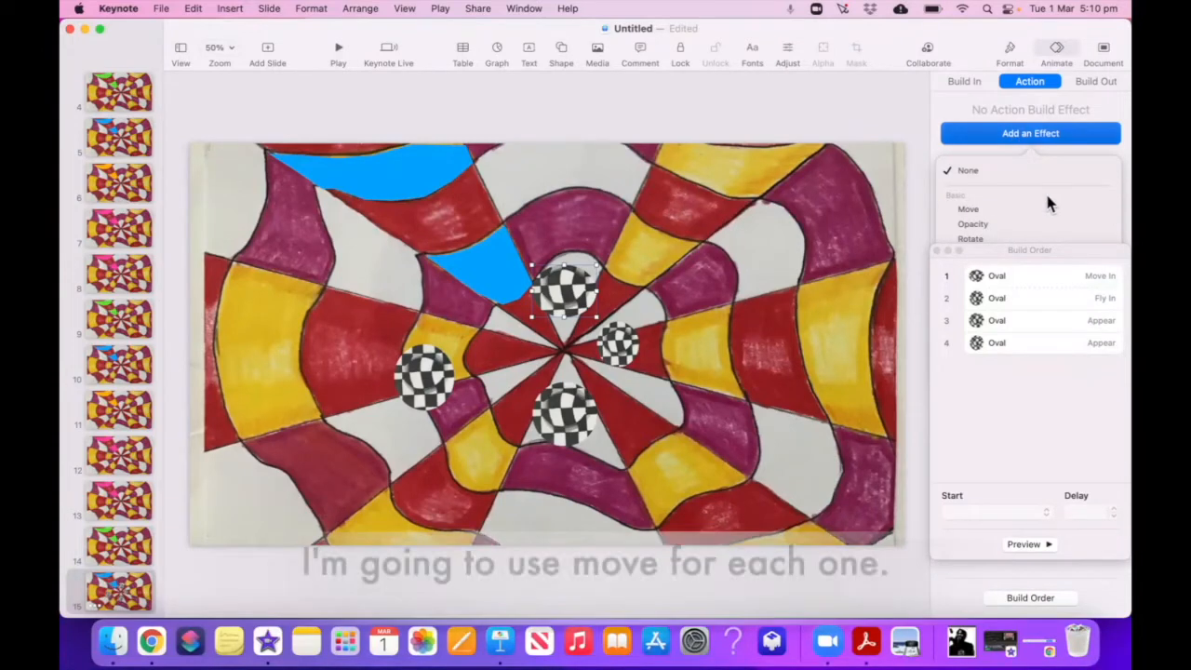
pyautogui.click(965, 209)
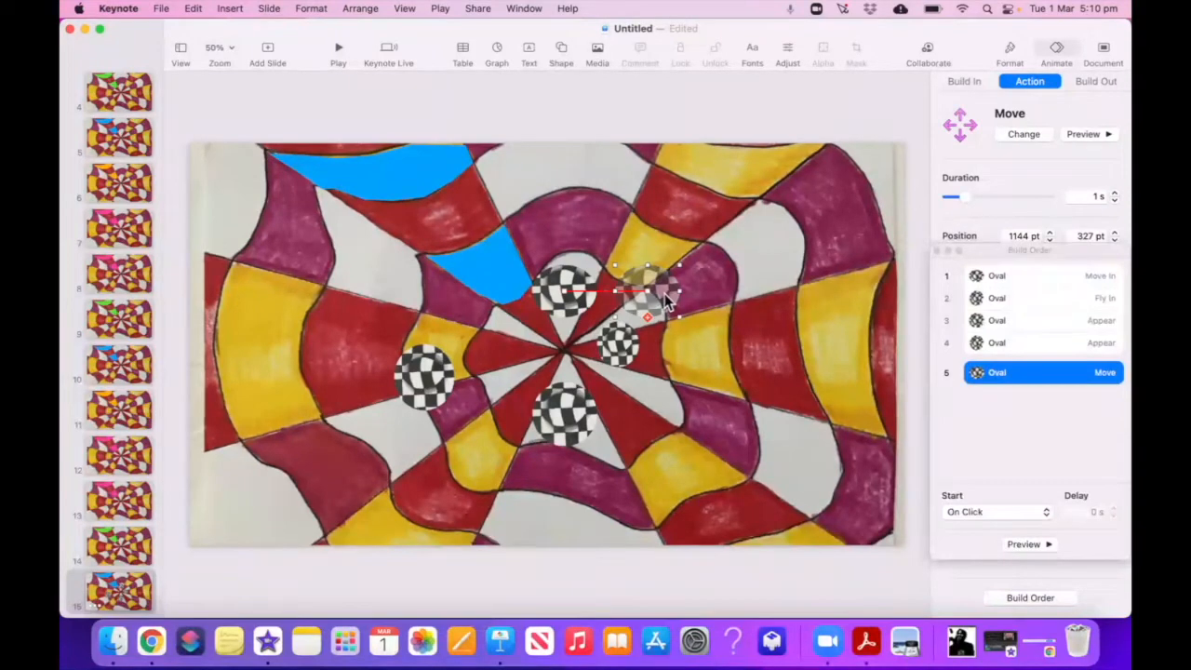
pyautogui.moveTo(666, 300); pyautogui.dragTo(828, 226)
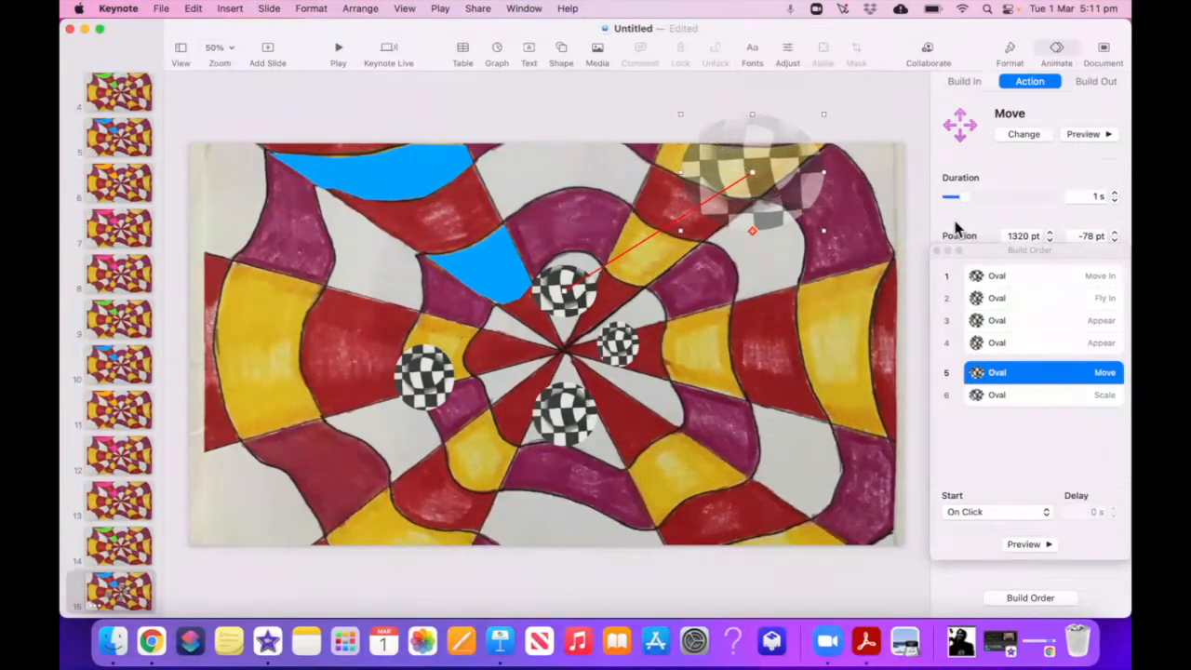
# Set the upper ball's Move action to last 2.75 s and start After Build 4.
pyautogui.moveTo(966, 204); pyautogui.dragTo(979, 204)
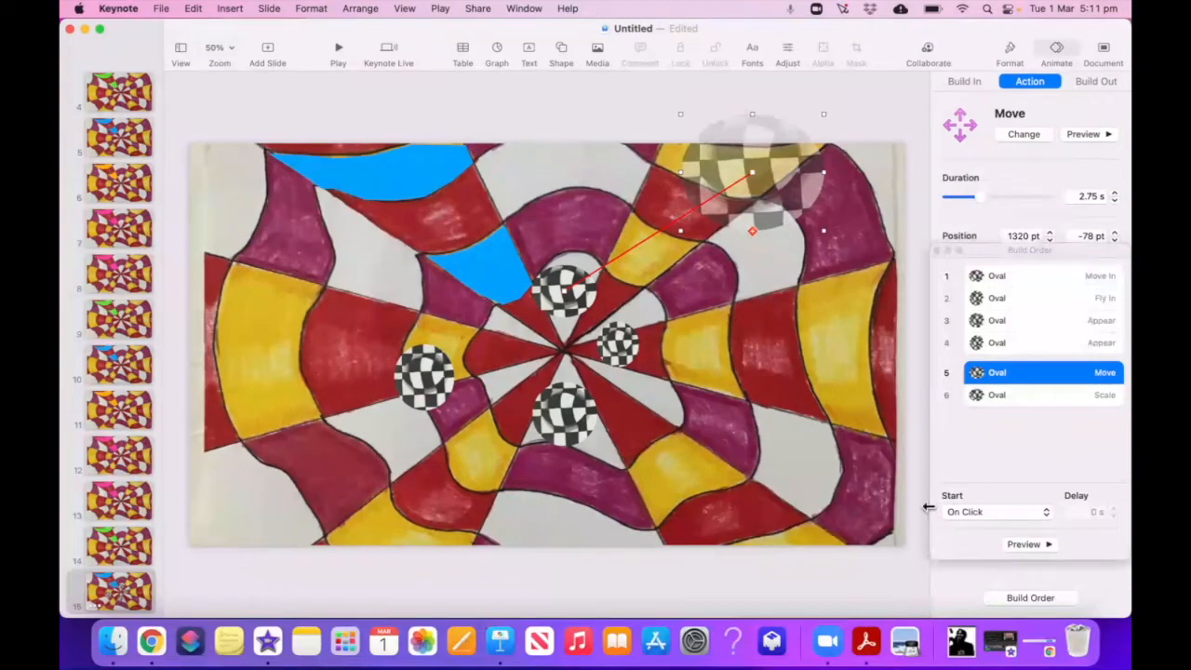
pyautogui.click(963, 515)
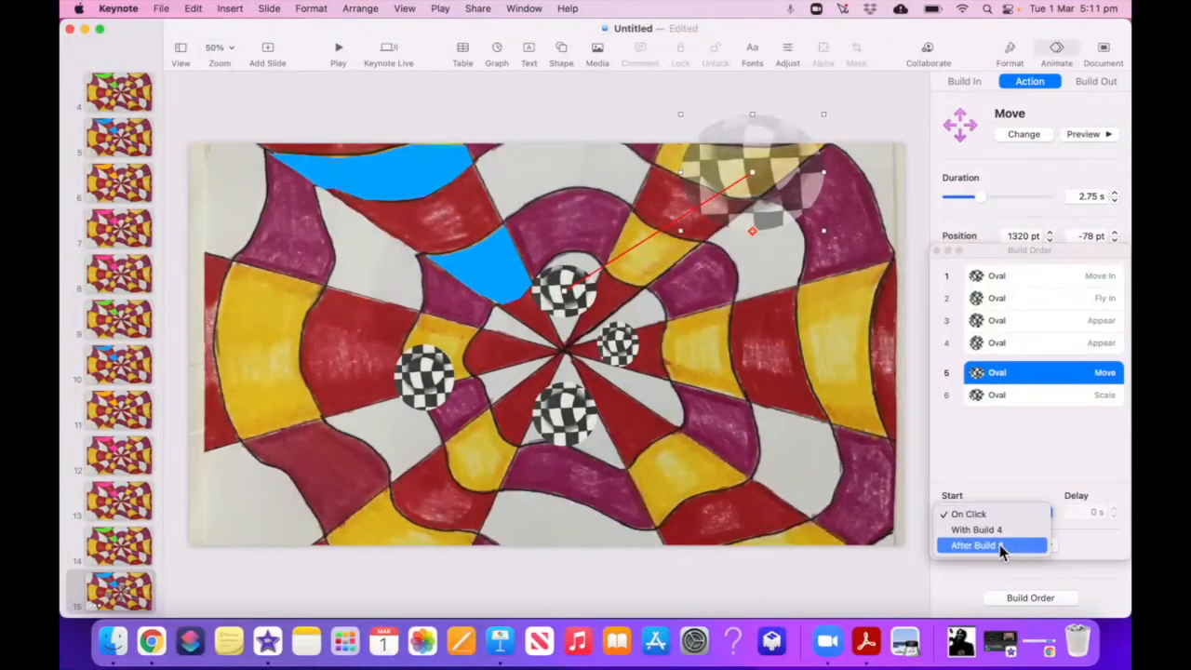
pyautogui.click(979, 546)
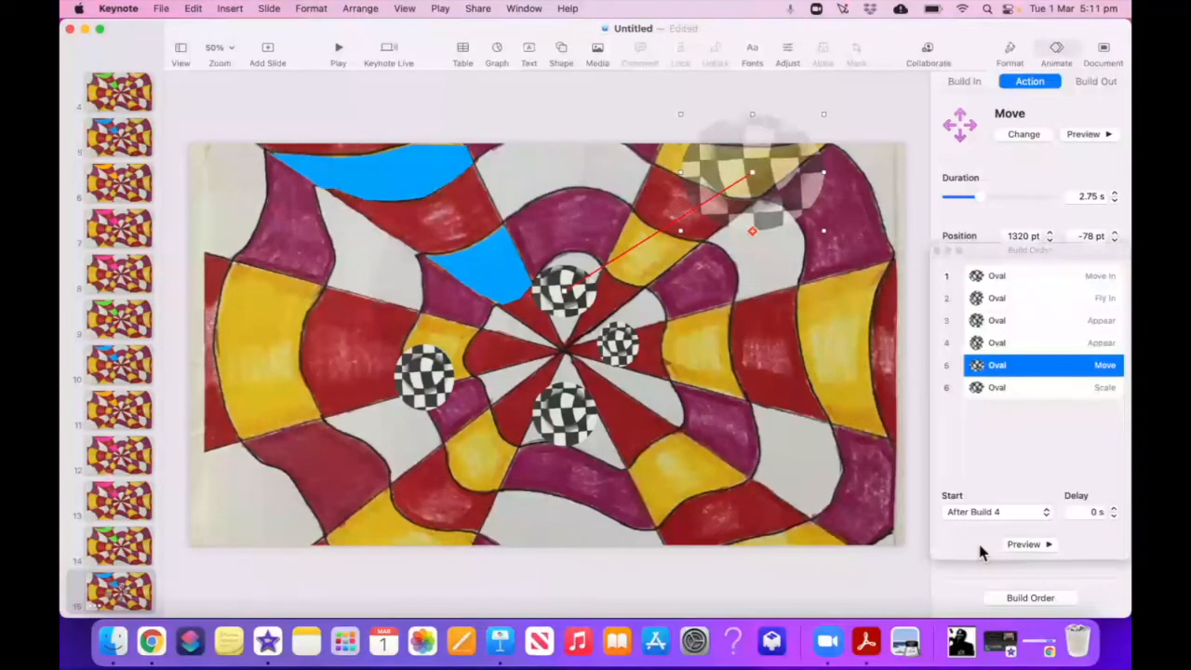
# Add a Move action to the small ball right of centre, ending enlarged at the artwork's upper left, at about 251 pt, -14 pt.
pyautogui.click(716, 388)
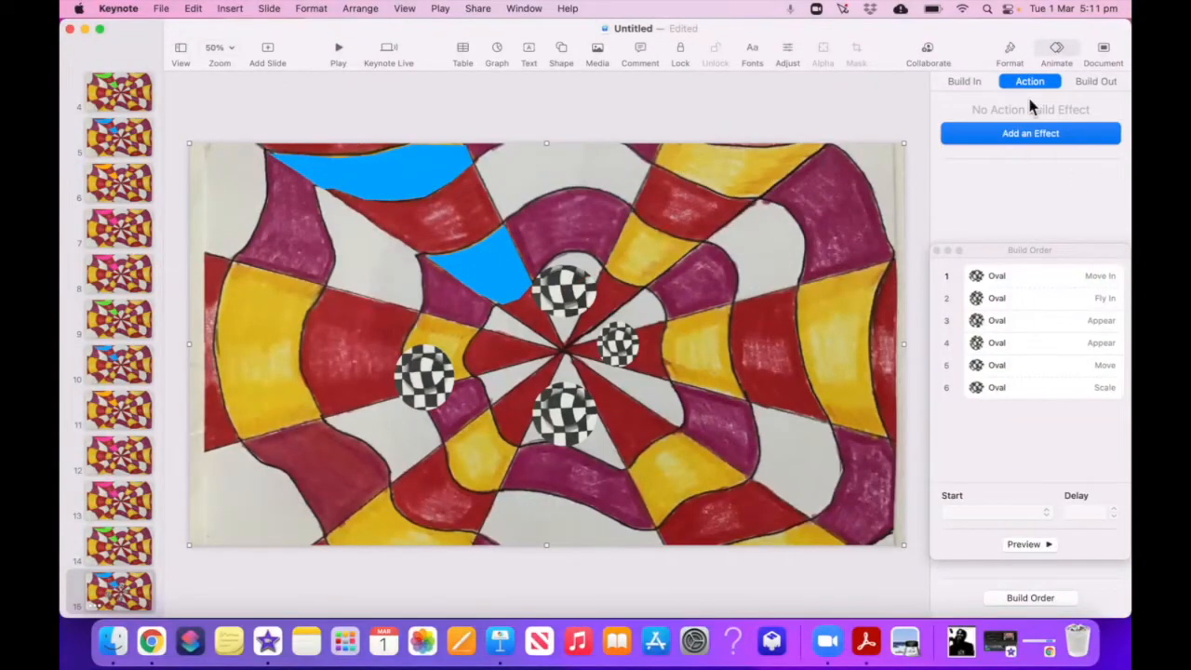
pyautogui.moveTo(995, 253); pyautogui.dragTo(145, 106)
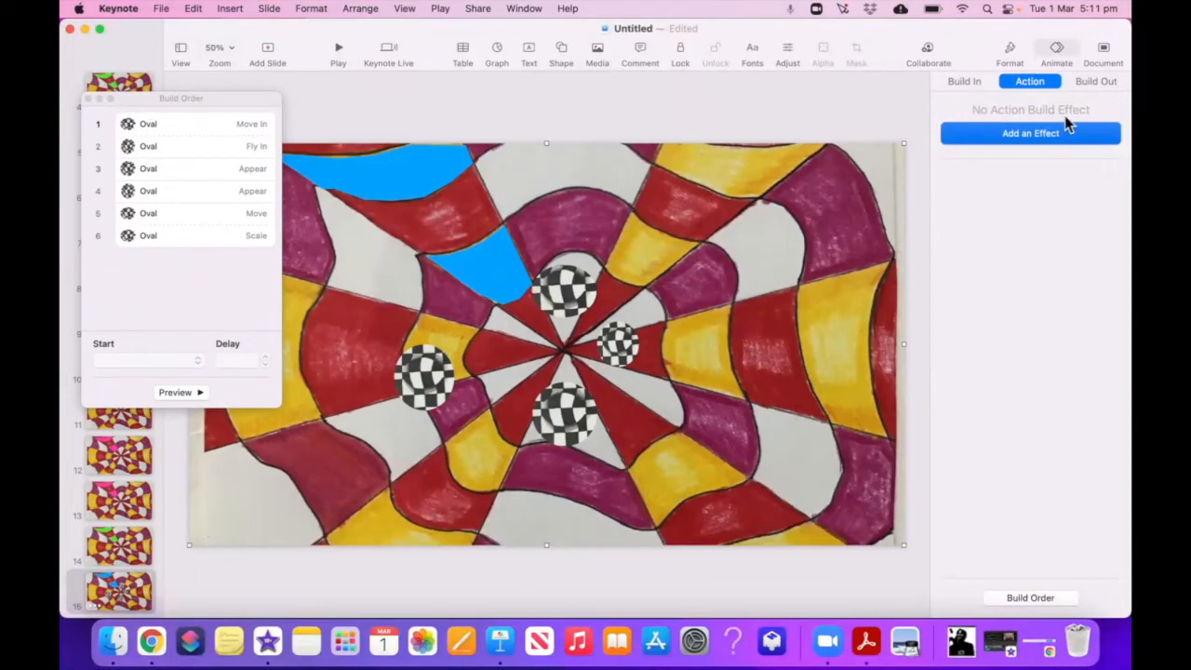
pyautogui.click(623, 344)
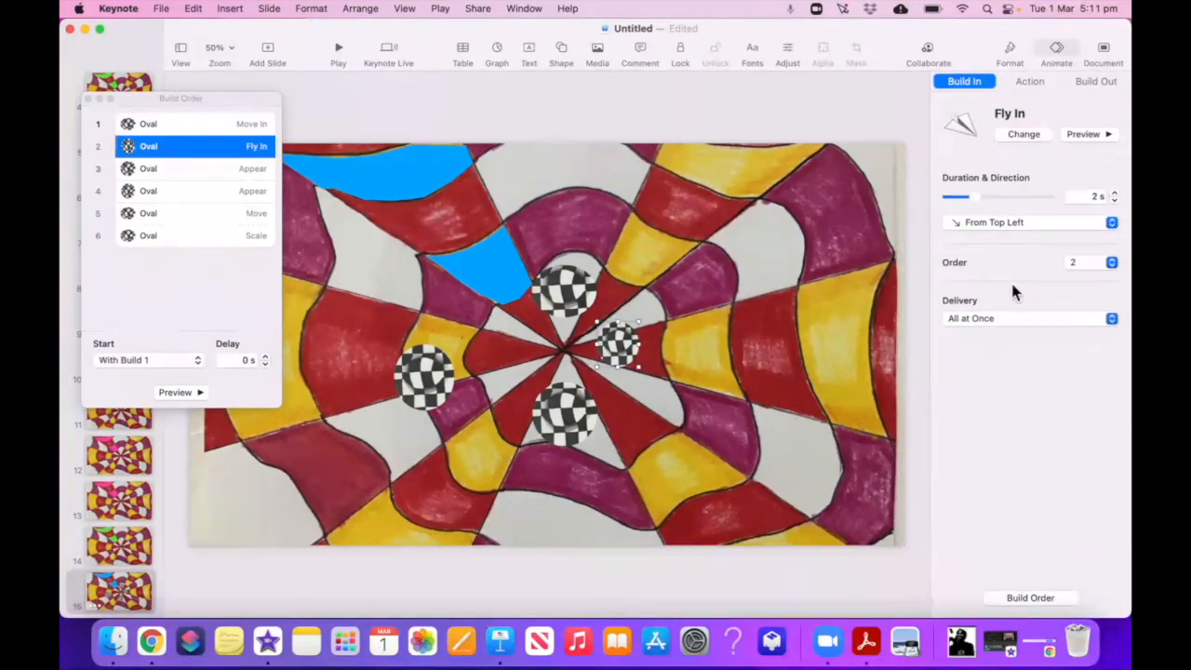
pyautogui.click(1029, 82)
pyautogui.click(1036, 135)
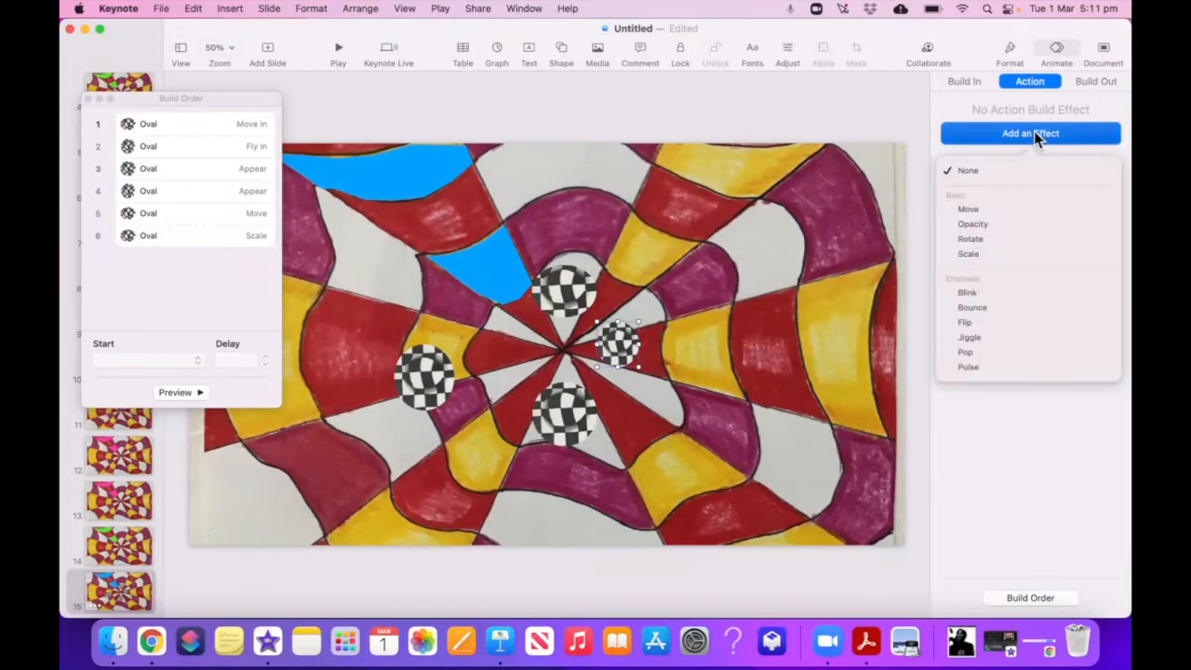
pyautogui.click(963, 210)
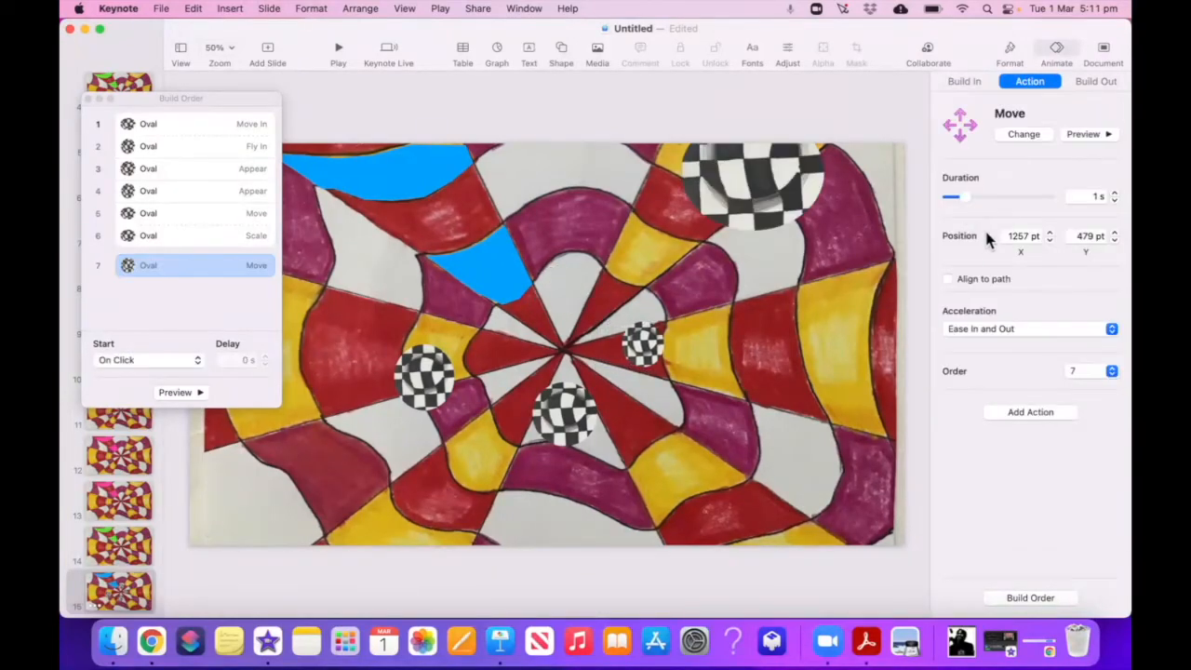
pyautogui.moveTo(687, 350); pyautogui.dragTo(355, 217)
pyautogui.moveTo(382, 242); pyautogui.dragTo(385, 245)
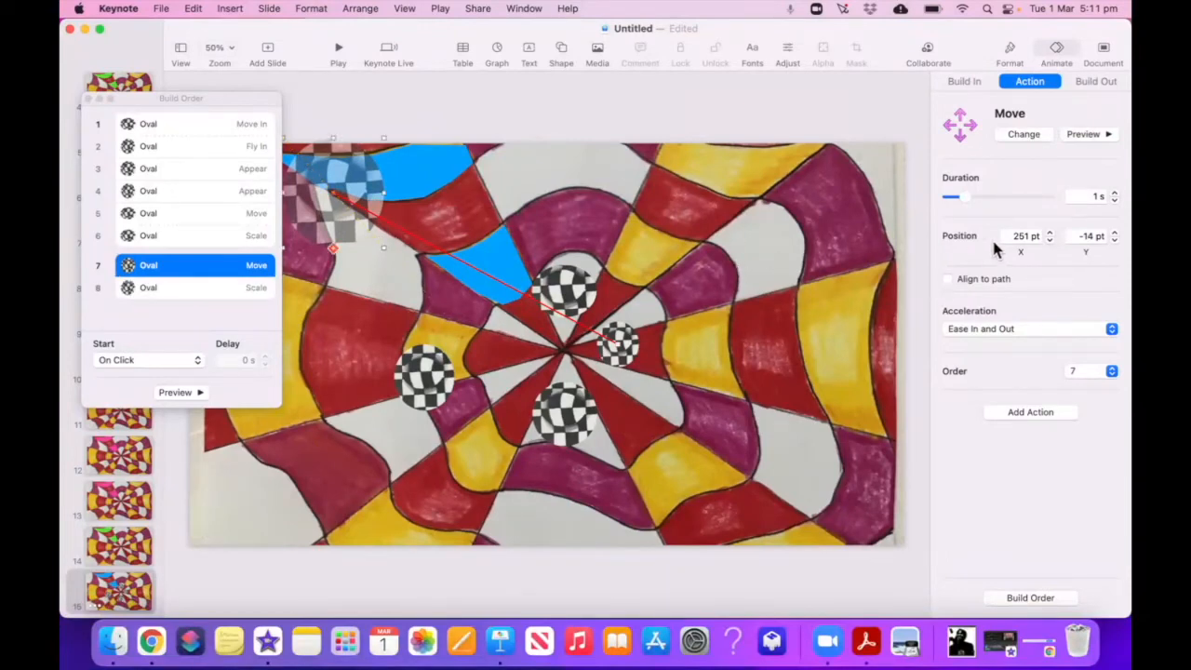
# Preview the small ball's Move action, lengthen its duration and preview it again.
pyautogui.click(1093, 135)
pyautogui.moveTo(963, 196); pyautogui.dragTo(1003, 196)
pyautogui.click(1089, 135)
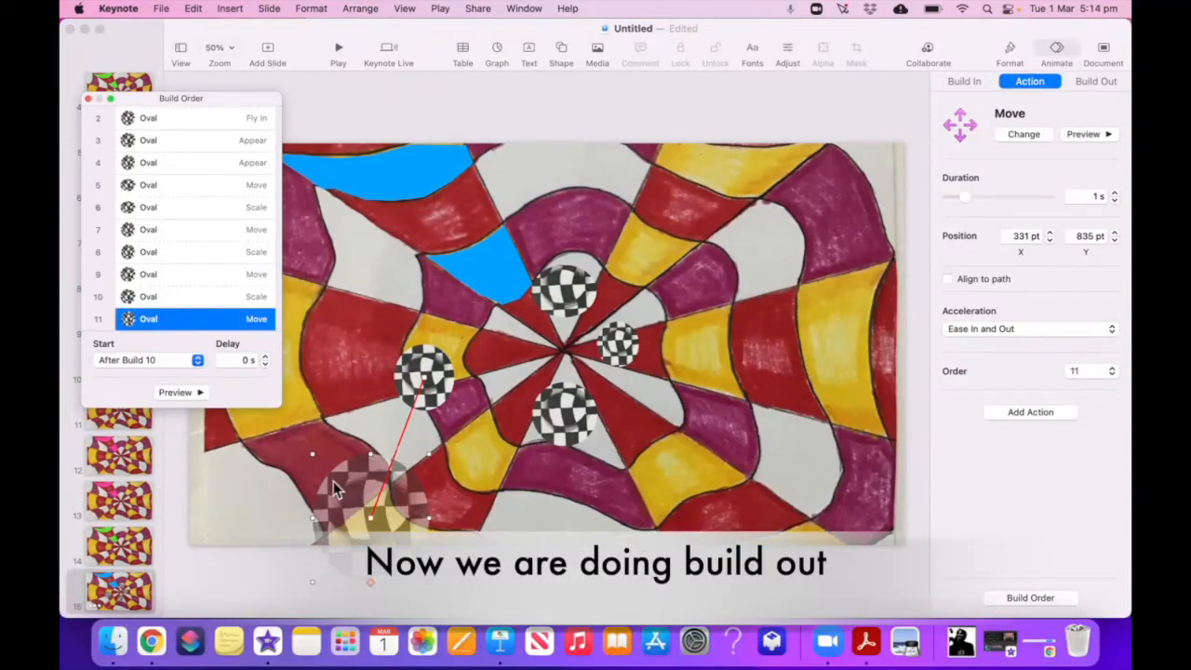
# Give the ball that moves to the artwork's lower left a Confetti build-out effect.
pyautogui.click(1096, 81)
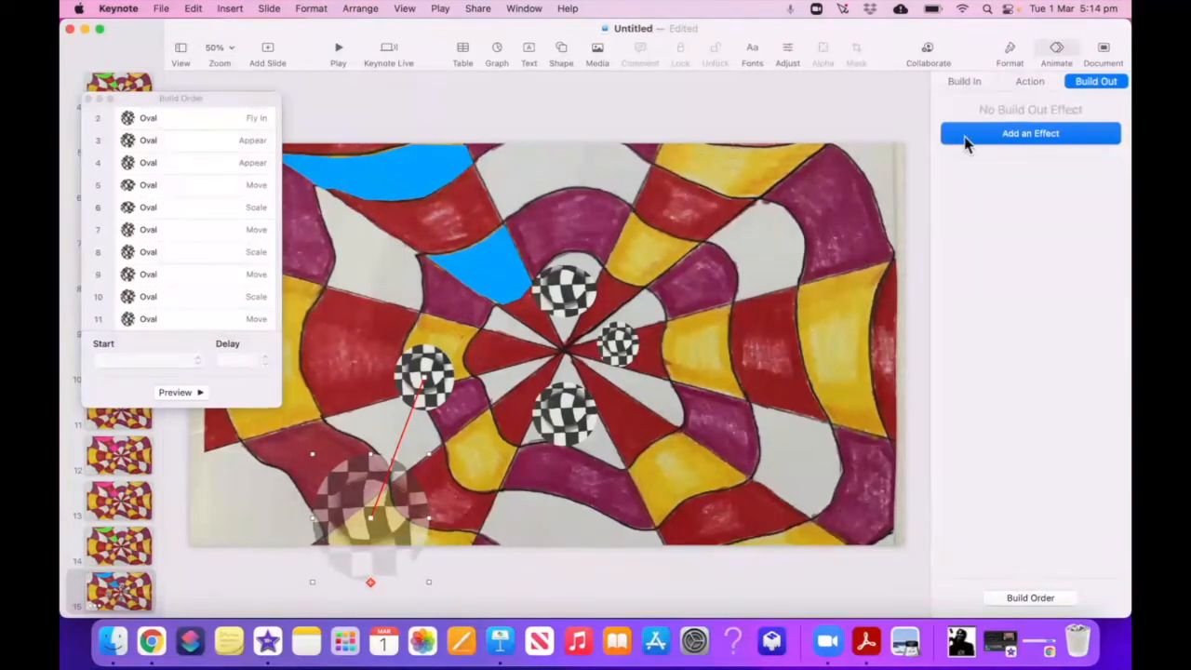
pyautogui.click(1038, 134)
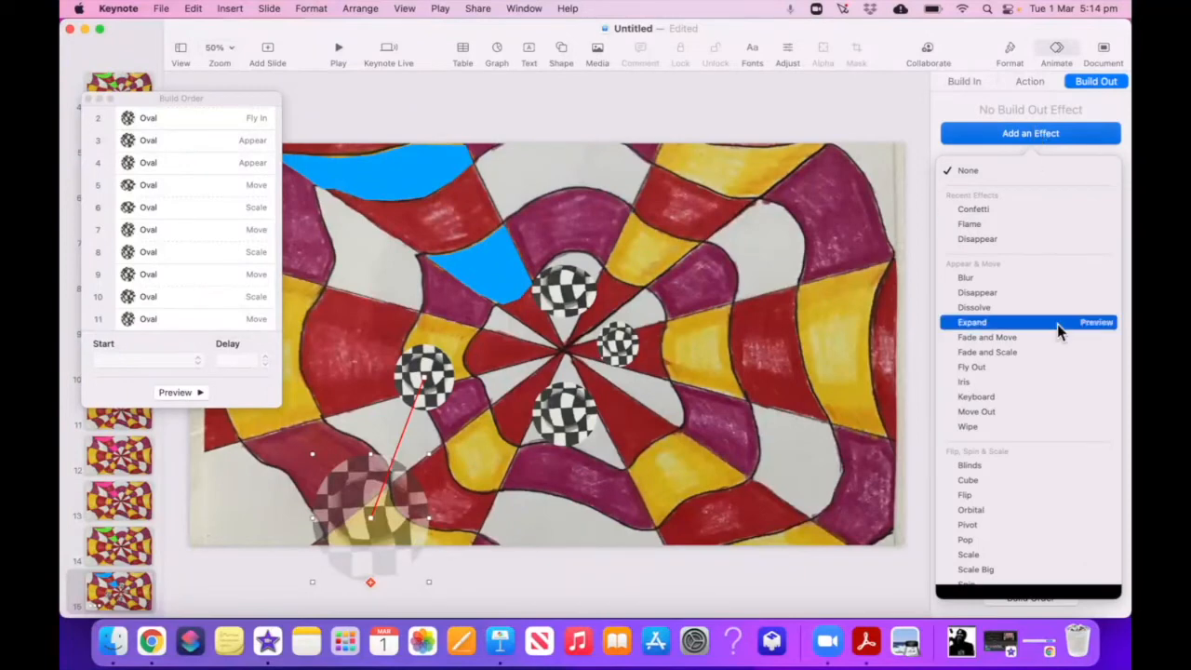
pyautogui.scroll(-5, 1058, 324)
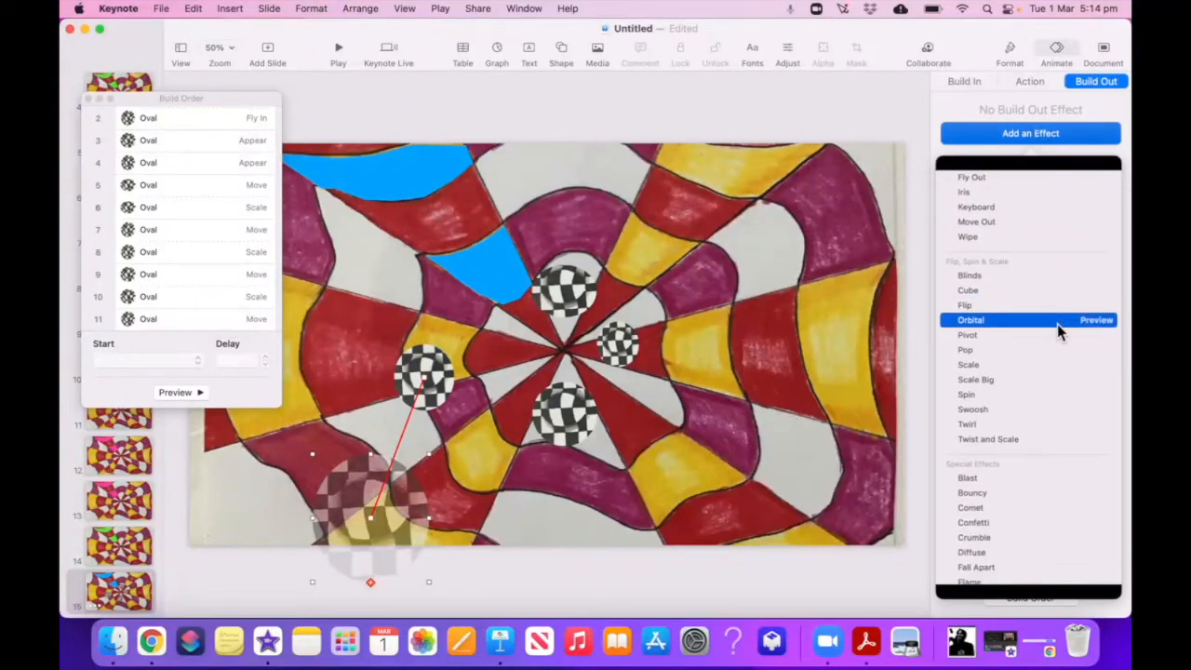
pyautogui.scroll(-2, 1057, 323)
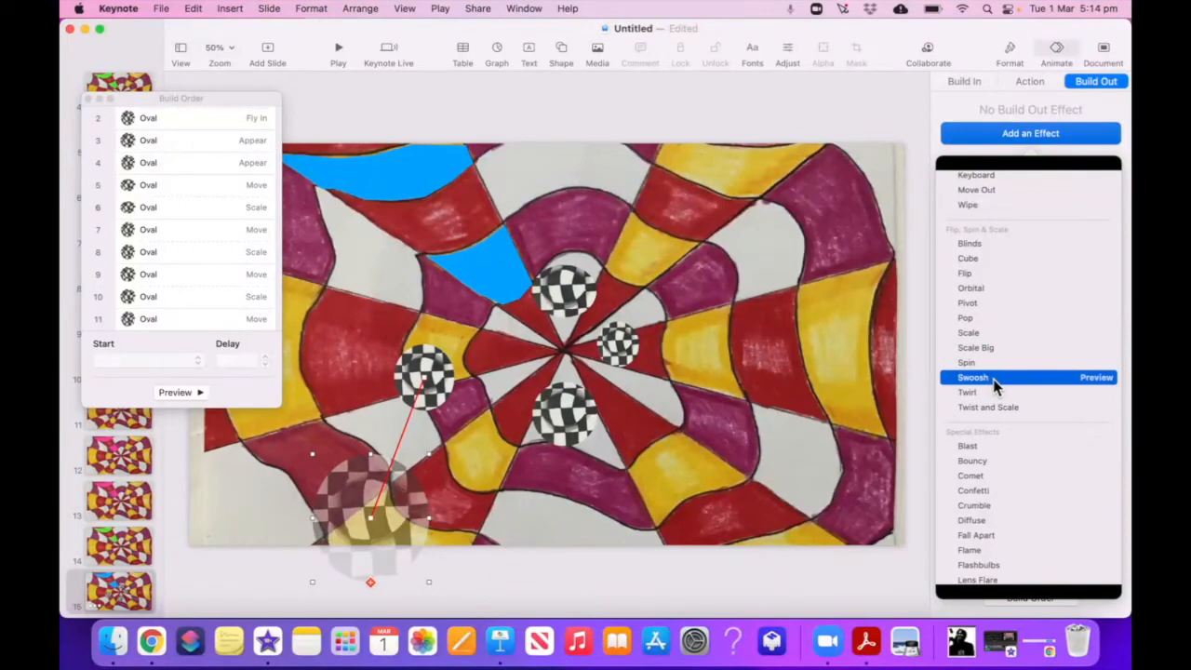
pyautogui.scroll(-3, 1003, 419)
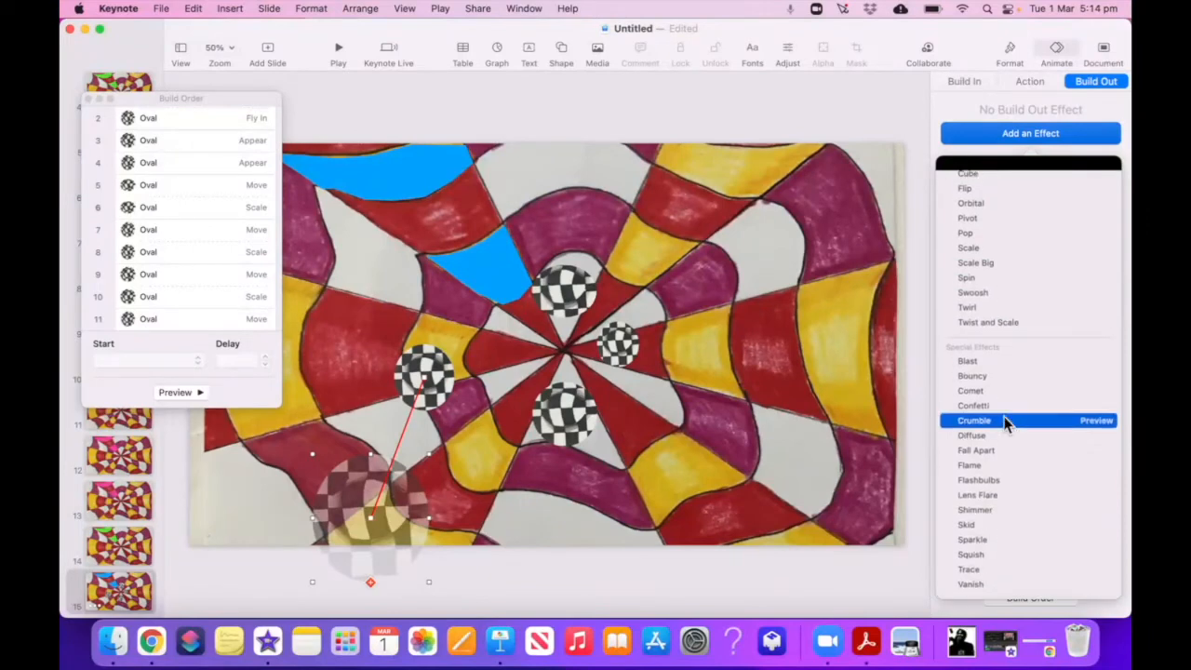
pyautogui.click(989, 406)
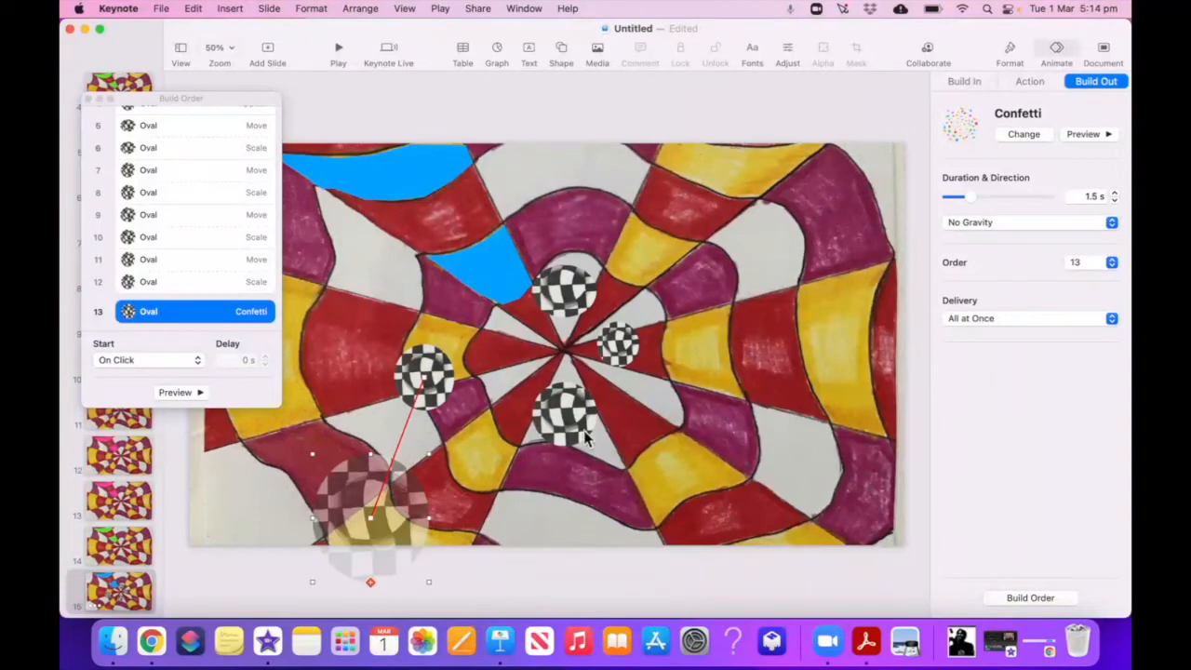
# Give the ball directly below the artwork's centre a Shimmer build-out effect.
pyautogui.click(585, 433)
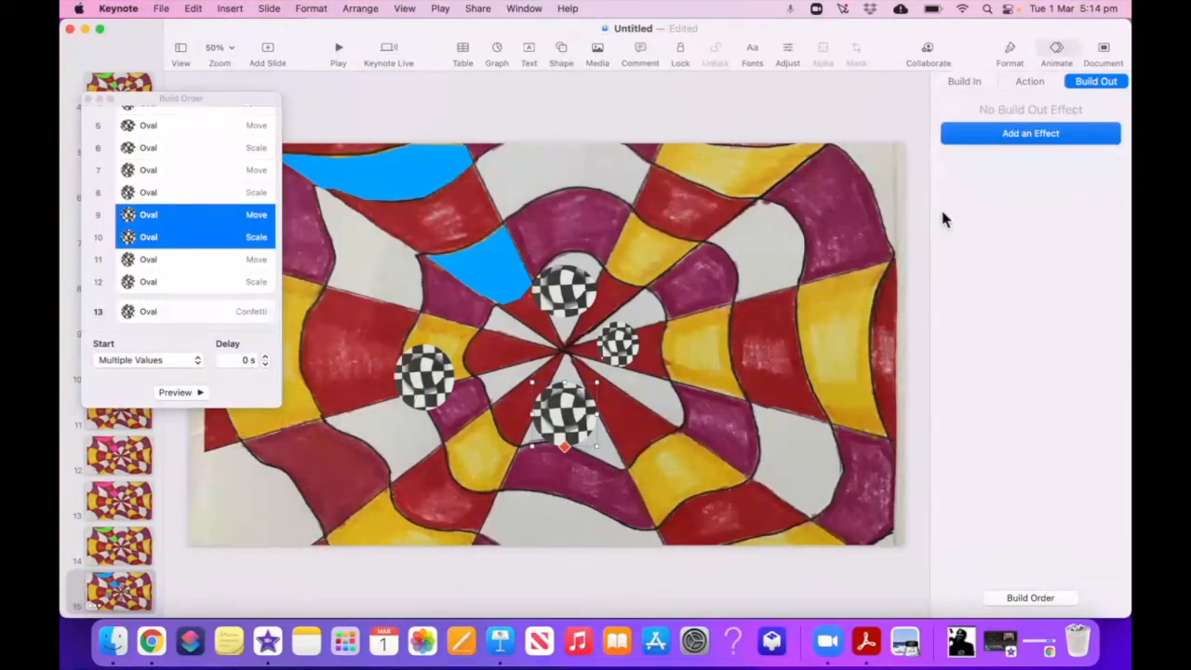
pyautogui.click(1023, 134)
pyautogui.scroll(-10, 1005, 530)
pyautogui.click(1004, 512)
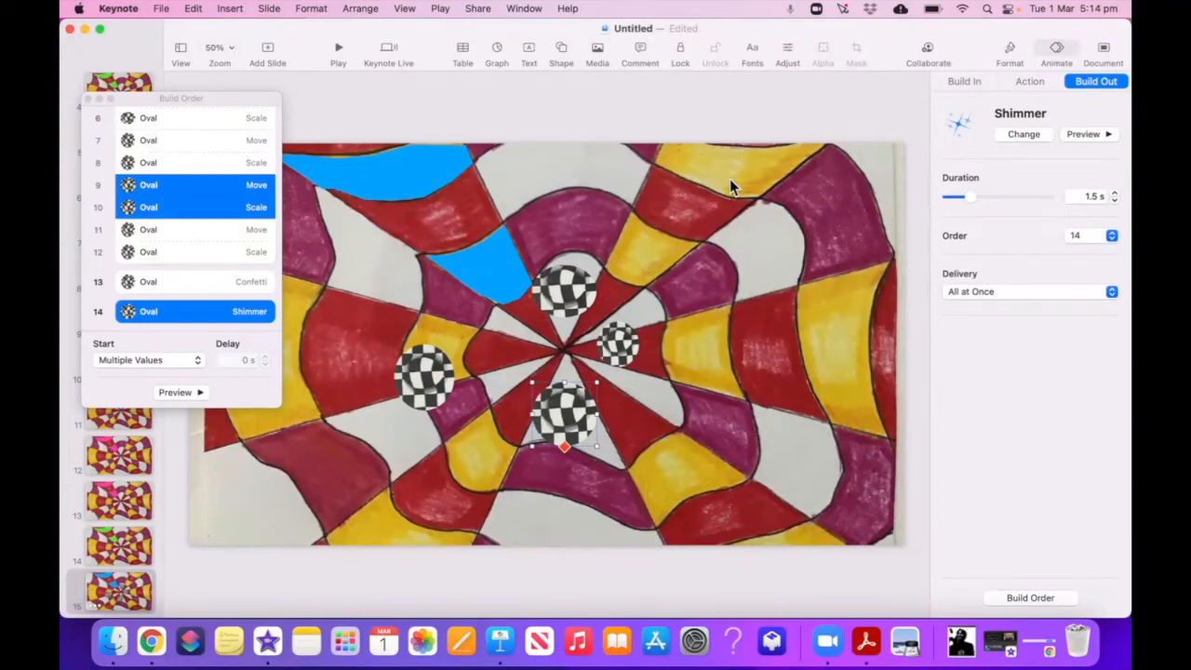
# Give the small ball right of centre a Flame build-out effect and preview the builds.
pyautogui.click(617, 346)
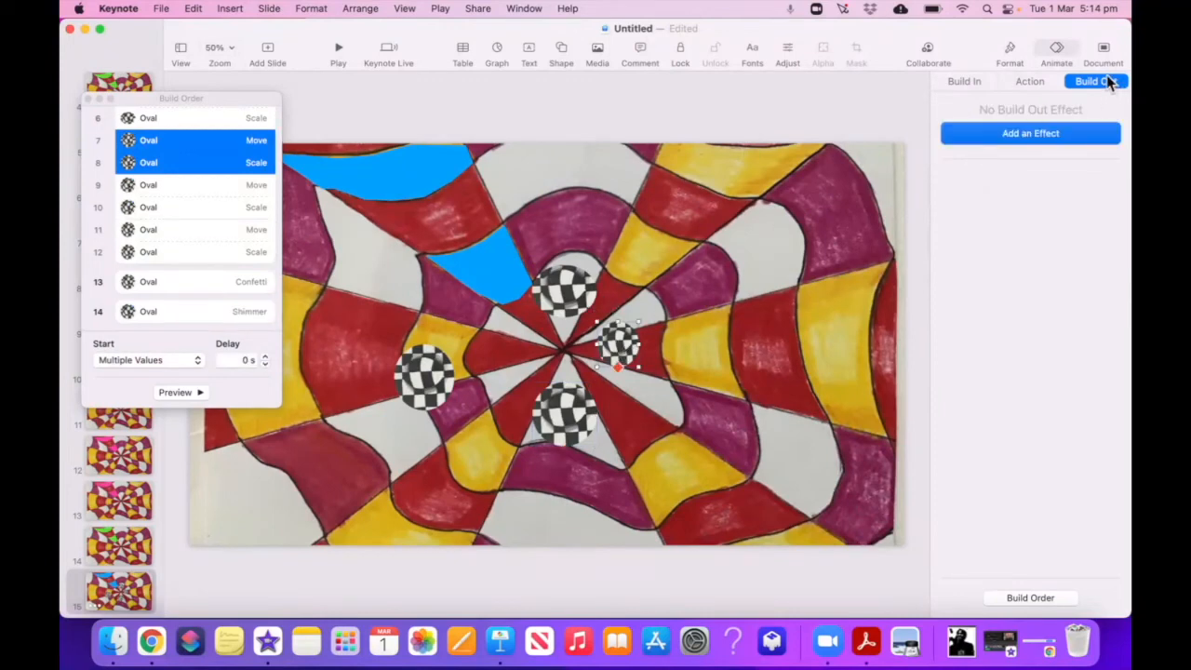
pyautogui.click(1040, 135)
pyautogui.scroll(-5, 1023, 452)
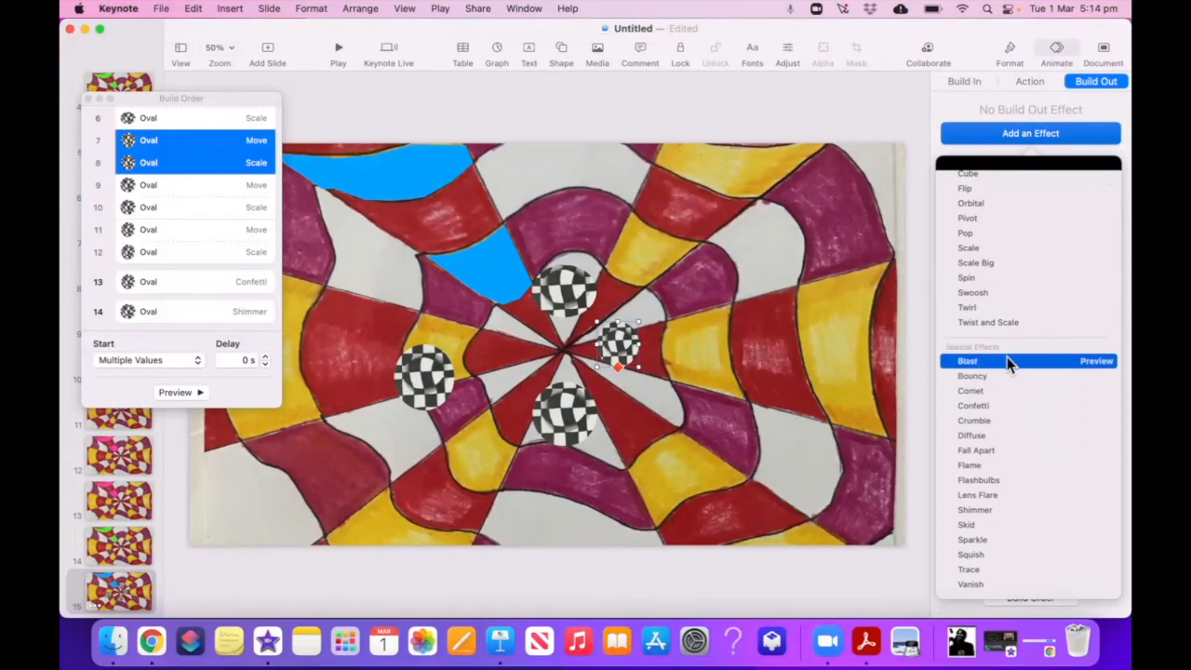
pyautogui.click(992, 465)
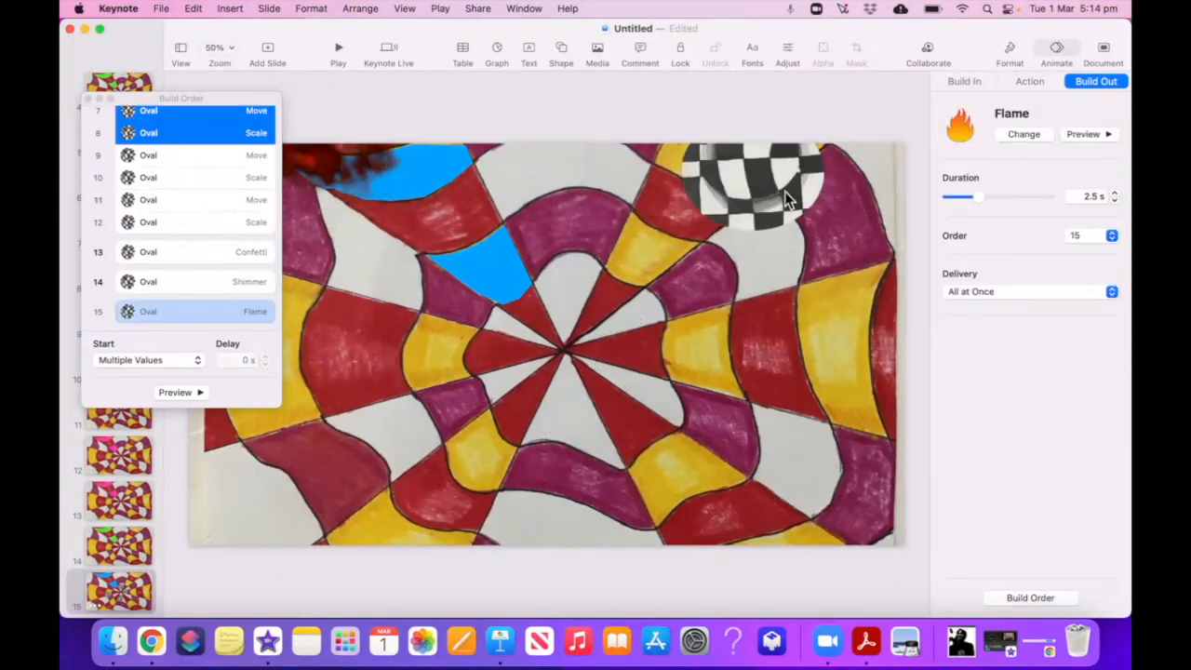
pyautogui.click(175, 392)
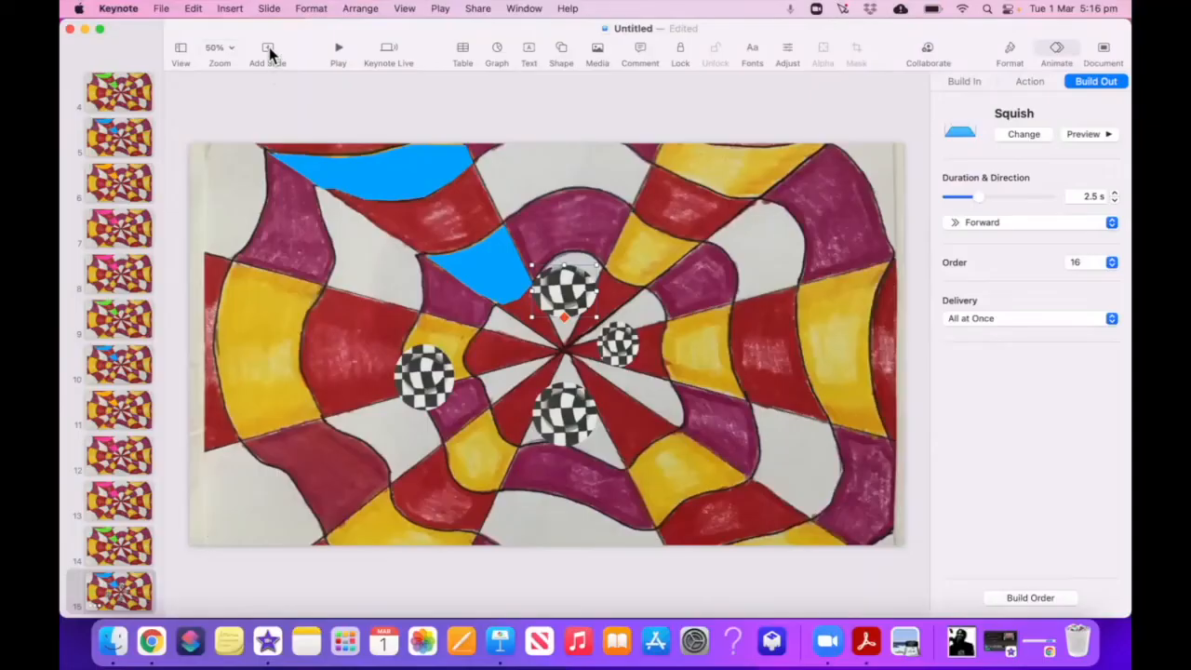
# Add a Blank slide at the end of the deck and change its background to Gradient Fill.
pyautogui.click(269, 48)
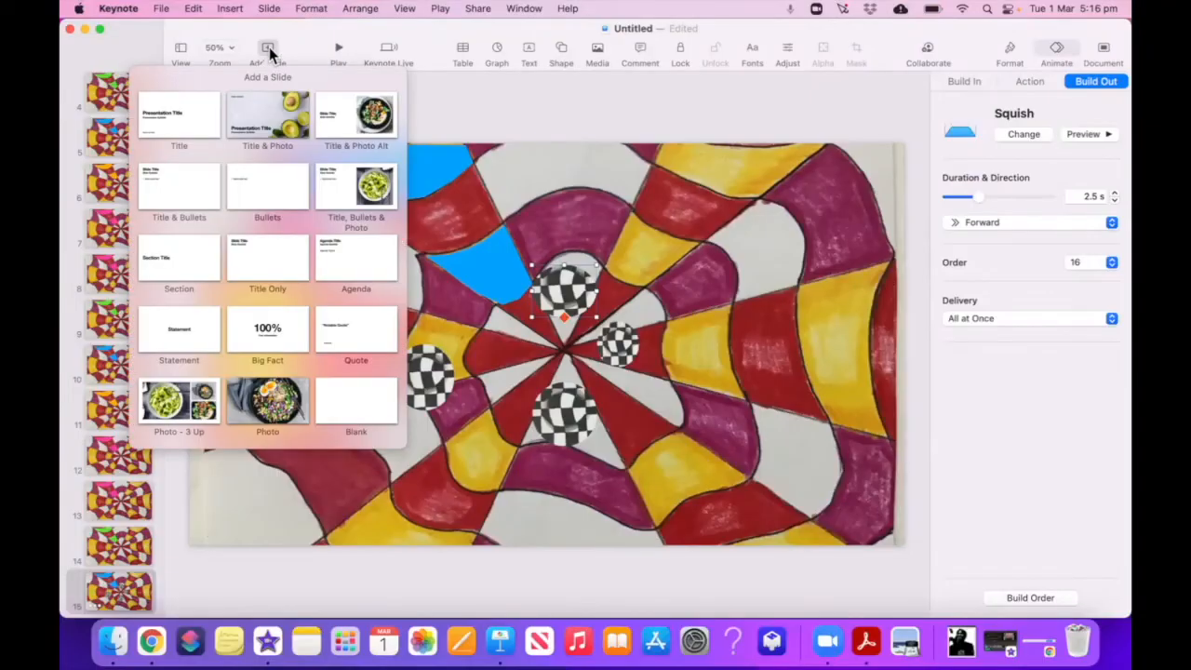
pyautogui.click(353, 395)
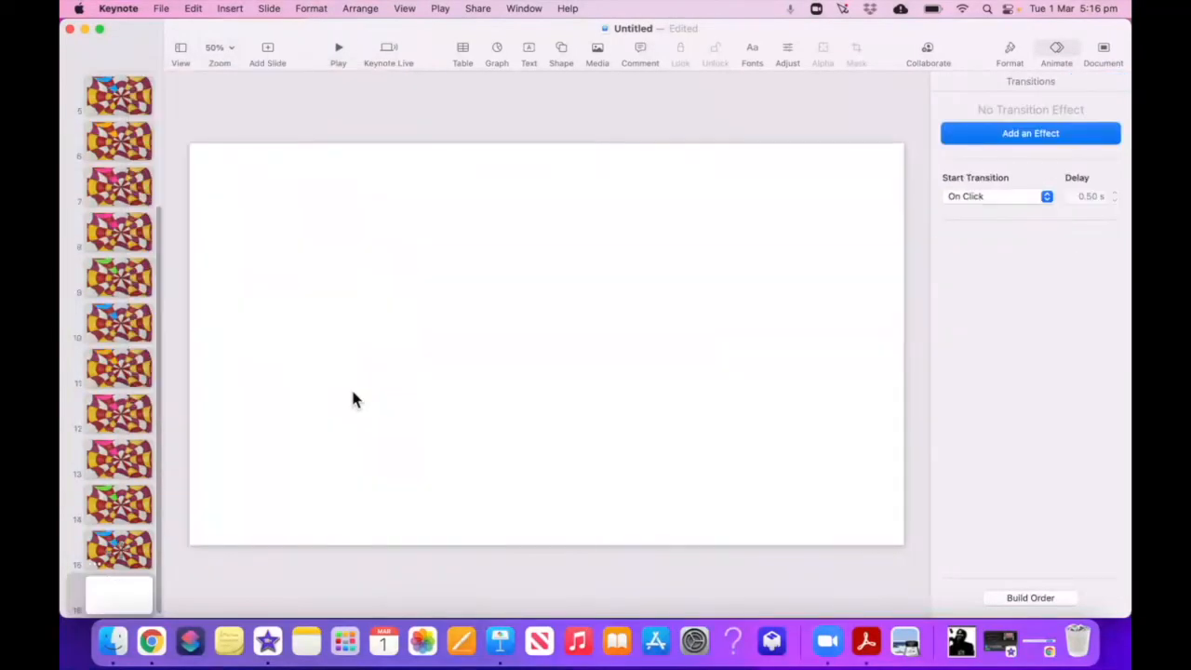
pyautogui.click(1009, 53)
pyautogui.click(994, 292)
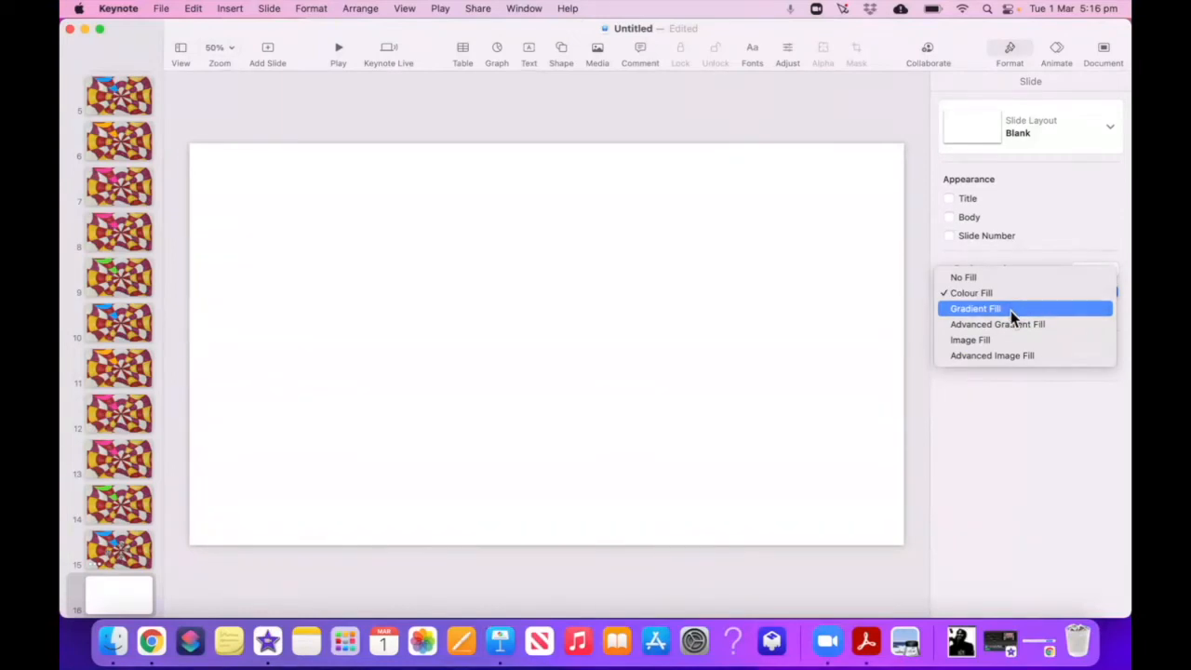
pyautogui.click(1011, 309)
# Set the background gradient's first colour to a slightly darkened blue-violet on the colour wheel.
pyautogui.click(983, 316)
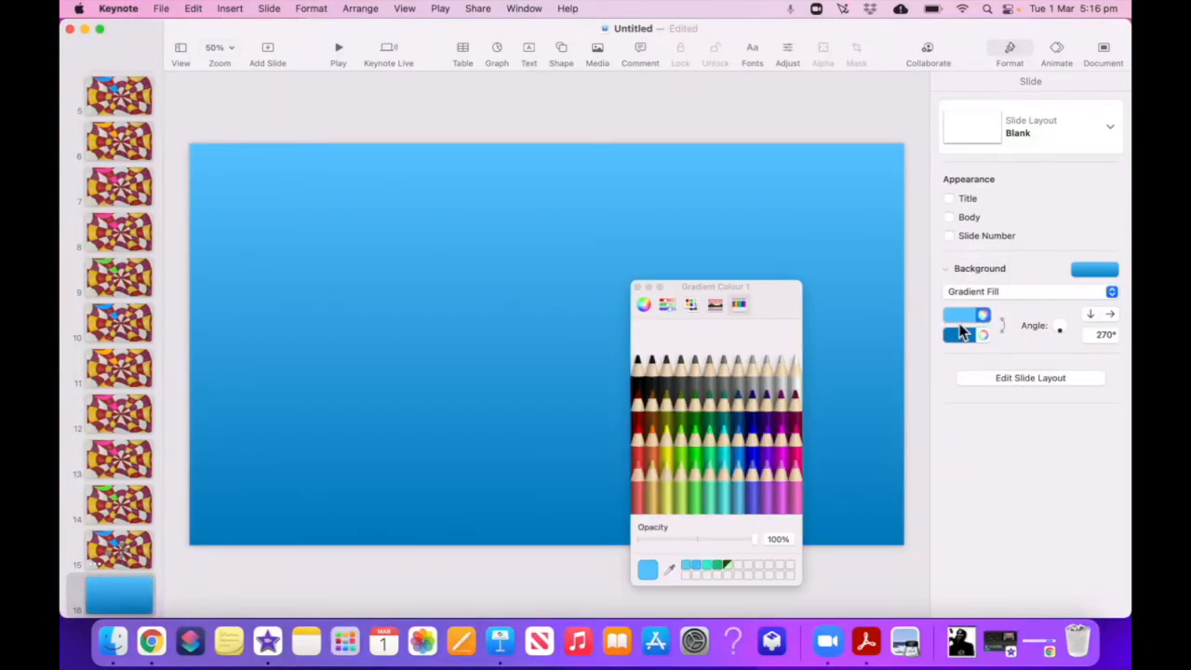
pyautogui.click(645, 306)
pyautogui.click(666, 306)
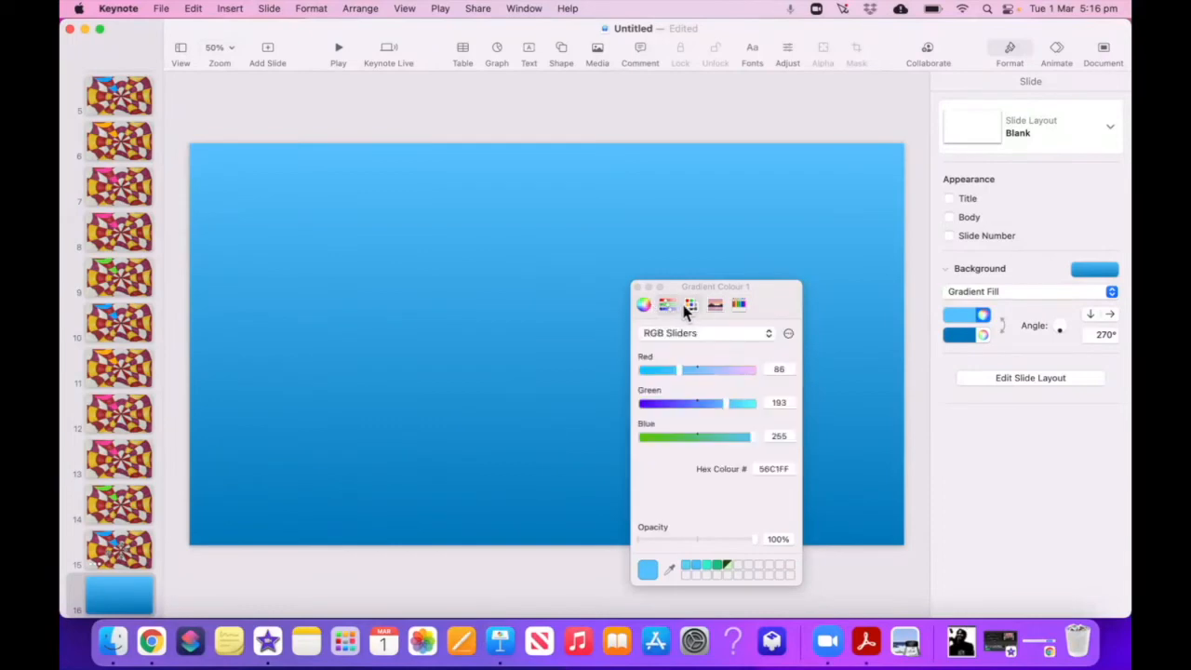
pyautogui.click(689, 307)
pyautogui.click(713, 307)
pyautogui.click(741, 307)
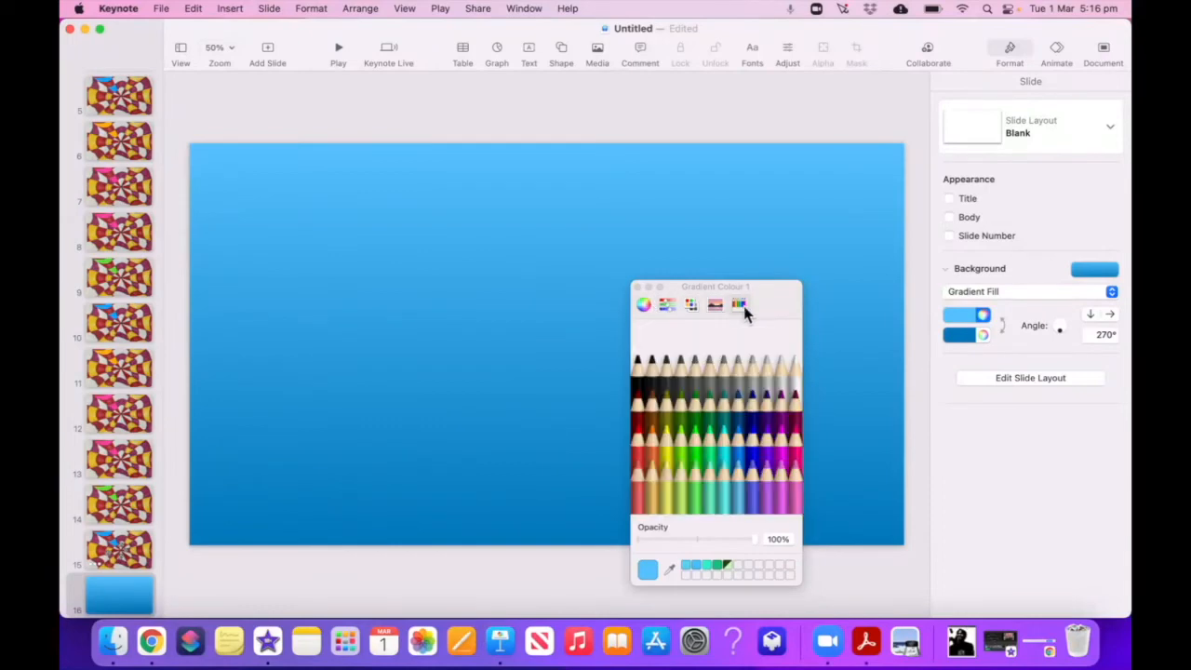
pyautogui.click(645, 307)
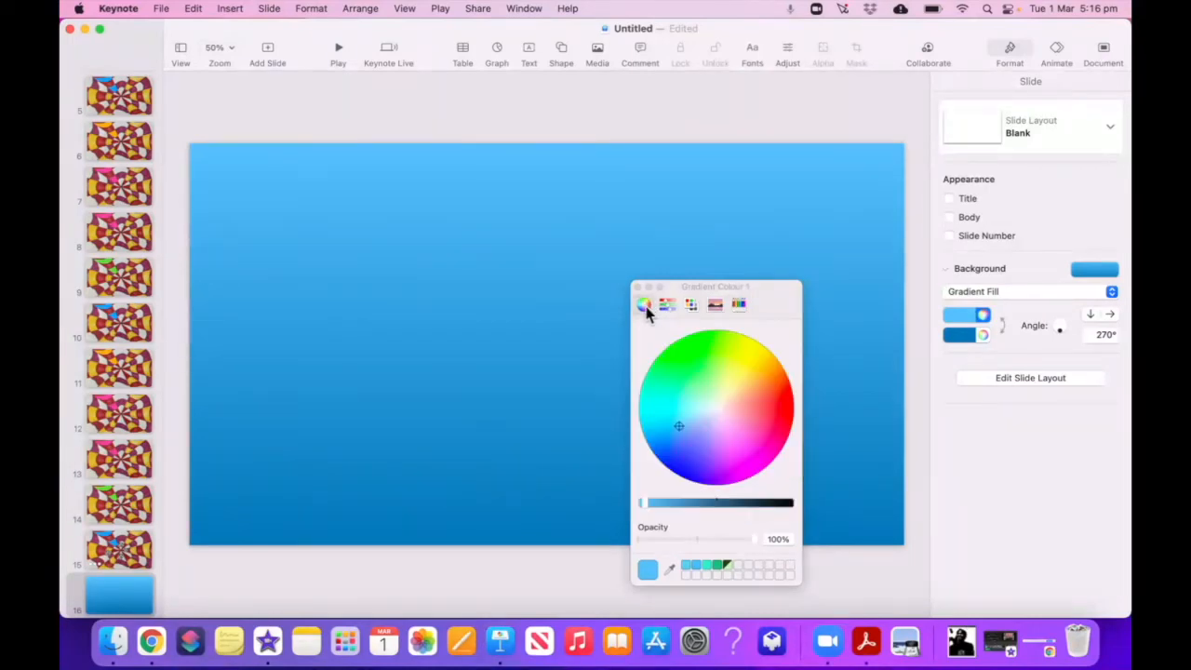
pyautogui.click(707, 478)
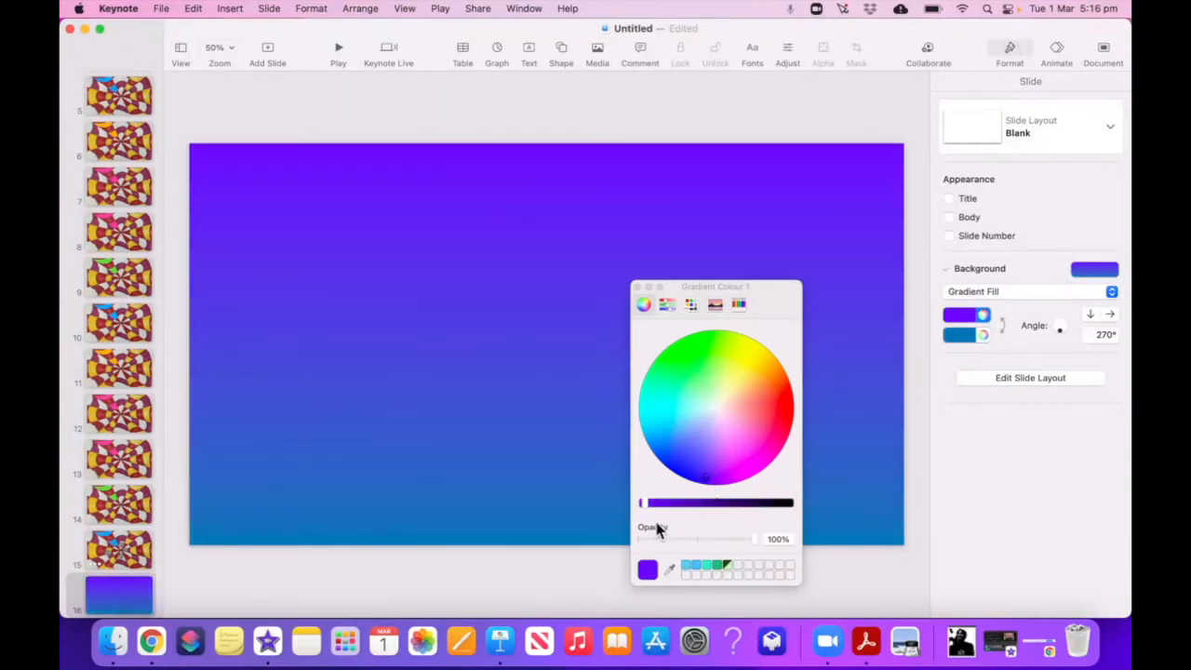
pyautogui.moveTo(643, 501); pyautogui.dragTo(669, 507)
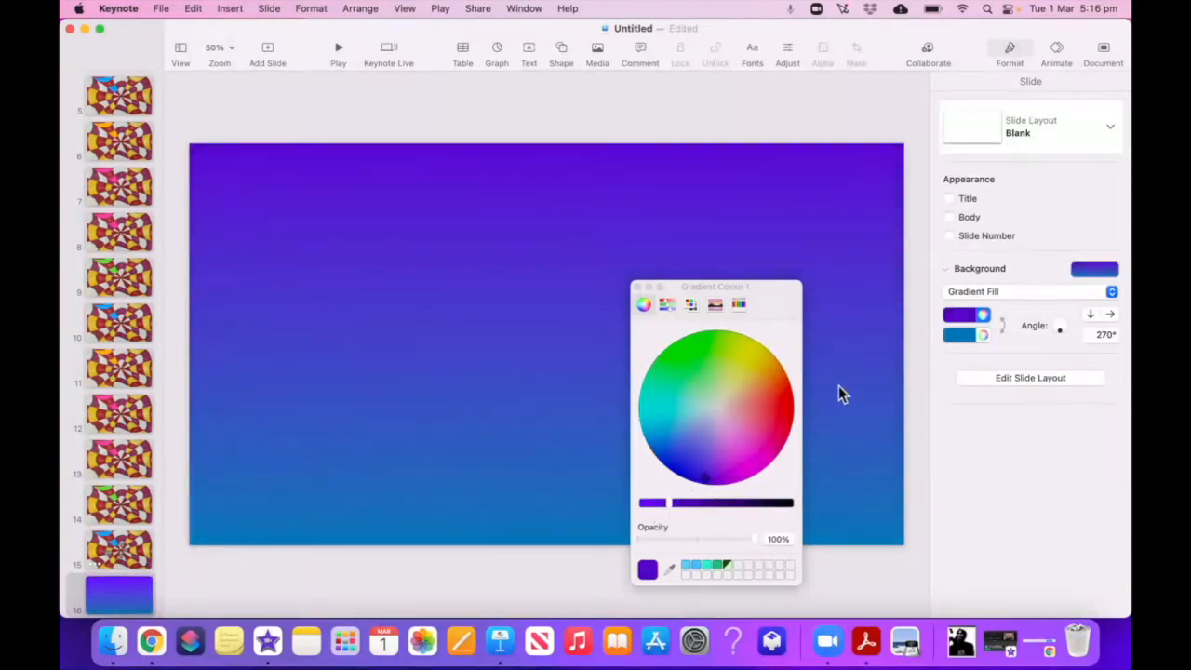
# Set the background gradient's second colour to a bright yellow and close the colour picker.
pyautogui.click(983, 336)
pyautogui.click(744, 361)
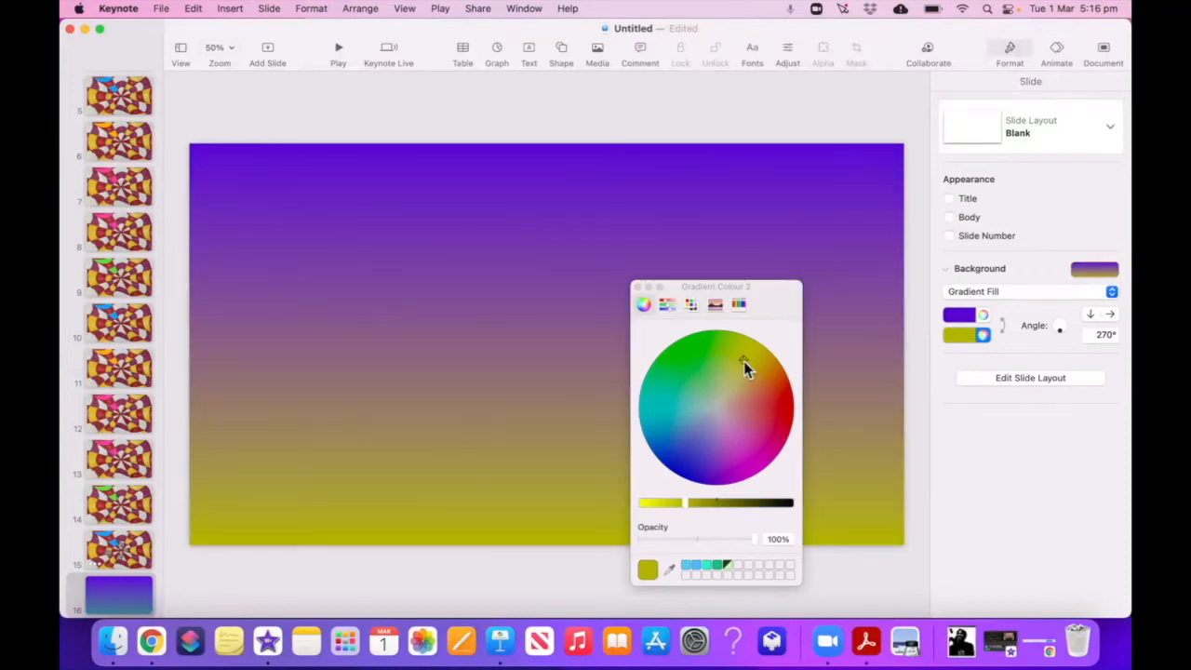
pyautogui.moveTo(686, 505); pyautogui.dragTo(662, 507)
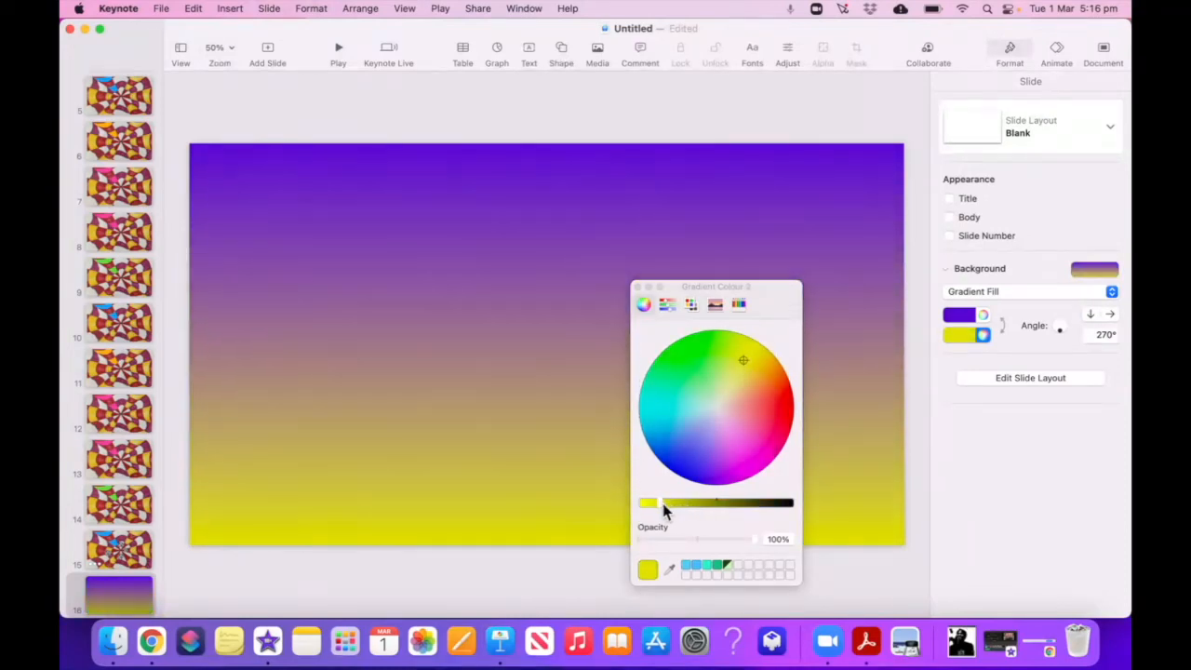
pyautogui.click(639, 286)
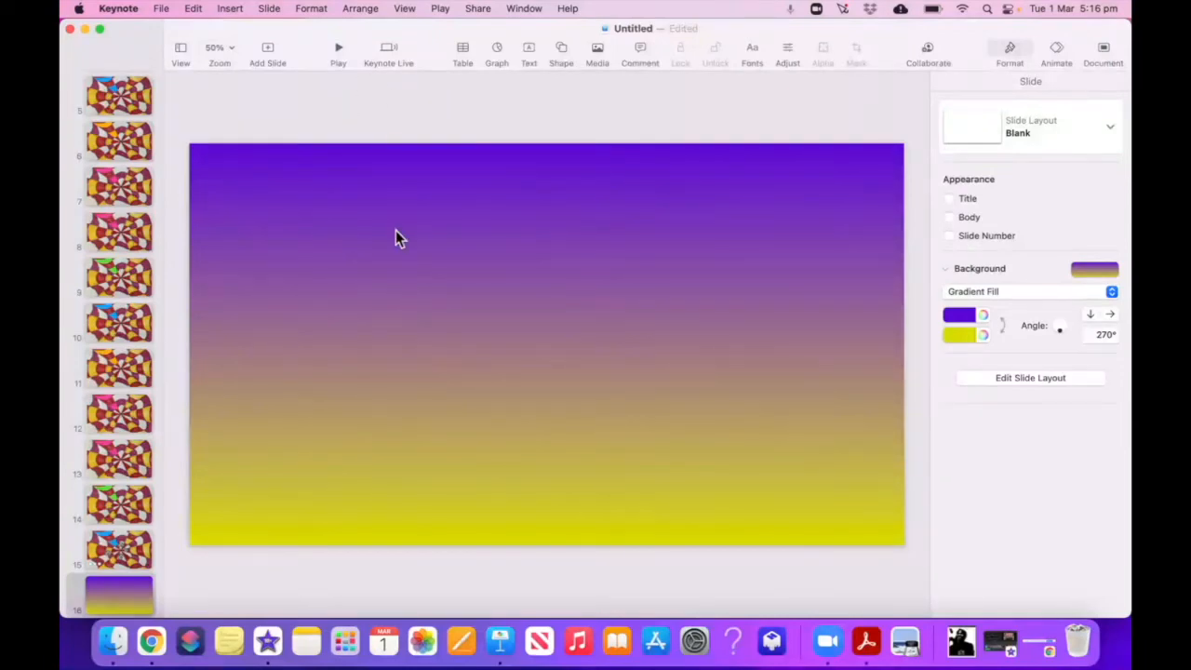
# Add a text box at the slide's centre with an uppercase credit reading "BY" and the author's name.
pyautogui.click(528, 52)
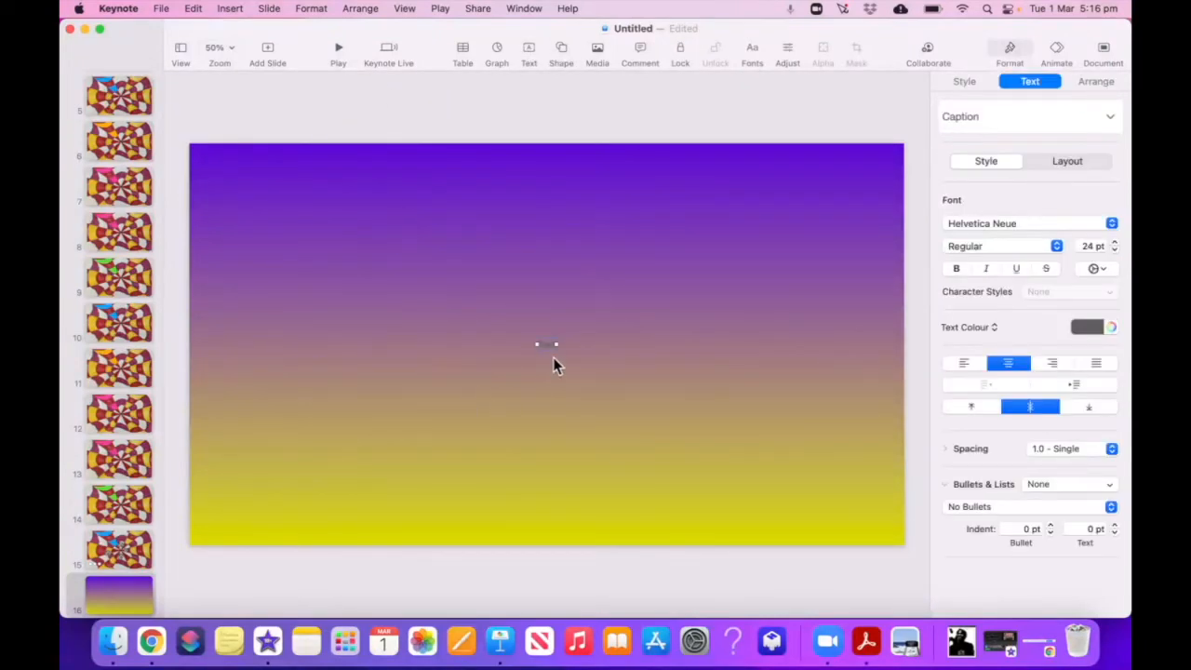
pyautogui.click(548, 347)
pyautogui.write('T')
# Set the credit text's colour to white and its font to Lucida Handwriting.
pyautogui.moveTo(512, 345); pyautogui.dragTo(601, 345)
pyautogui.click(1089, 327)
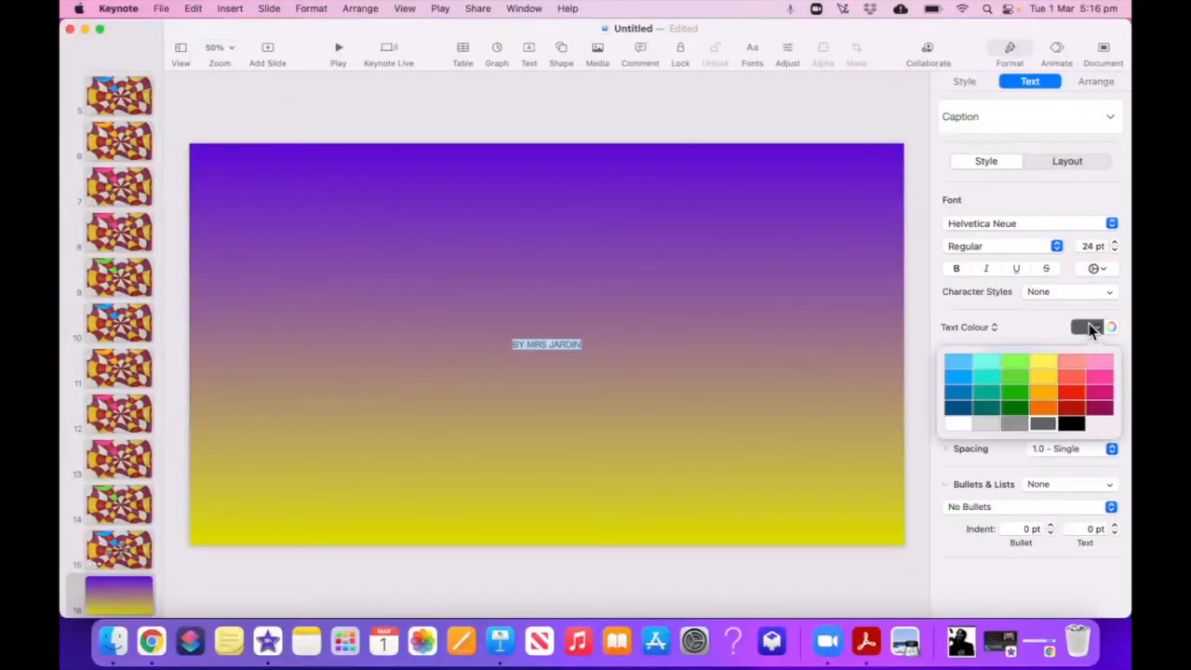
pyautogui.click(959, 422)
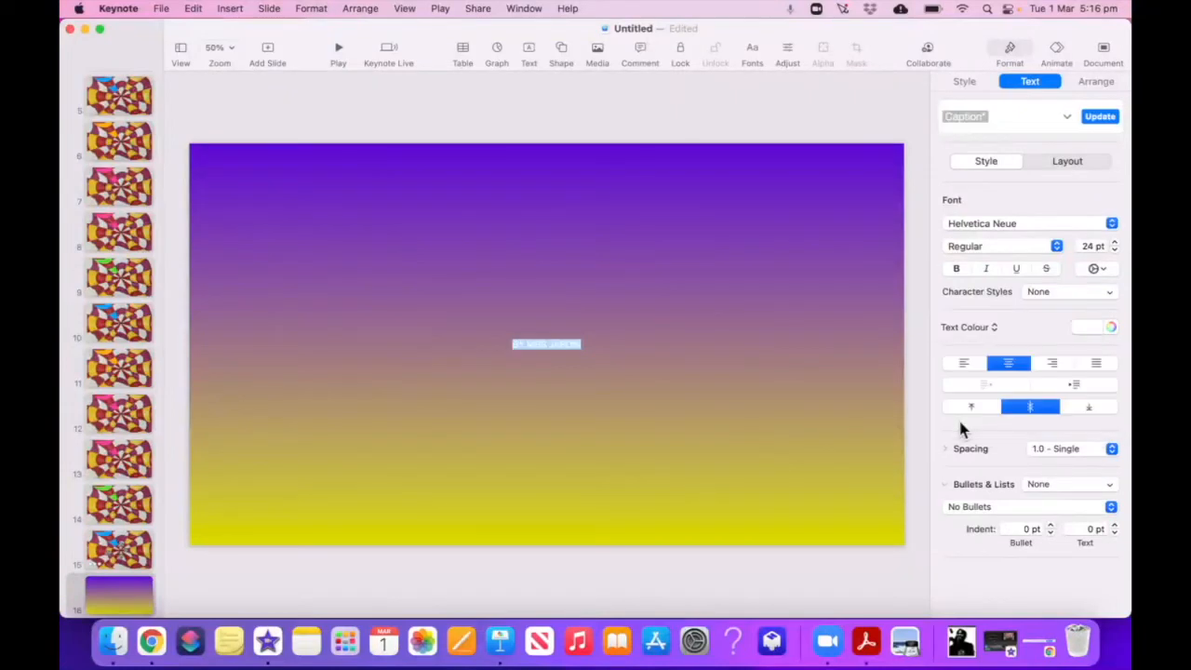
pyautogui.click(1005, 225)
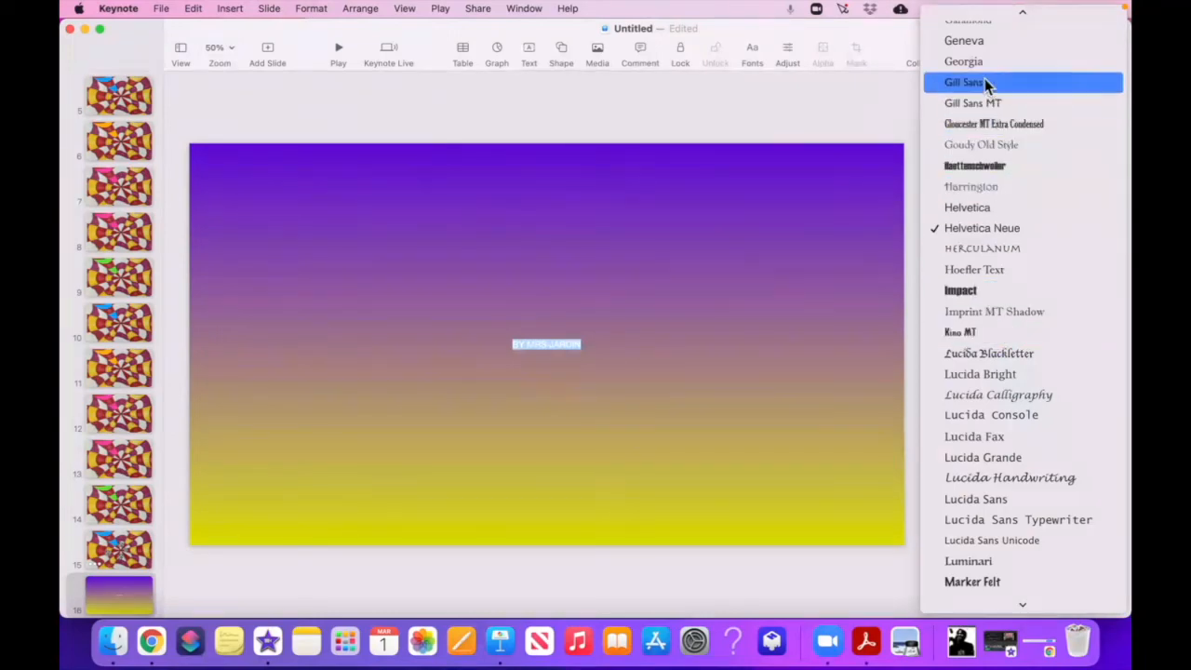
pyautogui.click(1054, 478)
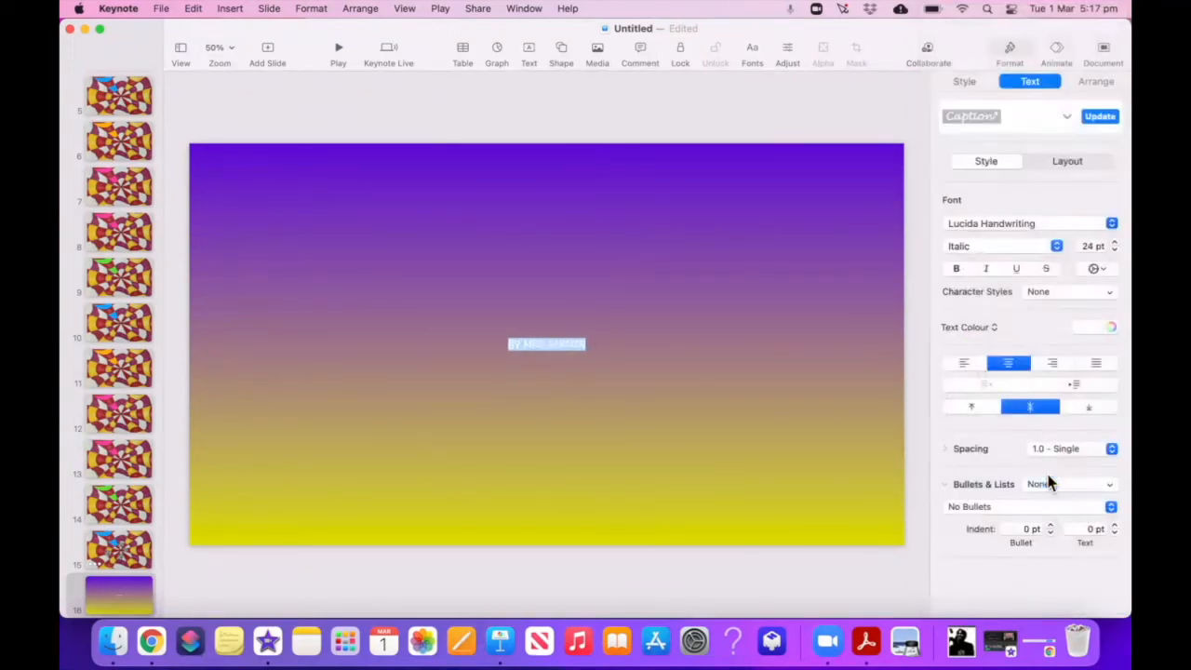
# Enlarge the credit text to 106 pt and make it bold.
pyautogui.click(1091, 245)
pyautogui.write('40')
pyautogui.press('Return')
pyautogui.write('100')
pyautogui.press('Return')
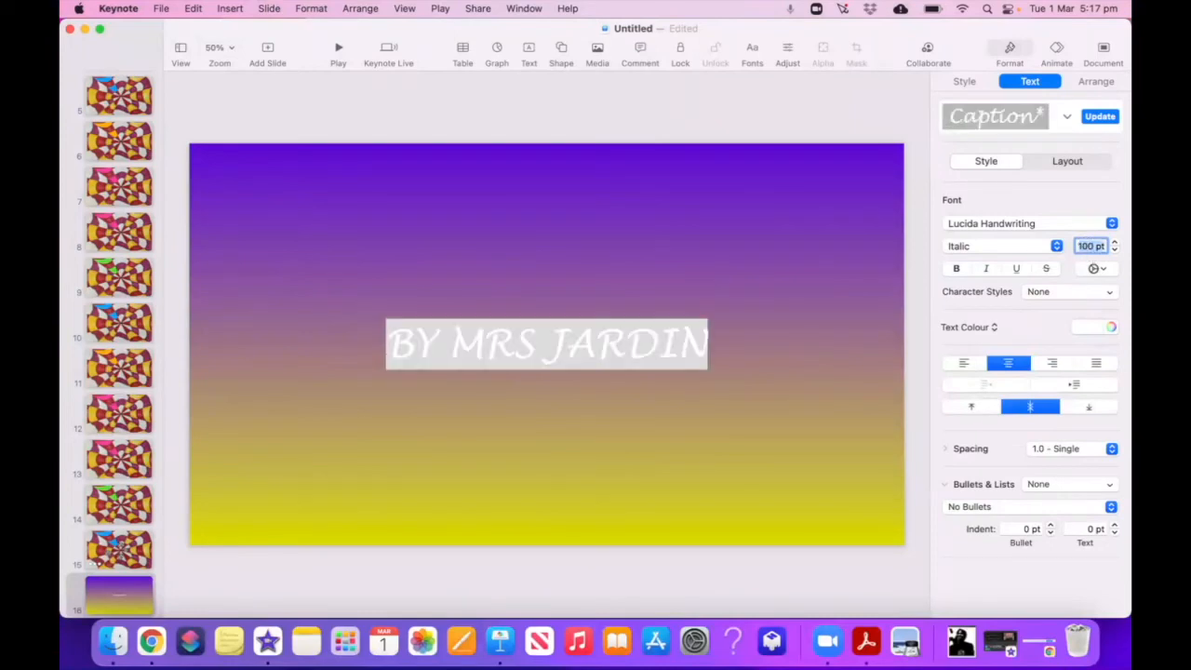
pyautogui.click(1115, 243)
pyautogui.click(1115, 243)
pyautogui.click(1115, 243)
pyautogui.click(1115, 243)
pyautogui.click(1115, 243)
pyautogui.click(1115, 243)
pyautogui.click(956, 270)
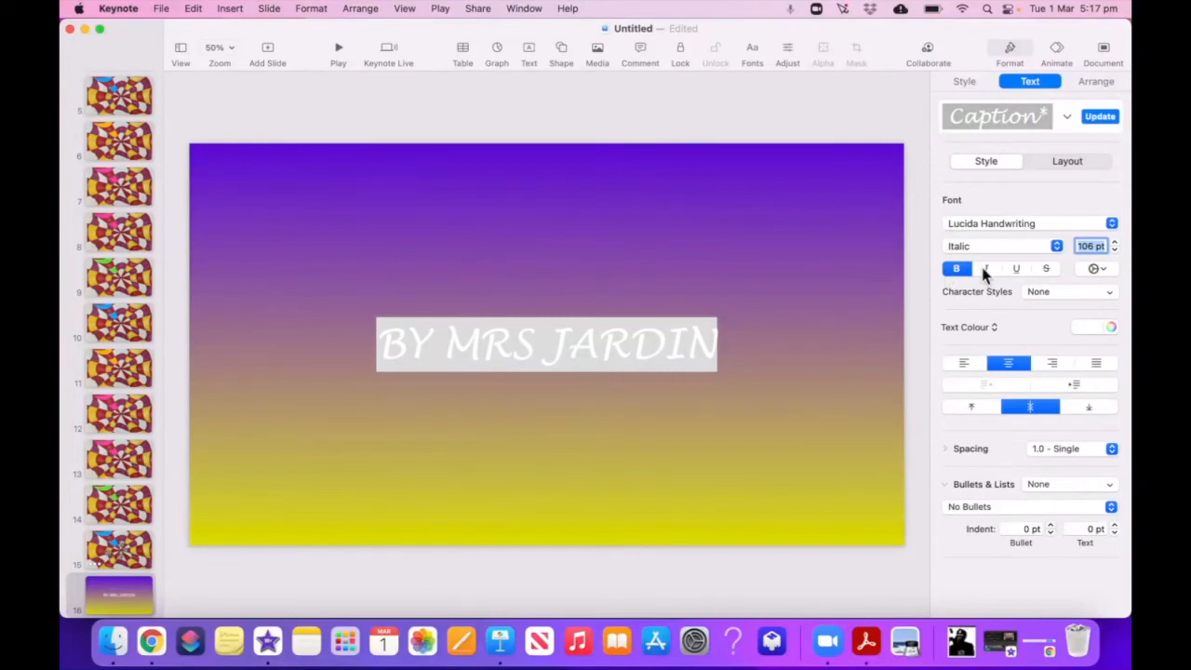
# Add a Fly In build-in effect to the credit text box.
pyautogui.click(592, 433)
pyautogui.click(623, 348)
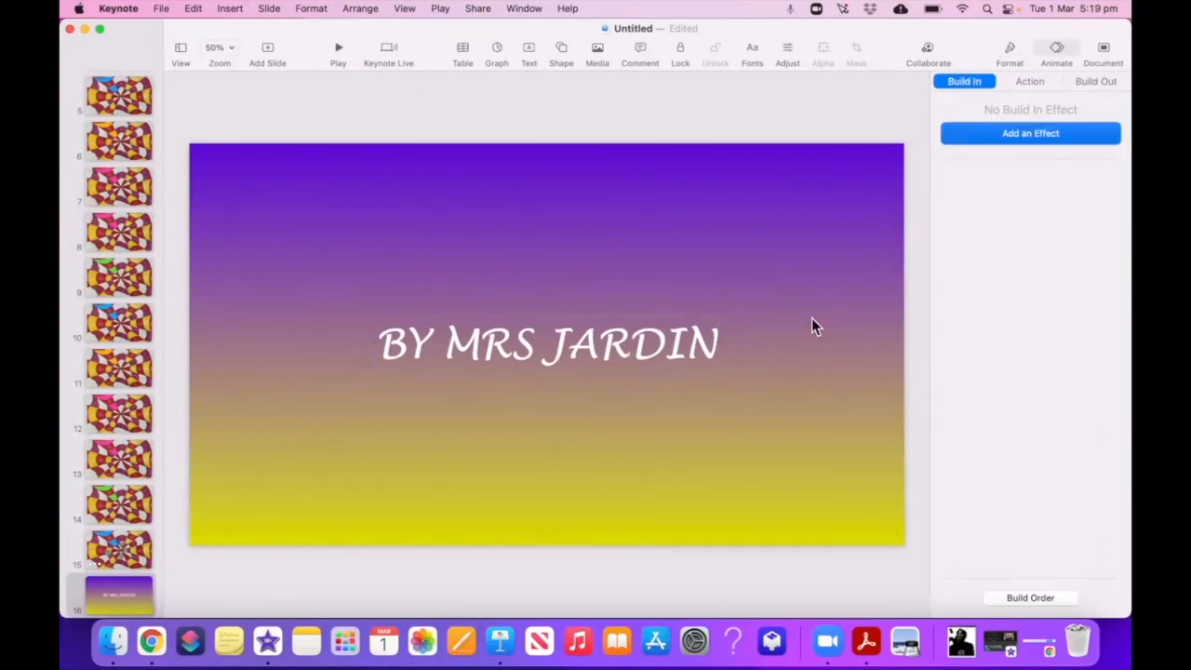
pyautogui.click(988, 135)
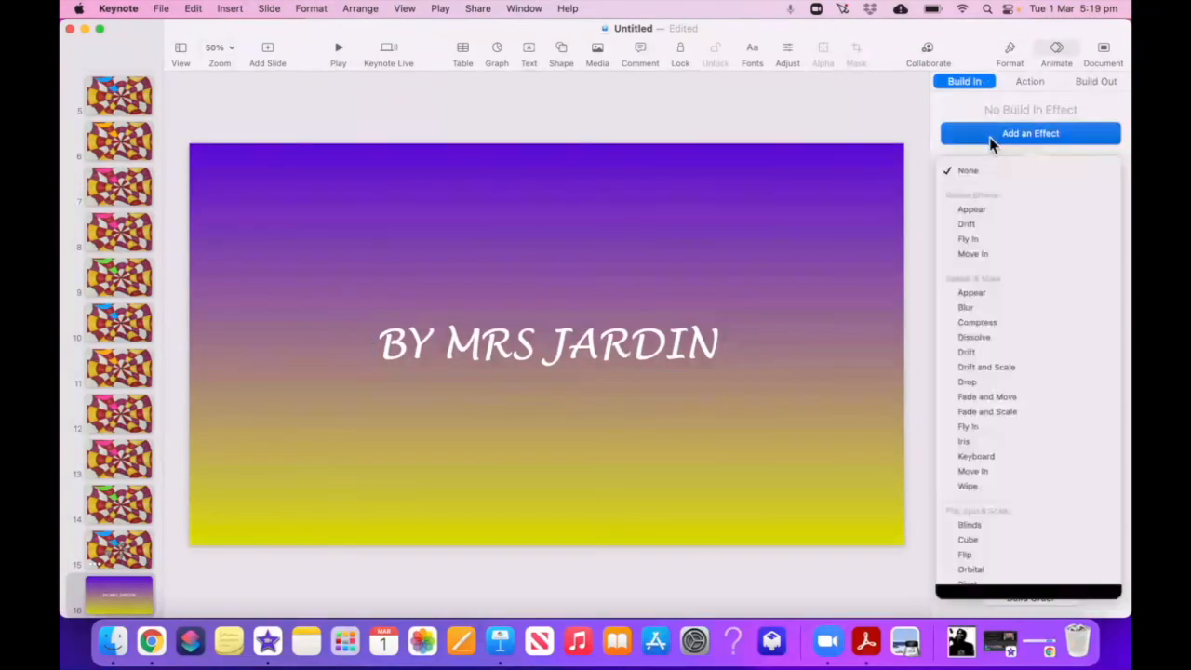
pyautogui.click(990, 238)
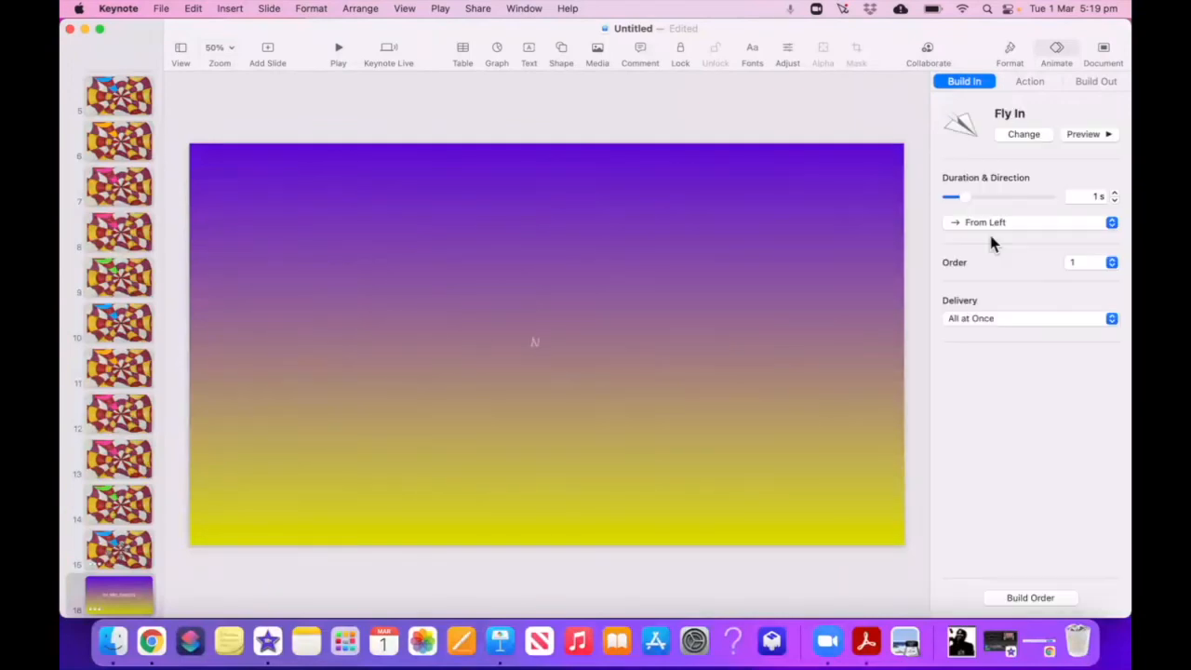
# Add a Jiggle action effect to the credit text box.
pyautogui.click(1031, 82)
pyautogui.click(1016, 135)
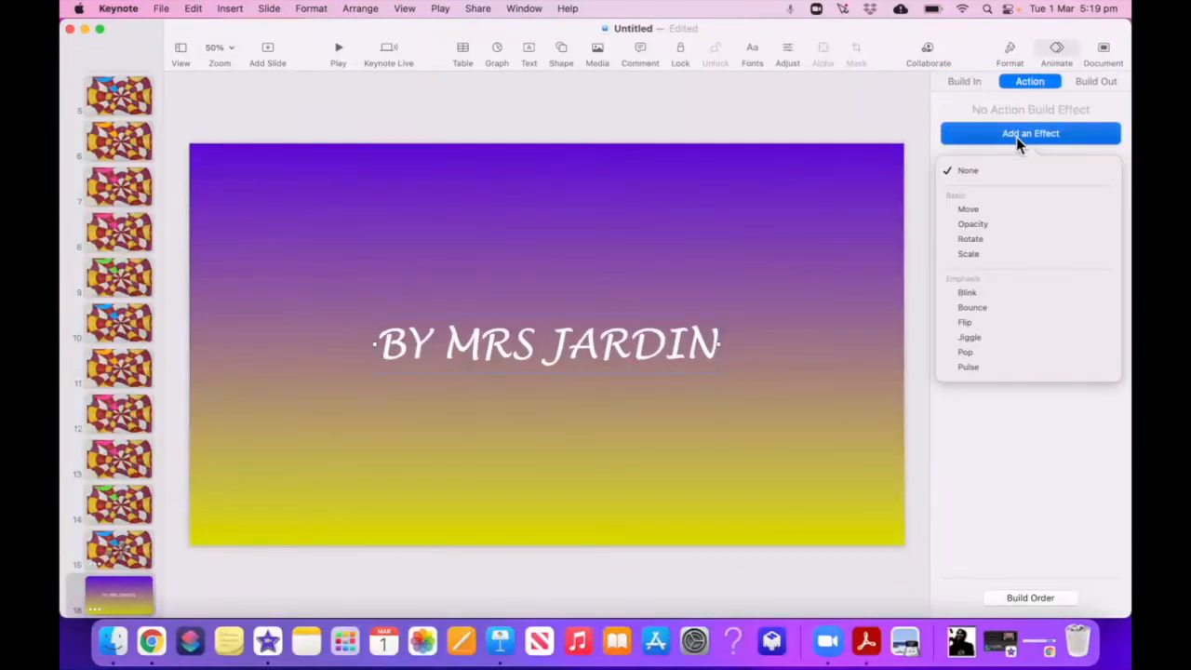
pyautogui.click(994, 343)
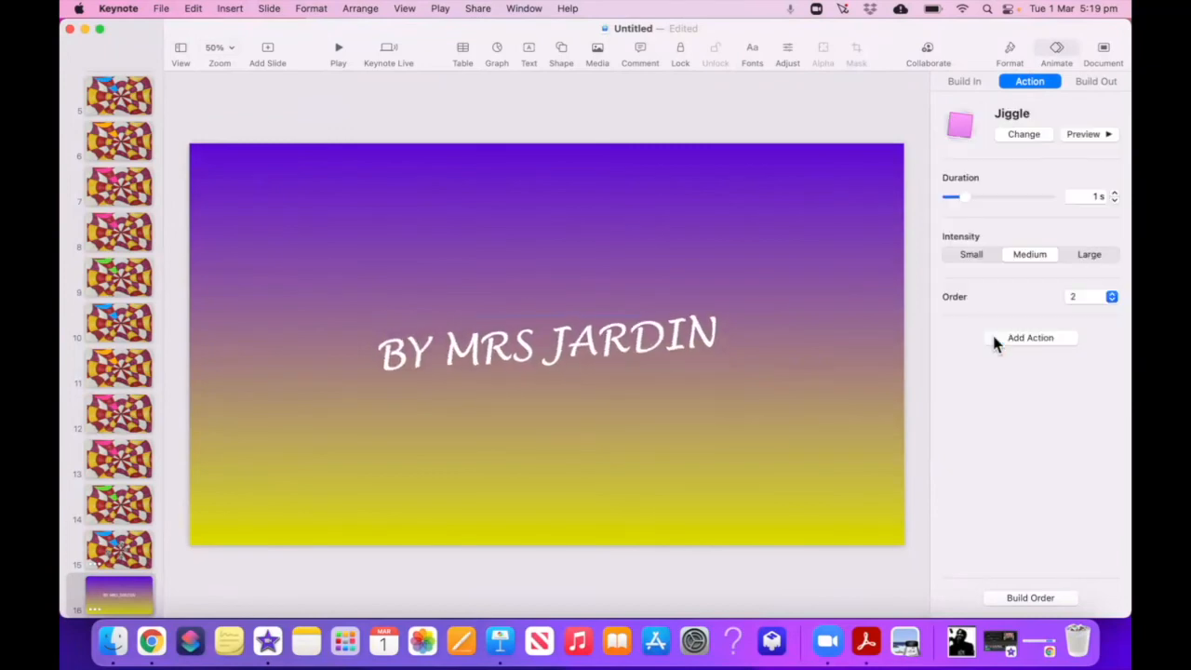
# Add a Diffuse build-out effect to the credit text box.
pyautogui.click(1095, 82)
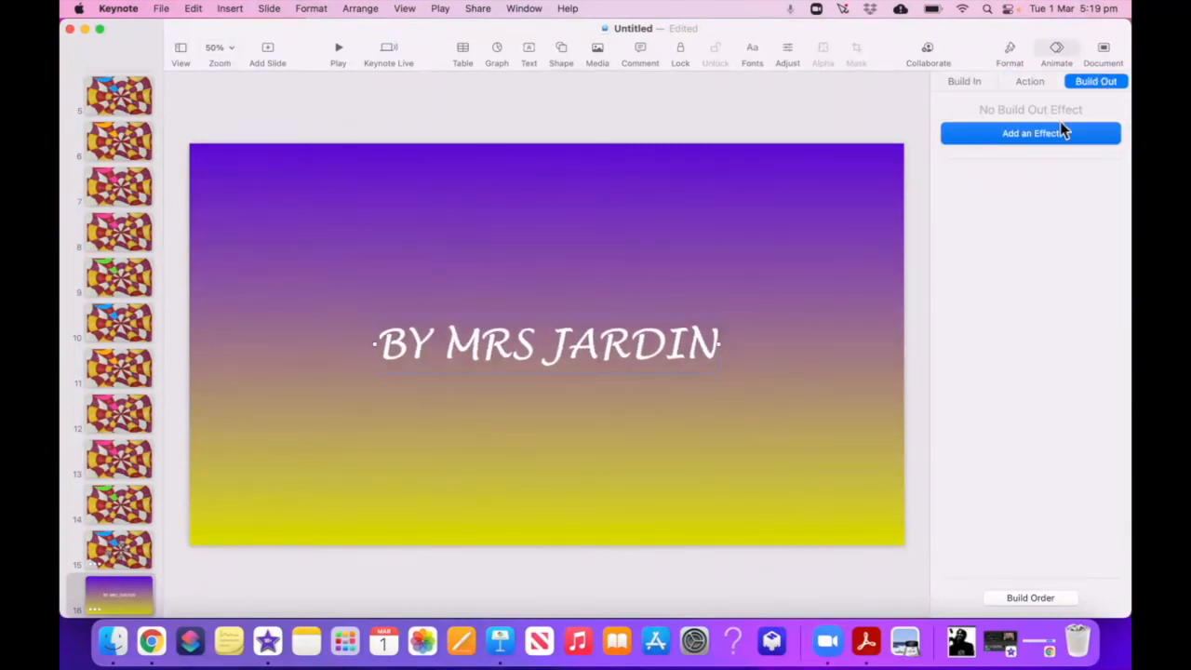
pyautogui.click(1060, 130)
pyautogui.scroll(-5, 988, 438)
pyautogui.scroll(-3, 987, 434)
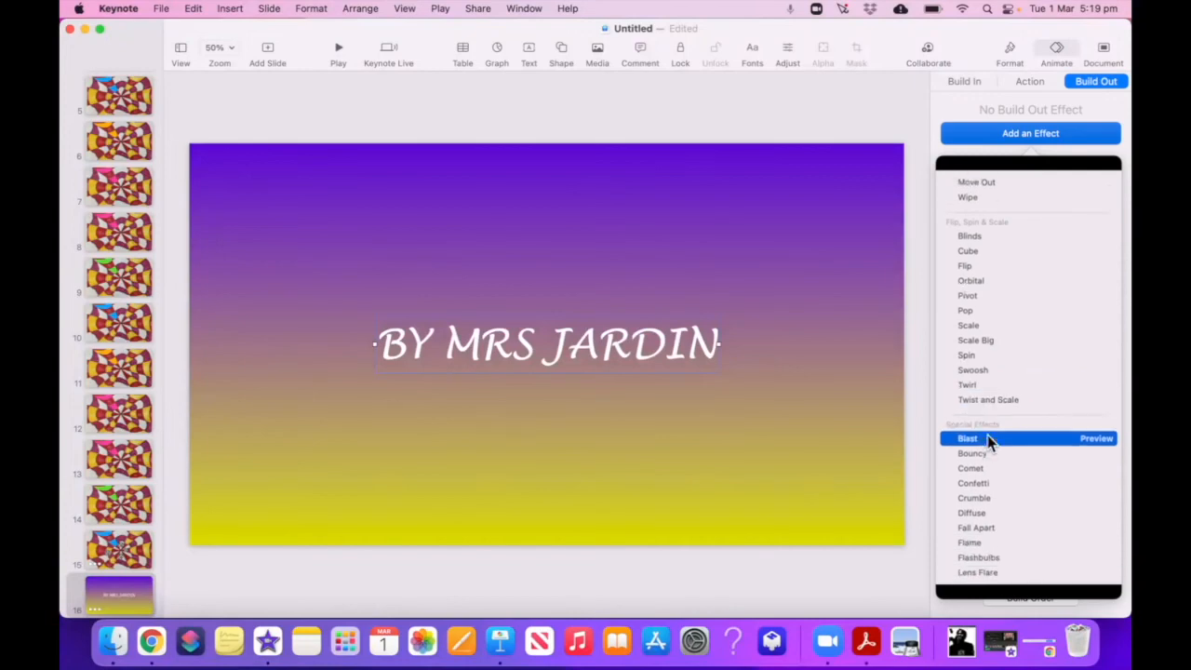
pyautogui.scroll(-3, 1024, 470)
pyautogui.click(1016, 442)
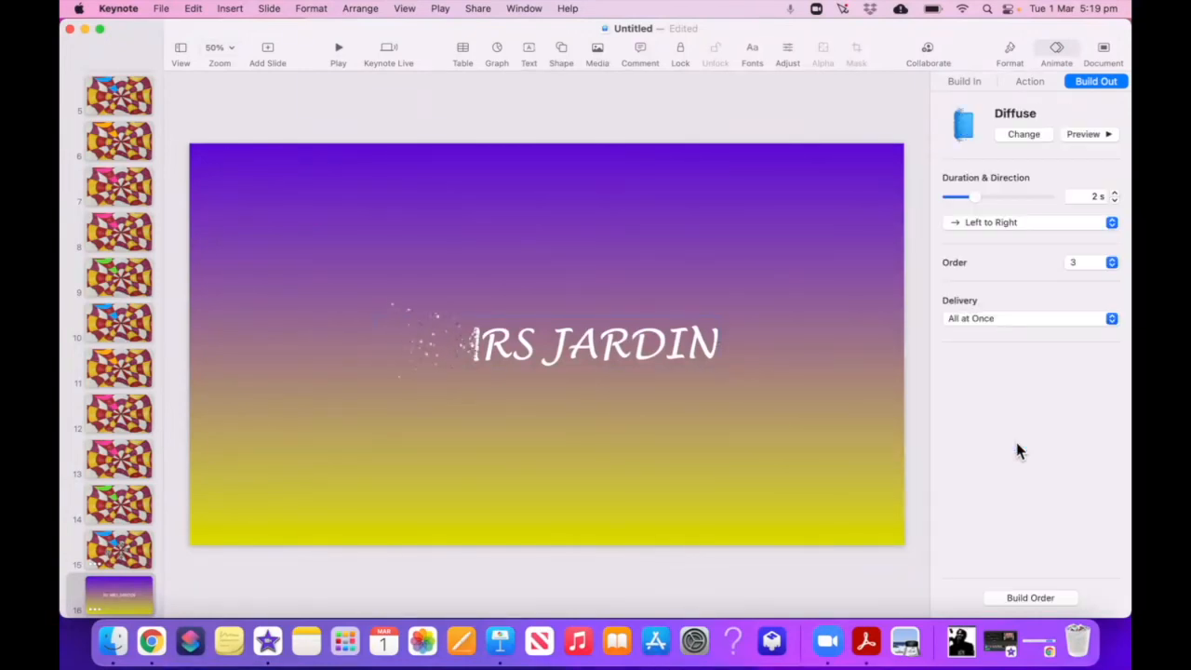